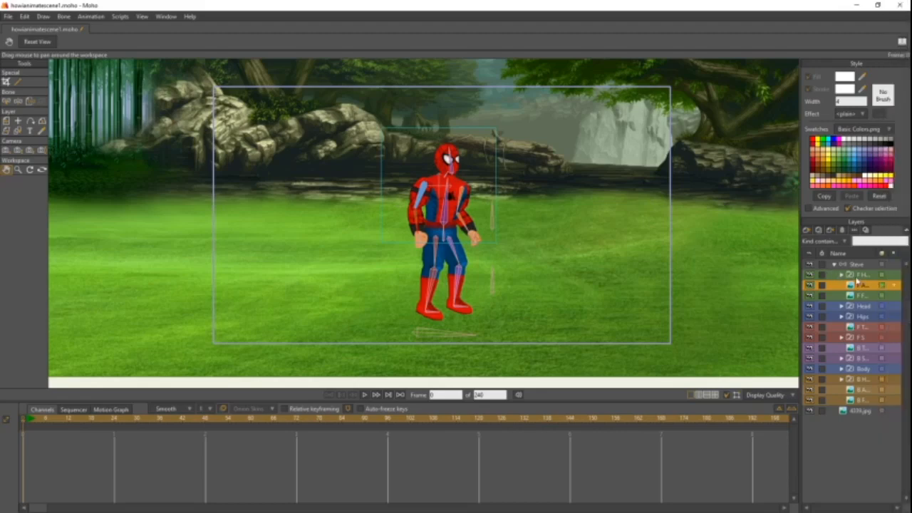
- Rename the character's Steve bone layer with a new name starting with "Spider"
{"action": "left_click", "coordinate": [850, 265]}
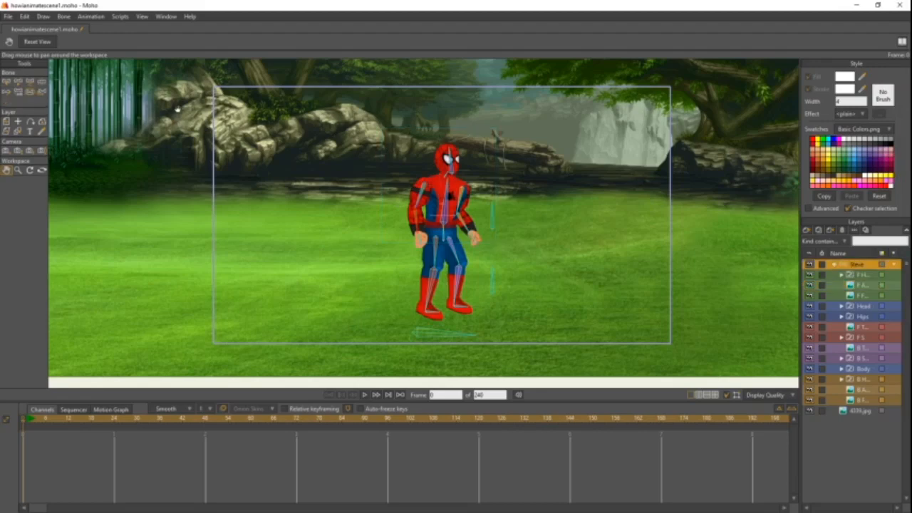
{"action": "double_click", "coordinate": [857, 264]}
{"action": "type", "text": "Spide"}
{"action": "key", "text": "Return"}
- Add two pin bones to the character's skeleton, one on the grass beside each hand
{"action": "left_click", "coordinate": [18, 83]}
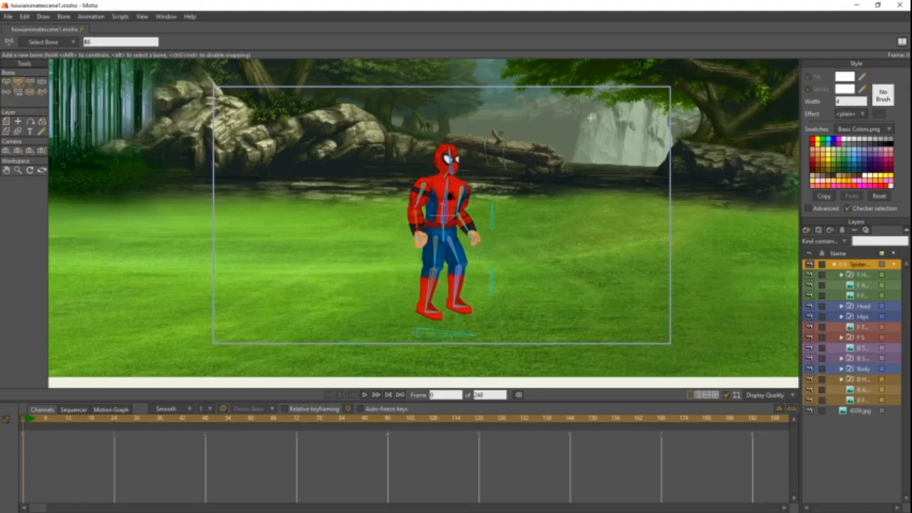
{"action": "scroll", "coordinate": [512, 151], "scroll_direction": "down", "scroll_amount": 3}
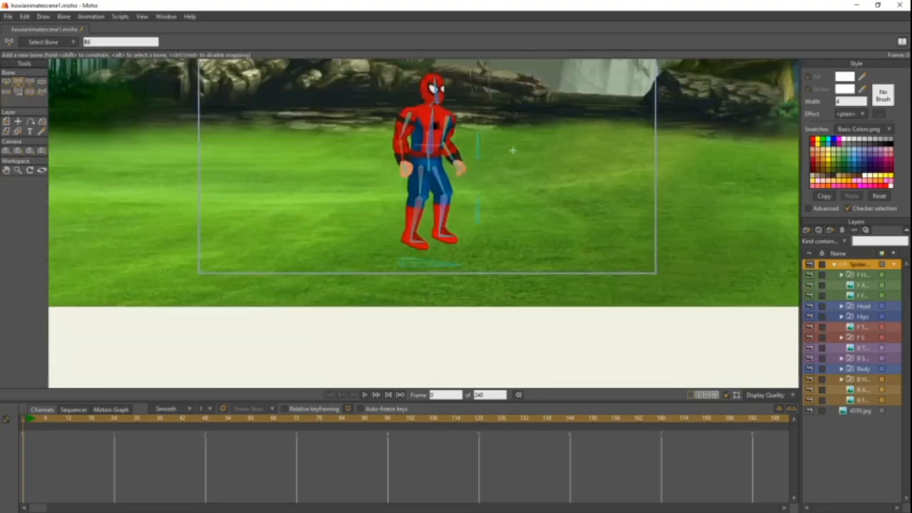
{"action": "scroll", "coordinate": [512, 150], "scroll_direction": "up", "scroll_amount": 2}
{"action": "left_click_drag", "start_coordinate": [511, 150], "coordinate": [489, 224]}
{"action": "scroll", "coordinate": [501, 193], "scroll_direction": "up", "scroll_amount": 2}
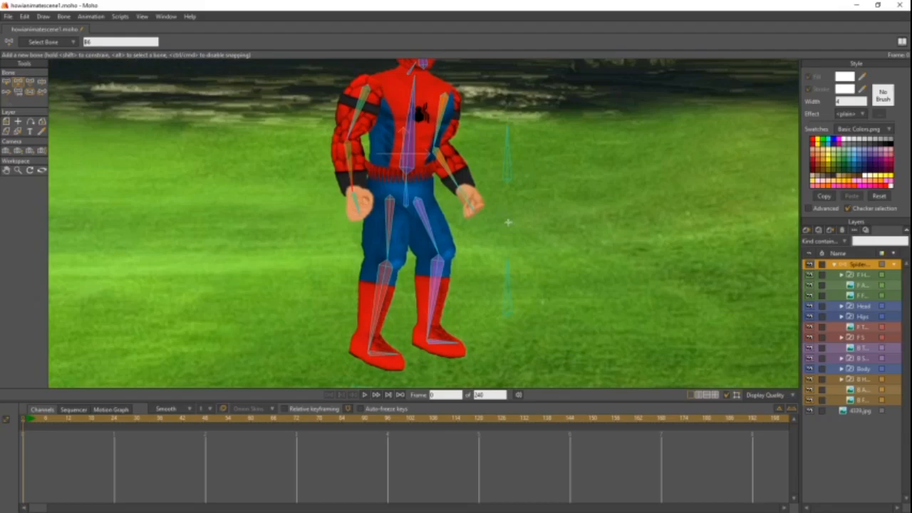
{"action": "left_click", "coordinate": [508, 222]}
{"action": "left_click_drag", "start_coordinate": [535, 236], "coordinate": [540, 204]}
{"action": "key", "text": "ctrl+z"}
{"action": "left_click", "coordinate": [319, 242]}
- Select both new pin bones and check their parenting and bone strength
{"action": "left_click", "coordinate": [7, 85]}
{"action": "left_click_drag", "start_coordinate": [283, 214], "coordinate": [341, 282]}
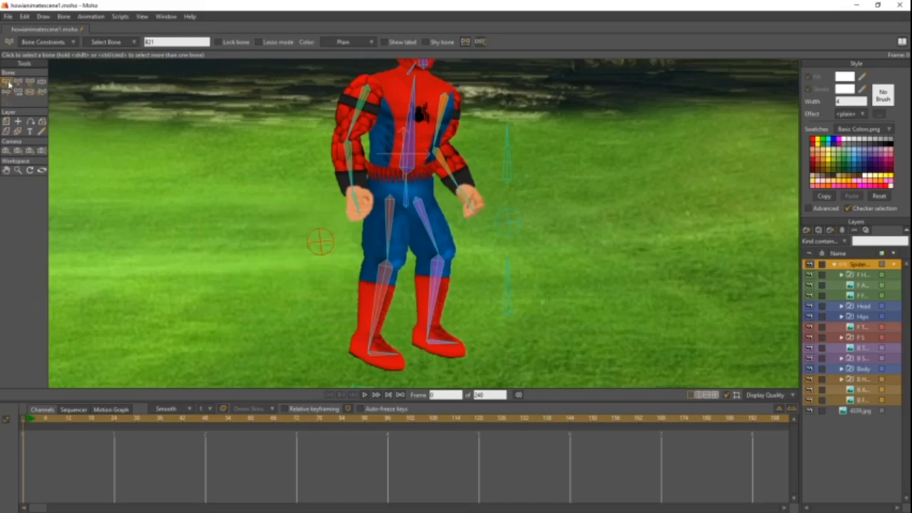
{"action": "left_click_drag", "start_coordinate": [282, 212], "coordinate": [331, 268]}
{"action": "left_click_drag", "start_coordinate": [546, 201], "coordinate": [503, 243]}
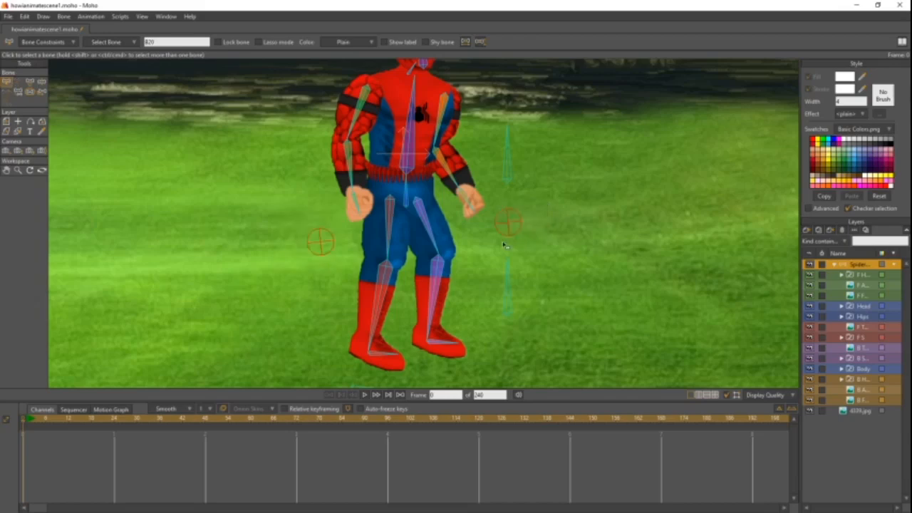
{"action": "left_click", "coordinate": [21, 93]}
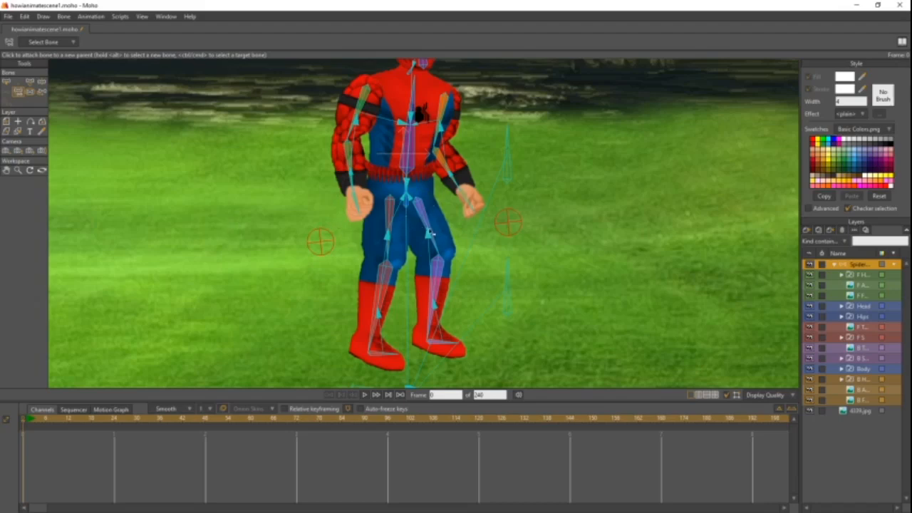
{"action": "left_click", "coordinate": [28, 91]}
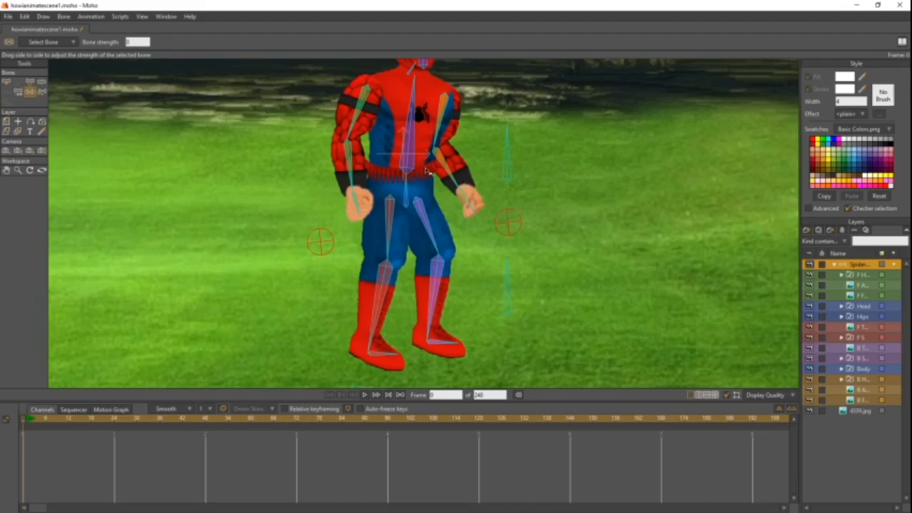
{"action": "left_click", "coordinate": [5, 83]}
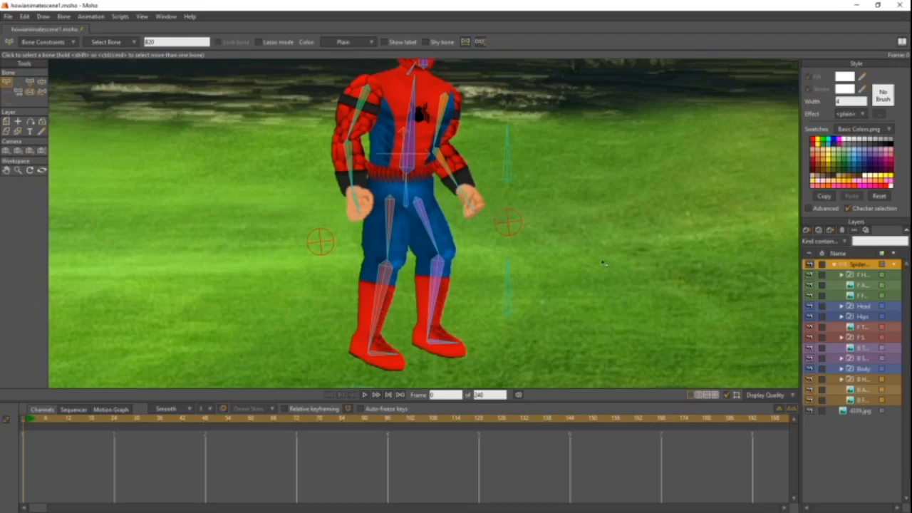
- Create a new vector layer named B Web
{"action": "left_click", "coordinate": [807, 232]}
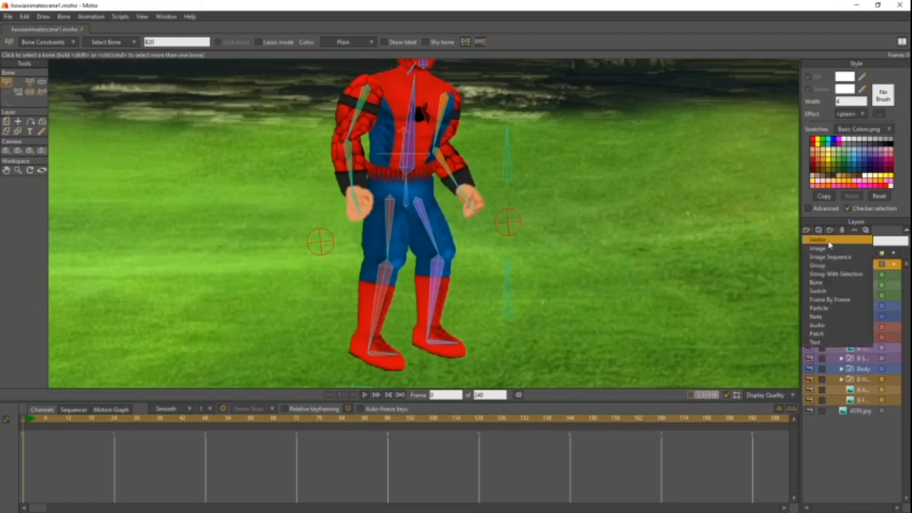
{"action": "left_click", "coordinate": [828, 242]}
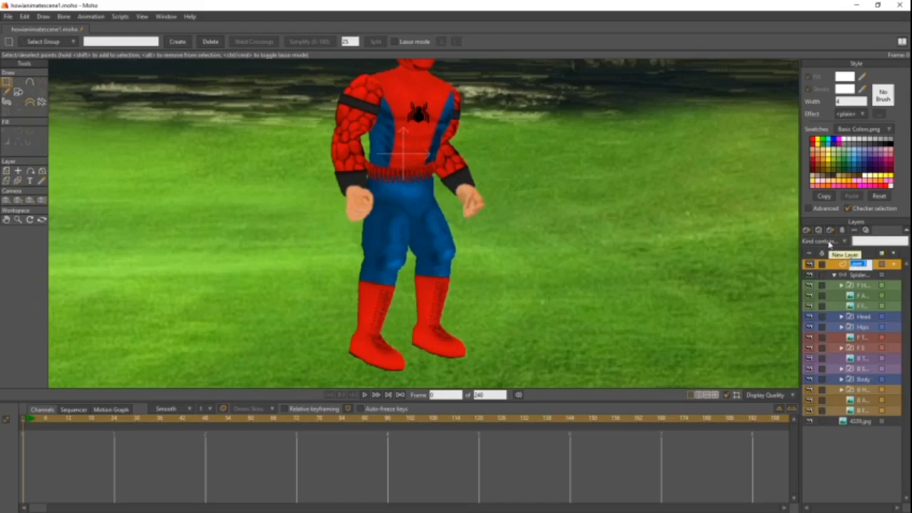
{"action": "left_click", "coordinate": [868, 265]}
{"action": "left_click_drag", "start_coordinate": [868, 265], "coordinate": [823, 272]}
{"action": "type", "text": "w"}
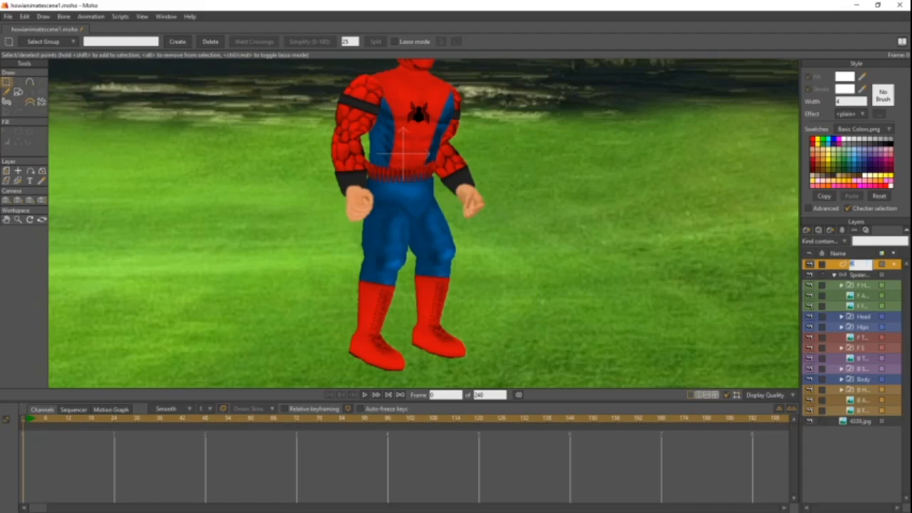
{"action": "type", "text": " Web"}
{"action": "key", "text": "Return"}
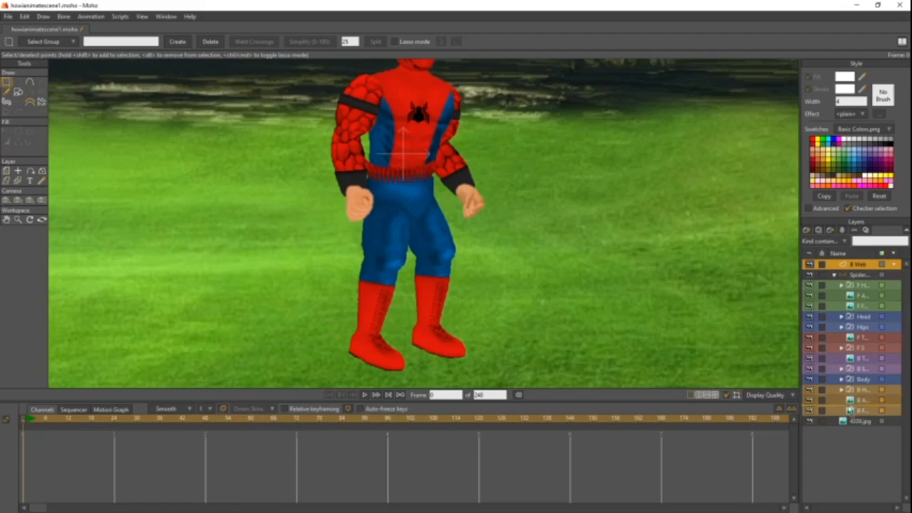
- Move the B Web layer inside the character's bone layer, at the very bottom beneath the back arm layers
{"action": "left_click", "coordinate": [849, 410]}
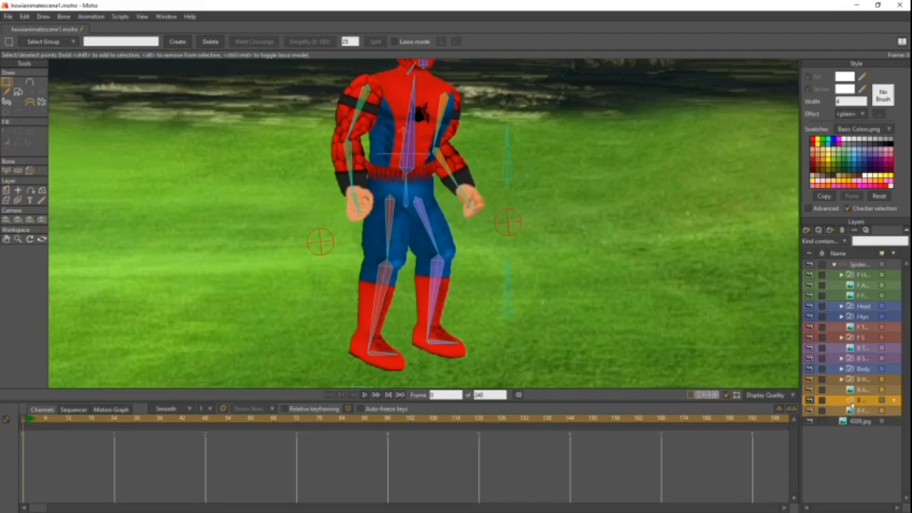
{"action": "left_click_drag", "start_coordinate": [850, 410], "coordinate": [852, 400]}
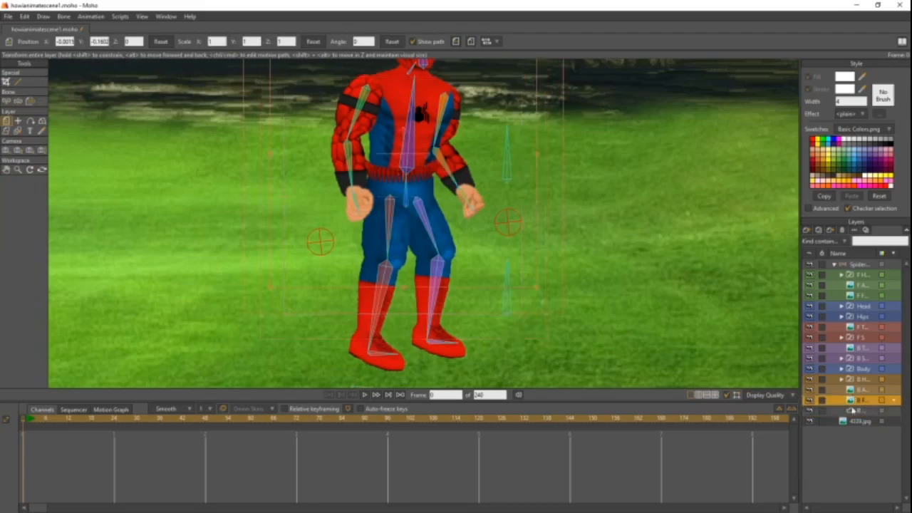
{"action": "left_click", "coordinate": [852, 411]}
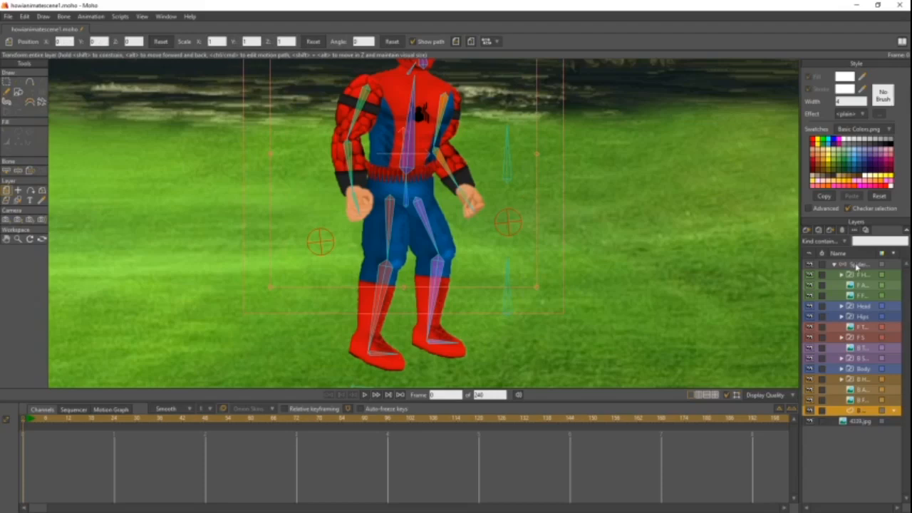
{"action": "left_click", "coordinate": [857, 264]}
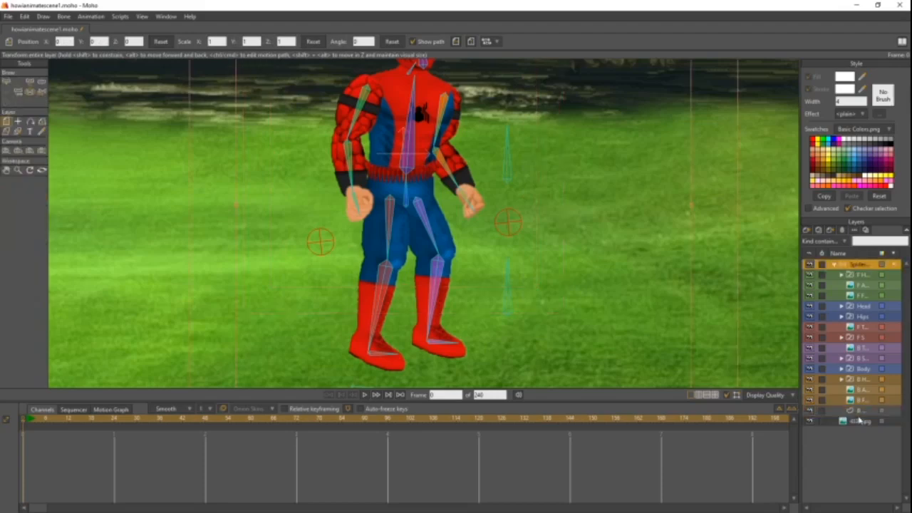
- Draw a web line on the B Web layer with Add Point, from the back hand to the centre of the nearby pin bone
{"action": "left_click", "coordinate": [858, 412]}
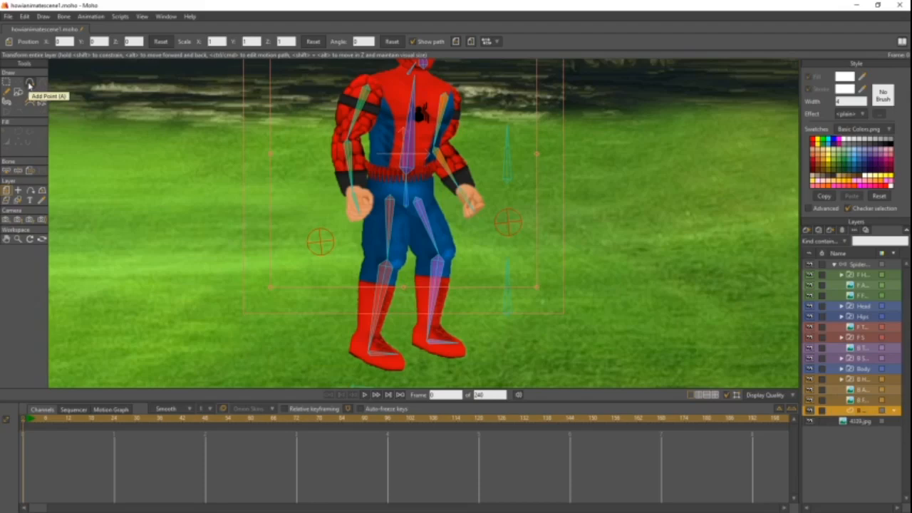
{"action": "left_click", "coordinate": [29, 84]}
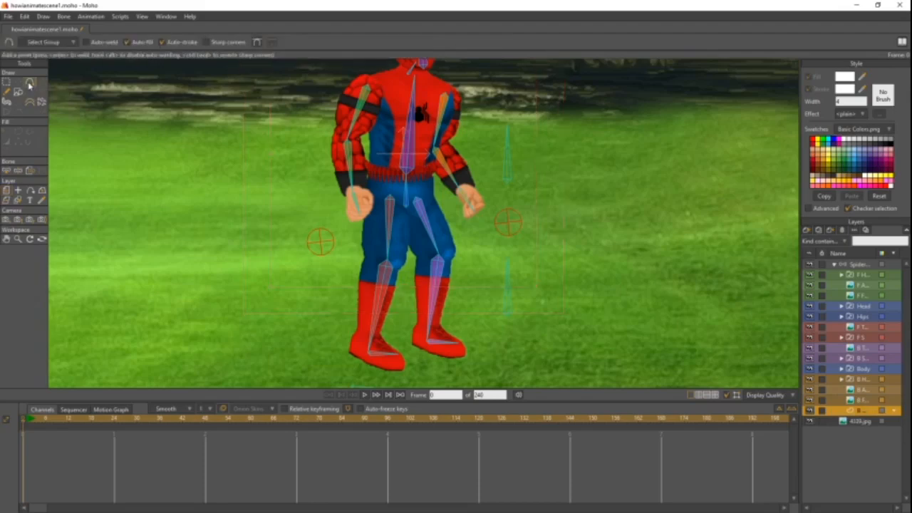
{"action": "left_click_drag", "start_coordinate": [397, 193], "coordinate": [382, 179]}
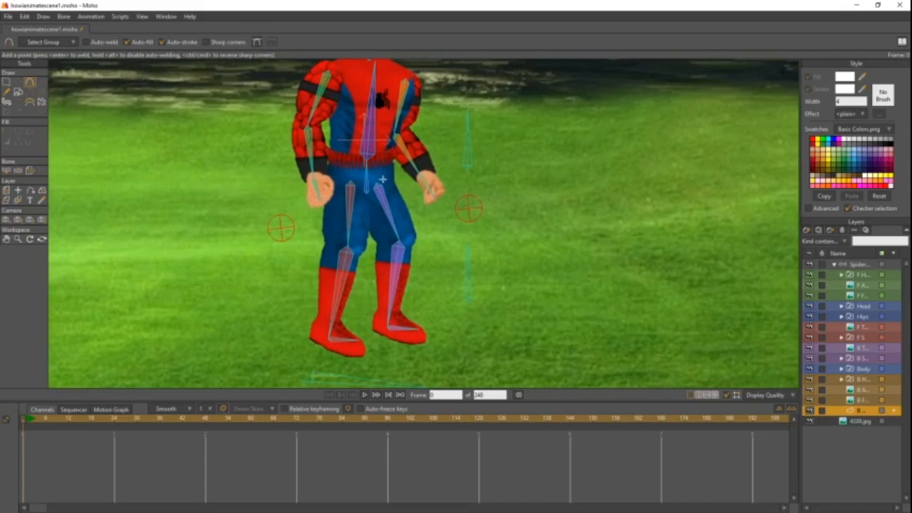
{"action": "scroll", "coordinate": [442, 175], "scroll_direction": "up", "scroll_amount": 5}
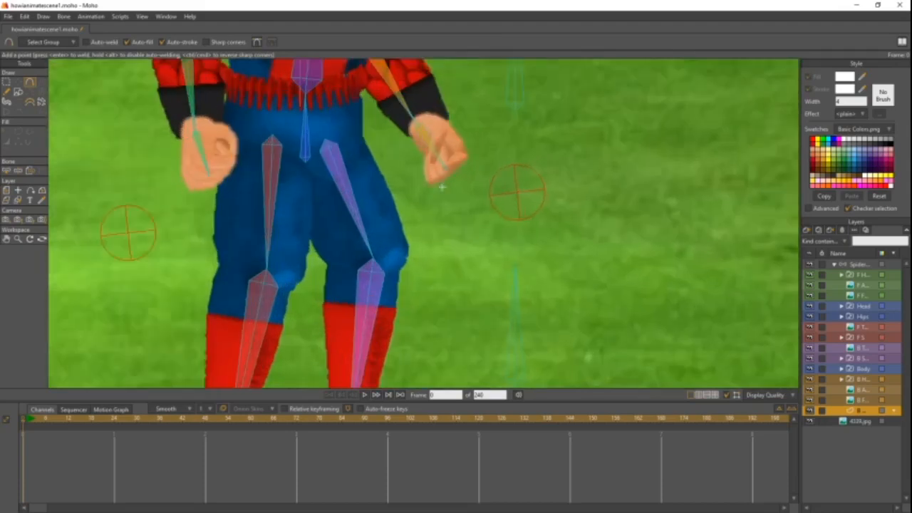
{"action": "left_click_drag", "start_coordinate": [413, 230], "coordinate": [400, 248]}
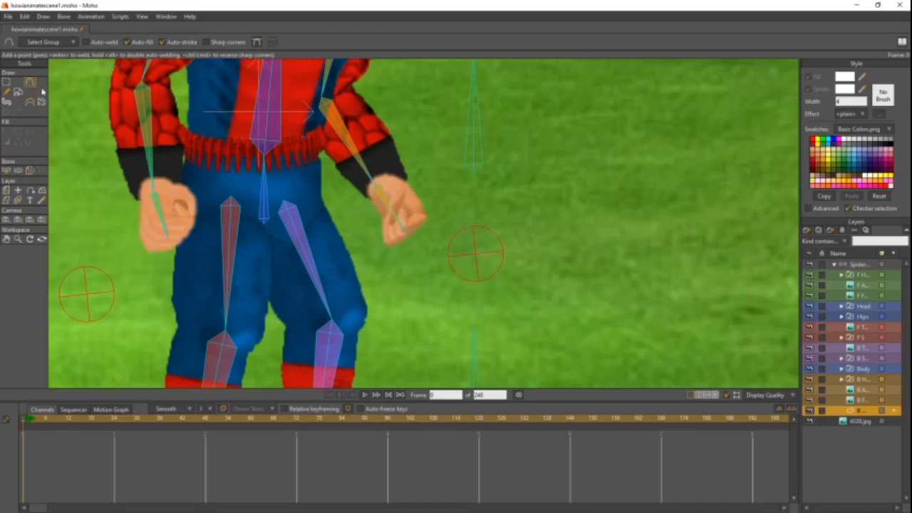
{"action": "scroll", "coordinate": [419, 214], "scroll_direction": "up", "scroll_amount": 2}
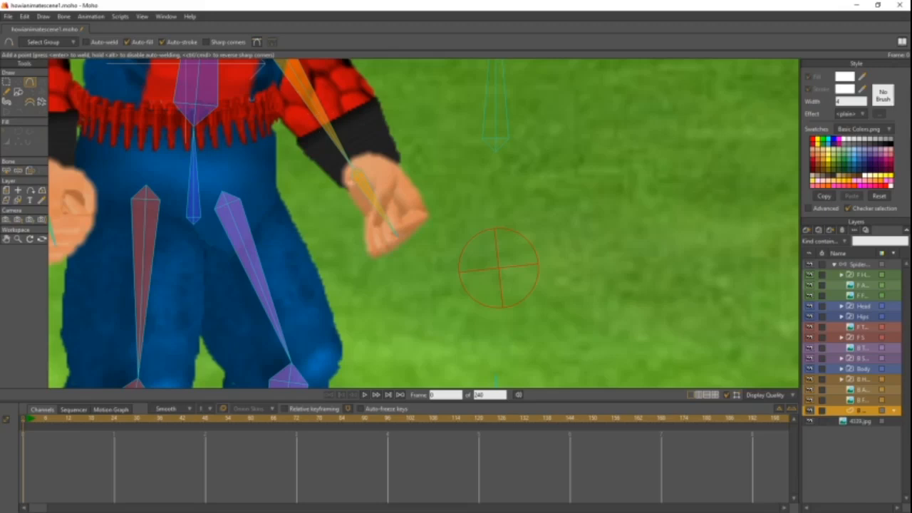
{"action": "left_click_drag", "start_coordinate": [340, 162], "coordinate": [370, 164]}
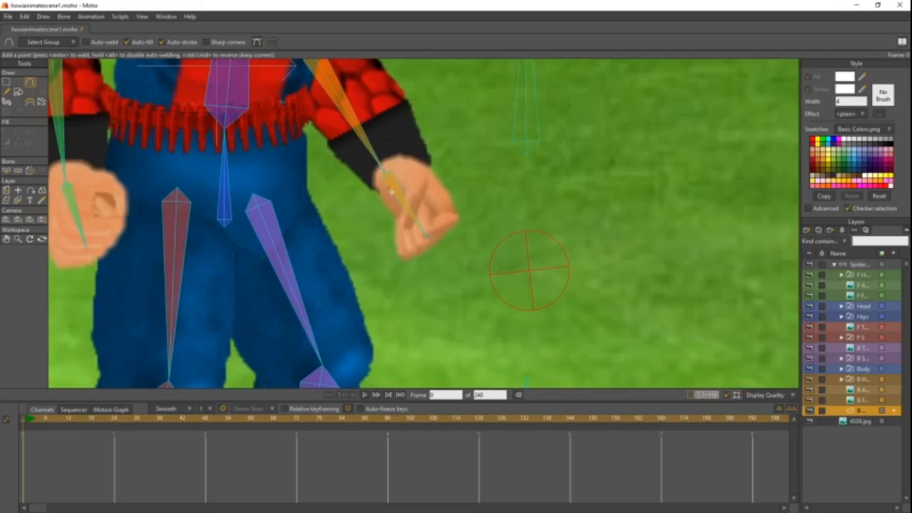
{"action": "left_click", "coordinate": [530, 271]}
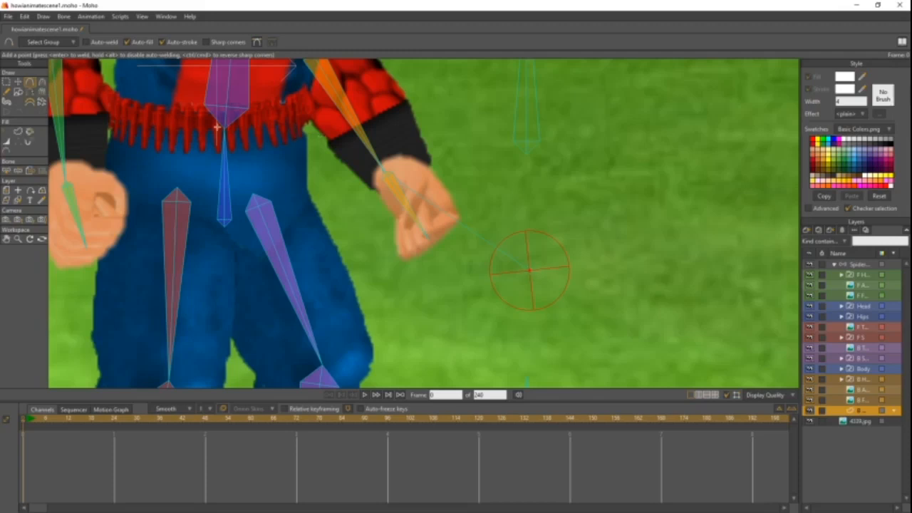
- Select the pin bone beside the back hand in the character's bone layer and name it B Web Bone
{"action": "left_click", "coordinate": [858, 265]}
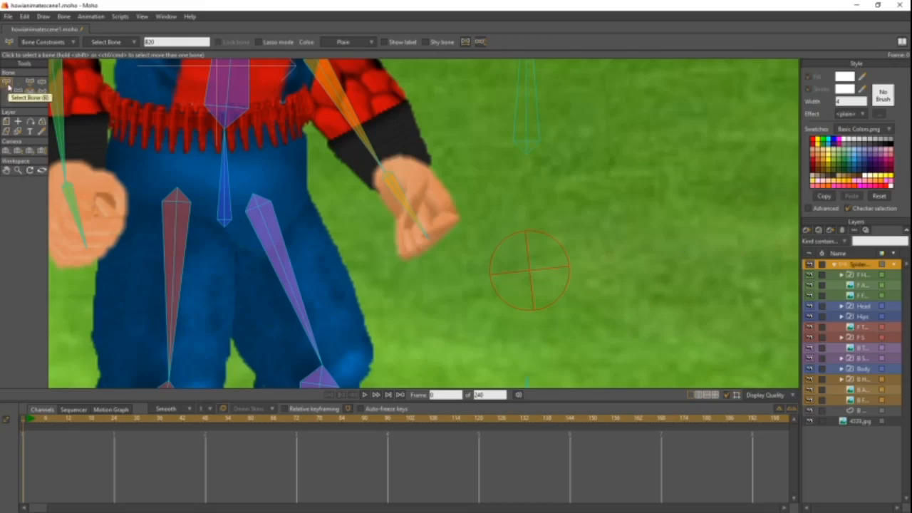
{"action": "left_click", "coordinate": [533, 240]}
{"action": "left_click_drag", "start_coordinate": [571, 210], "coordinate": [518, 300]}
{"action": "scroll", "coordinate": [537, 271], "scroll_direction": "down", "scroll_amount": 5}
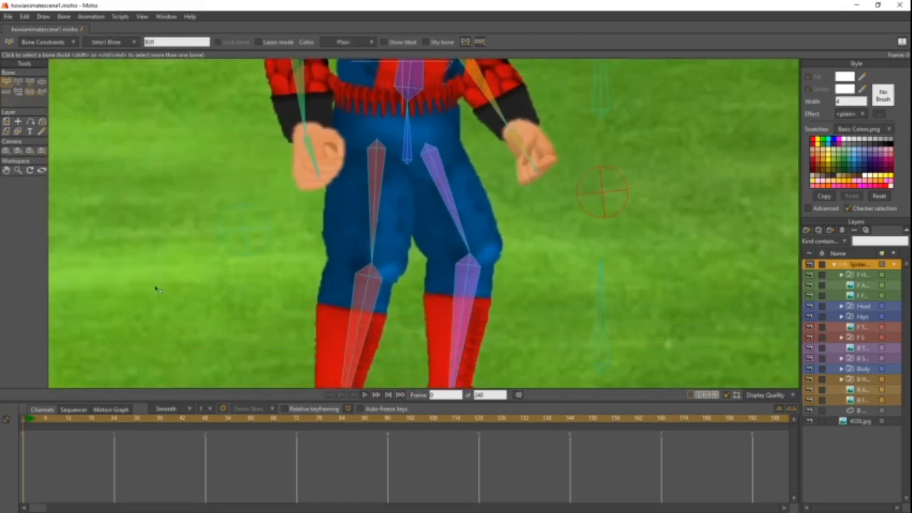
{"action": "left_click_drag", "start_coordinate": [646, 160], "coordinate": [587, 208]}
{"action": "double_click", "coordinate": [156, 41]}
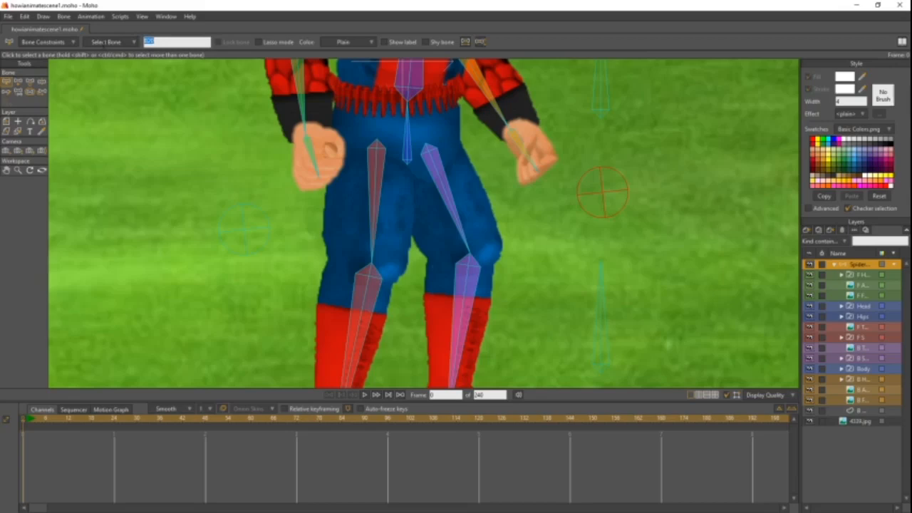
{"action": "type", "text": "L Web Bone"}
{"action": "left_click", "coordinate": [611, 145]}
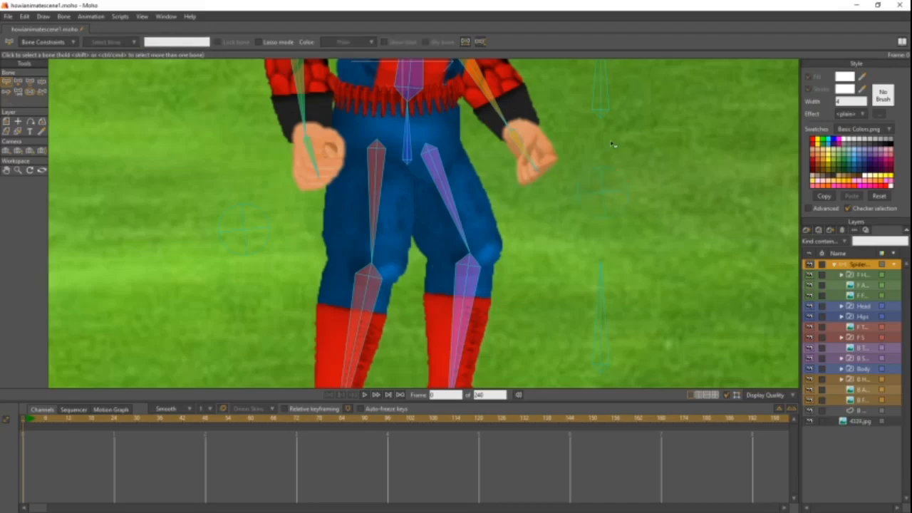
- Select the pin bone beside the back hand and check its name
{"action": "left_click", "coordinate": [611, 165]}
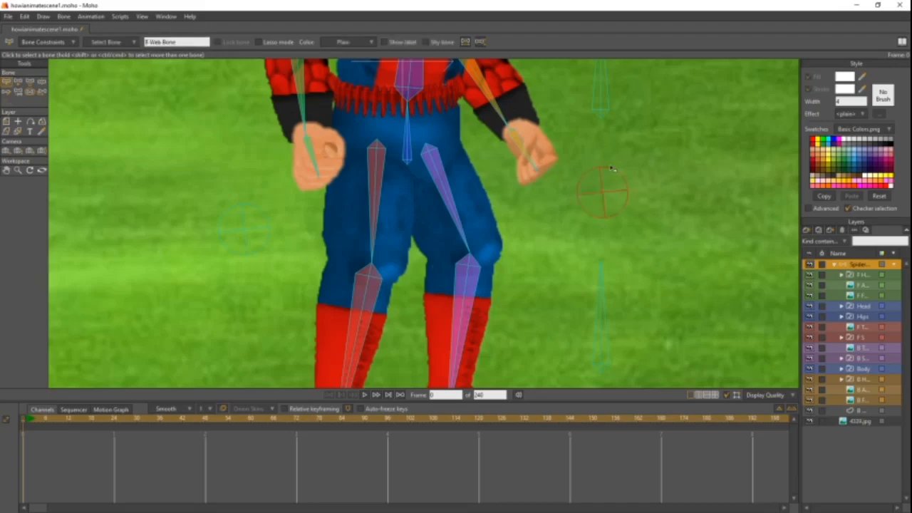
{"action": "triple_click", "coordinate": [183, 43]}
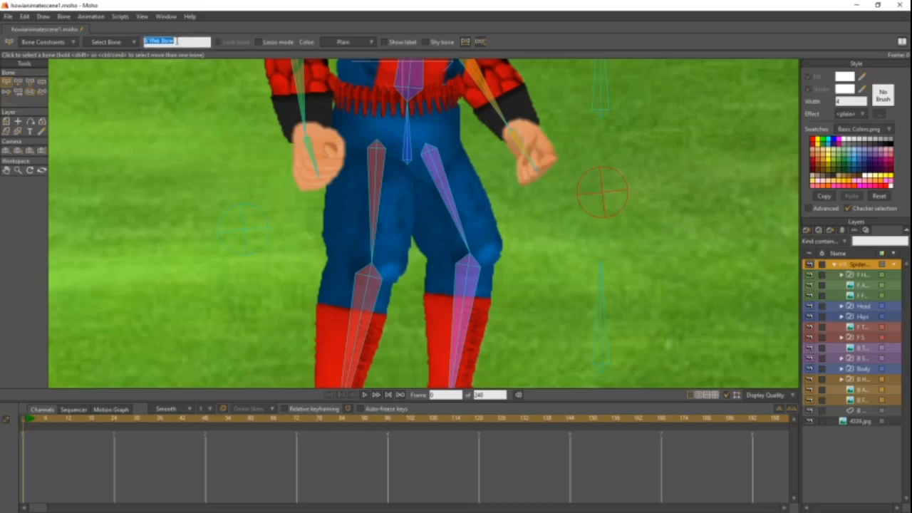
{"action": "left_click", "coordinate": [177, 41]}
- Select the pin bone beside the front hand and name it F Web Bone
{"action": "left_click", "coordinate": [191, 170]}
{"action": "left_click_drag", "start_coordinate": [191, 169], "coordinate": [264, 248]}
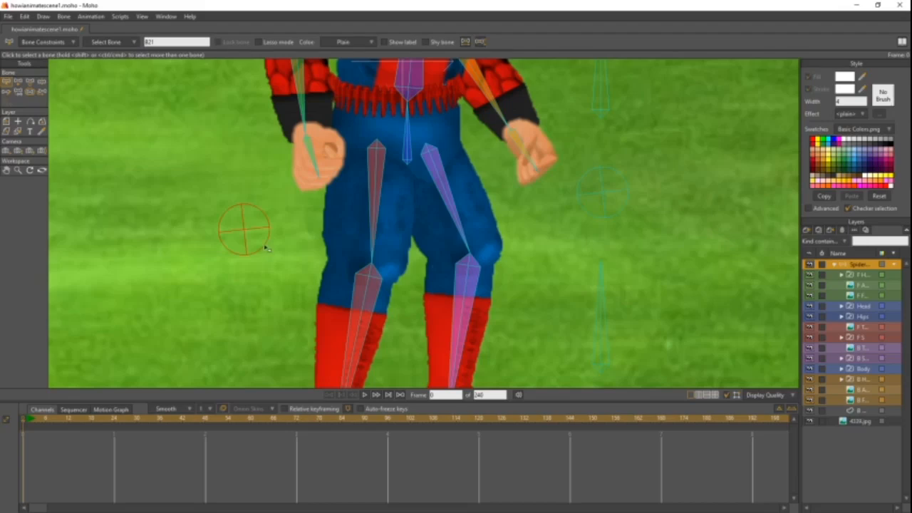
{"action": "left_click_drag", "start_coordinate": [155, 178], "coordinate": [262, 249]}
{"action": "left_click", "coordinate": [162, 42]}
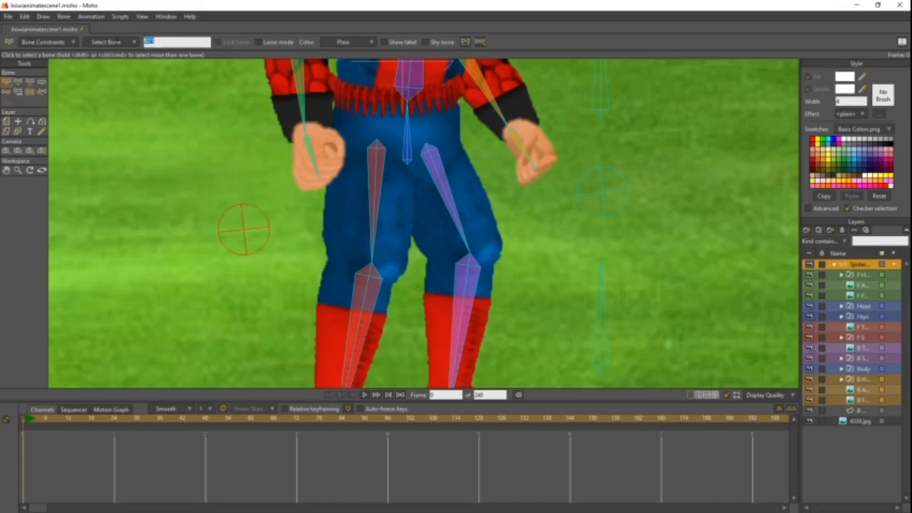
{"action": "type", "text": "F.W"}
{"action": "type", "text": "al"}
{"action": "type", "text": " Sone"}
{"action": "key", "text": "Return"}
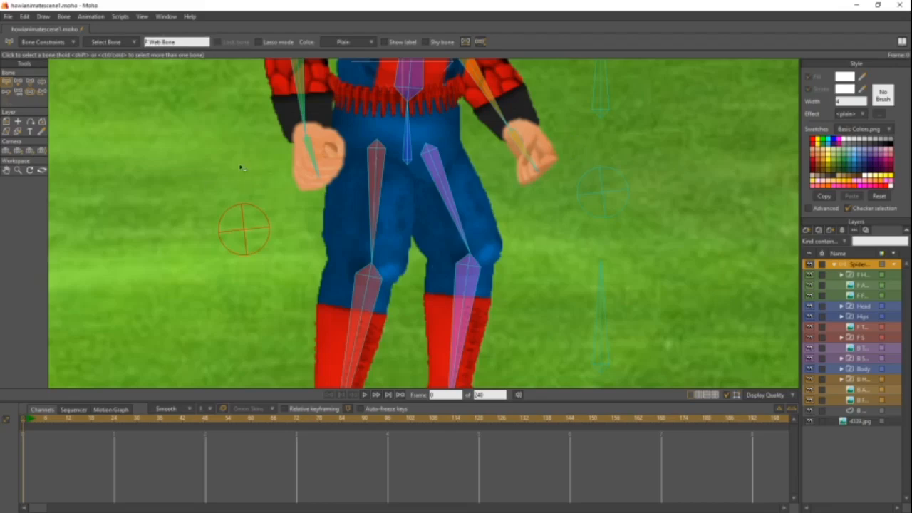
- Select both web pin bones, set their bone color to Tan, and deselect them
{"action": "left_click", "coordinate": [603, 173]}
{"action": "left_click", "coordinate": [252, 244]}
{"action": "left_click_drag", "start_coordinate": [571, 142], "coordinate": [628, 226]}
{"action": "left_click_drag", "start_coordinate": [576, 152], "coordinate": [622, 209]}
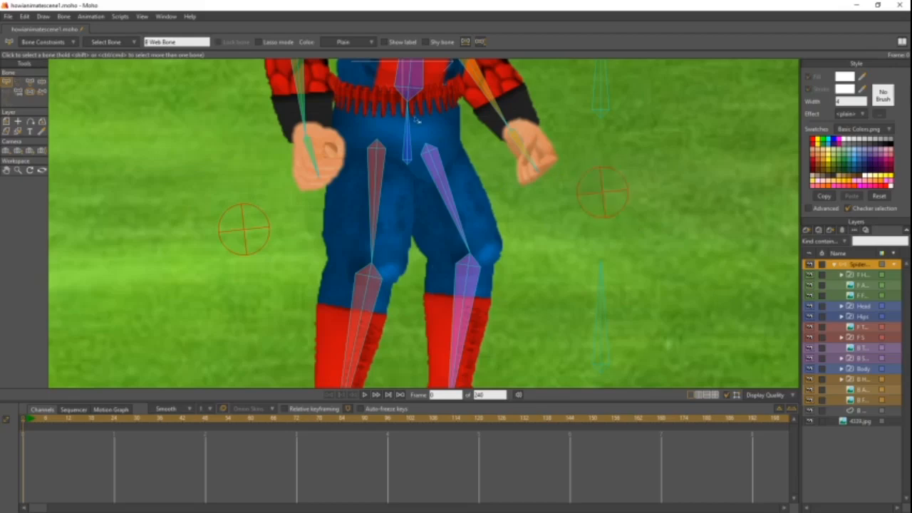
{"action": "left_click", "coordinate": [356, 44]}
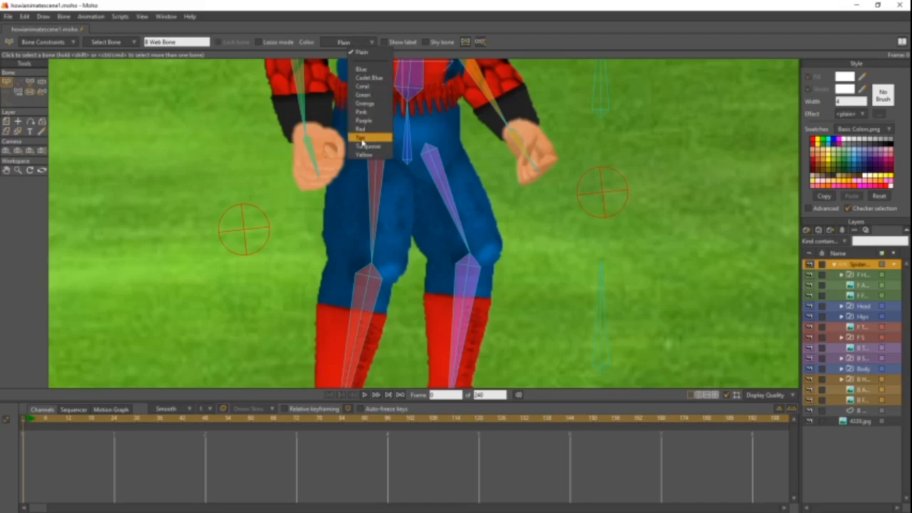
{"action": "left_click", "coordinate": [365, 138]}
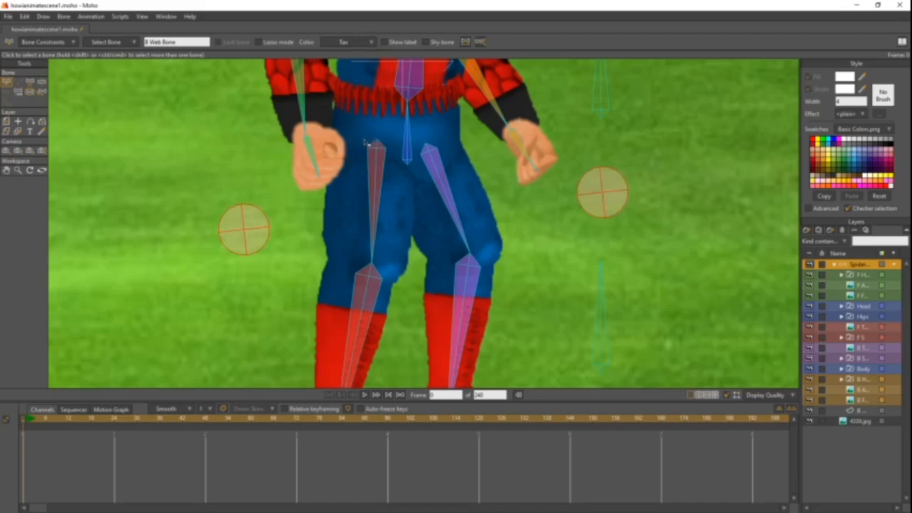
{"action": "left_click", "coordinate": [230, 150]}
{"action": "scroll", "coordinate": [230, 150], "scroll_direction": "down", "scroll_amount": 3}
{"action": "scroll", "coordinate": [230, 150], "scroll_direction": "up", "scroll_amount": 3}
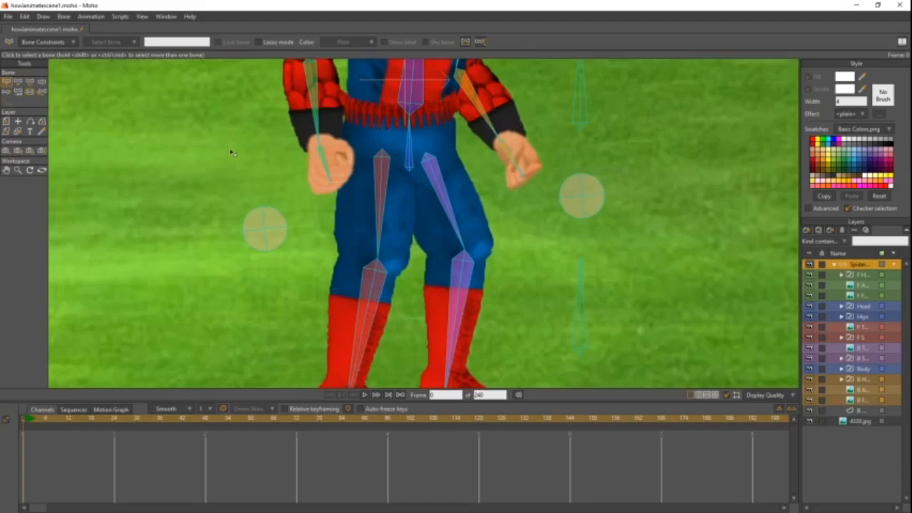
- Set the bone color of both web pin bones to Coral and deselect them
{"action": "left_click_drag", "start_coordinate": [237, 175], "coordinate": [290, 280]}
{"action": "left_click_drag", "start_coordinate": [561, 140], "coordinate": [600, 218]}
{"action": "left_click", "coordinate": [343, 42]}
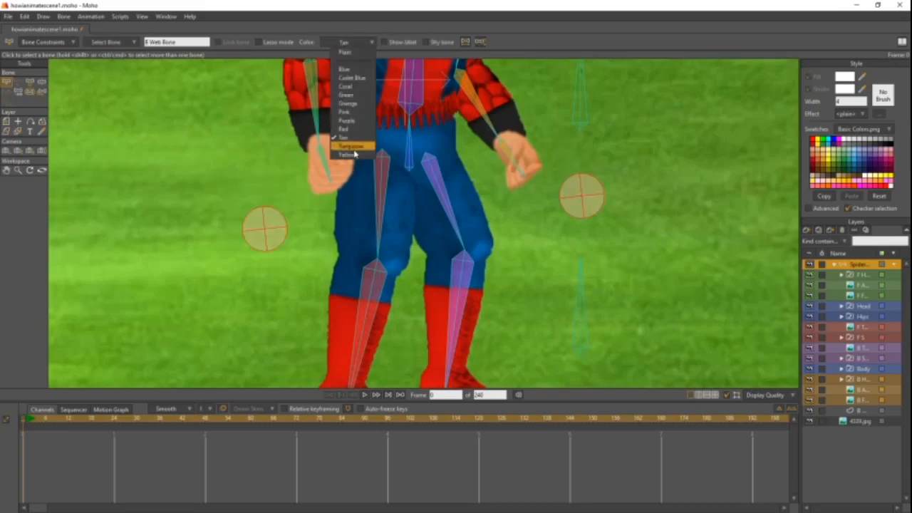
{"action": "left_click", "coordinate": [356, 87]}
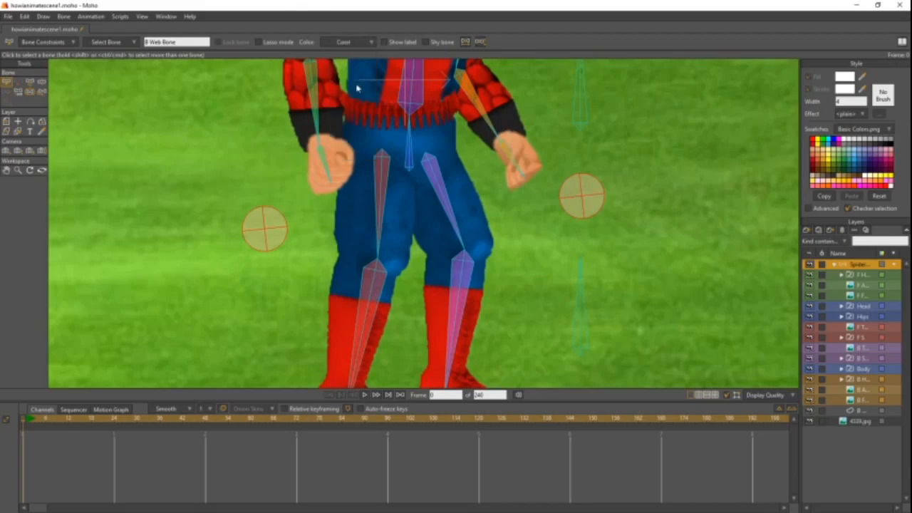
{"action": "left_click", "coordinate": [244, 212]}
{"action": "scroll", "coordinate": [244, 212], "scroll_direction": "down", "scroll_amount": 5}
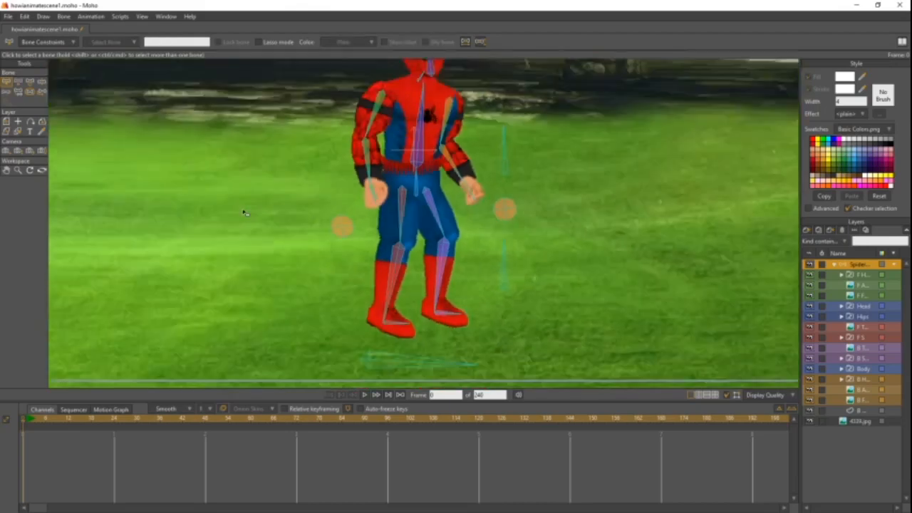
- Create a shape from the web line on the B Web layer, between the back hand and its pin bone
{"action": "scroll", "coordinate": [244, 213], "scroll_direction": "up", "scroll_amount": 3}
{"action": "scroll", "coordinate": [245, 212], "scroll_direction": "up", "scroll_amount": 2}
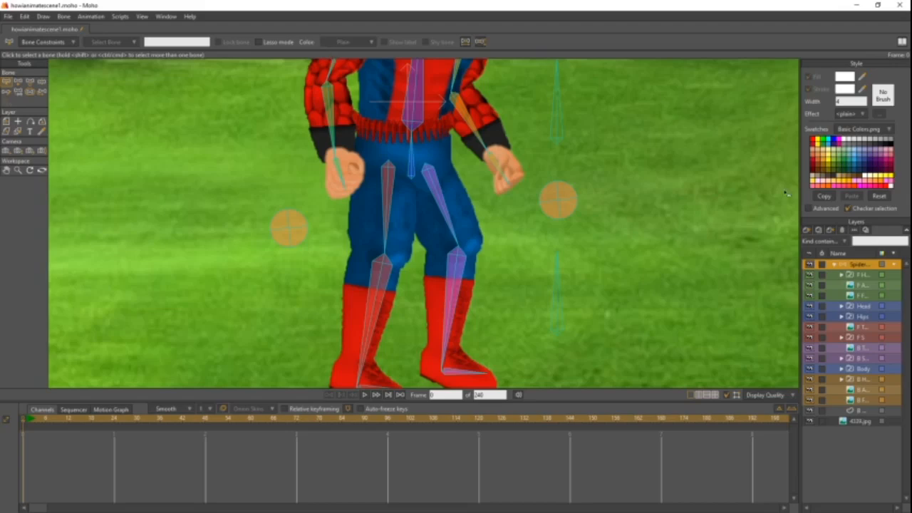
{"action": "scroll", "coordinate": [541, 192], "scroll_direction": "up", "scroll_amount": 3}
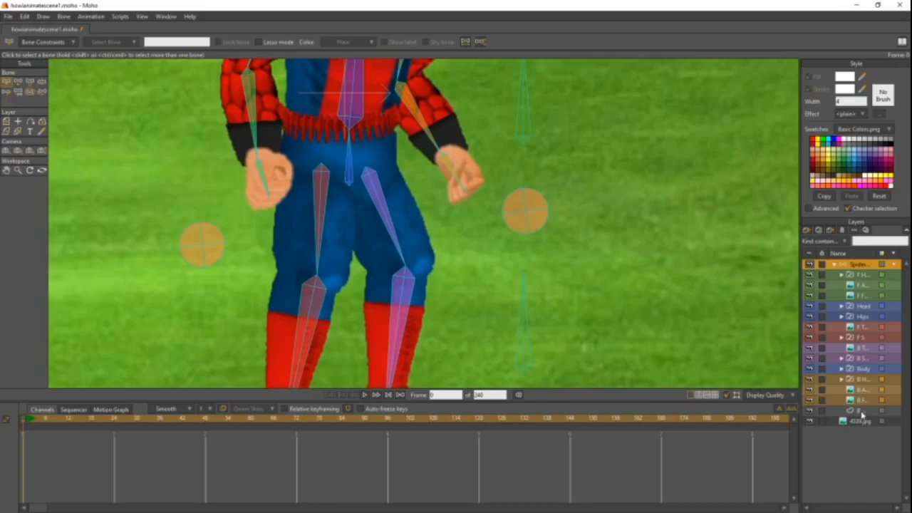
{"action": "left_click", "coordinate": [861, 411]}
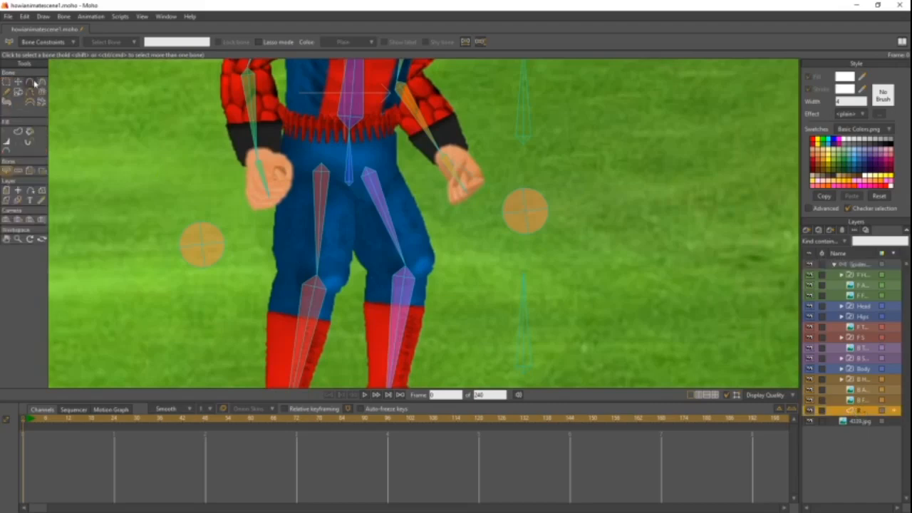
{"action": "scroll", "coordinate": [471, 193], "scroll_direction": "up", "scroll_amount": 4}
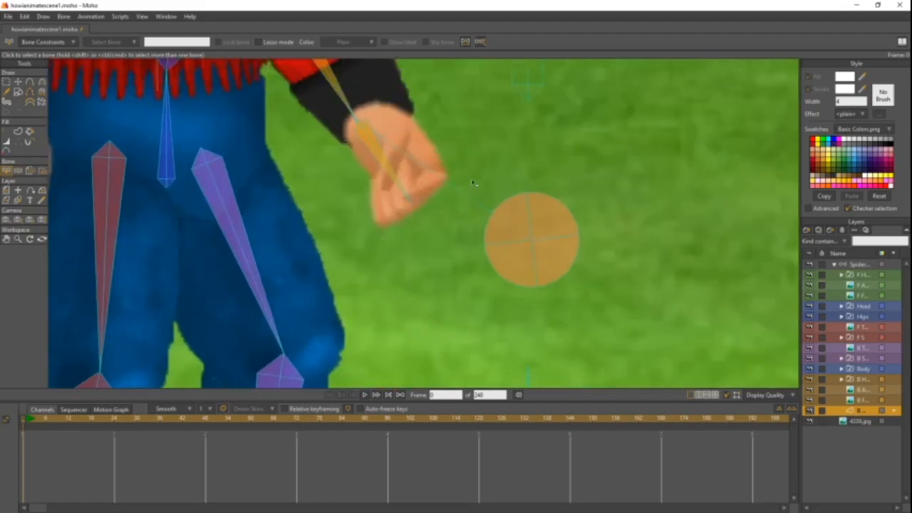
{"action": "left_click_drag", "start_coordinate": [458, 150], "coordinate": [442, 193]}
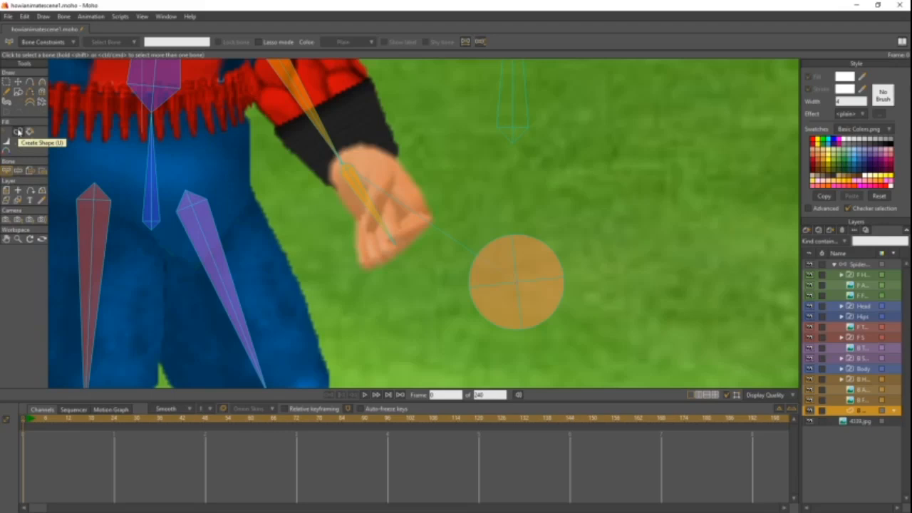
{"action": "left_click", "coordinate": [18, 132]}
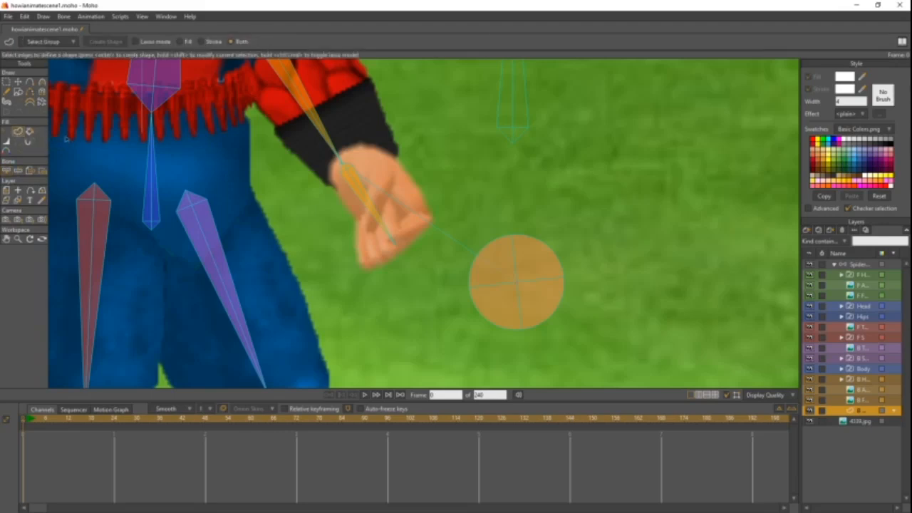
{"action": "left_click", "coordinate": [427, 225]}
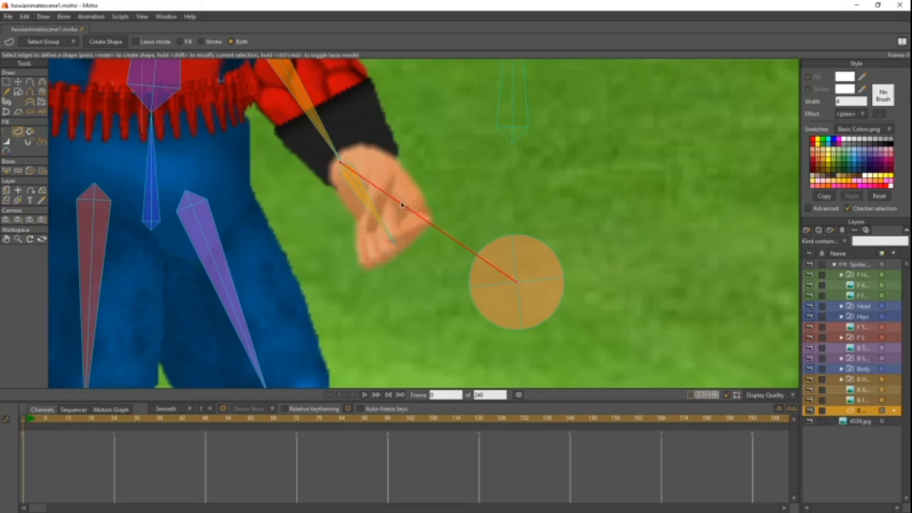
{"action": "left_click", "coordinate": [99, 44]}
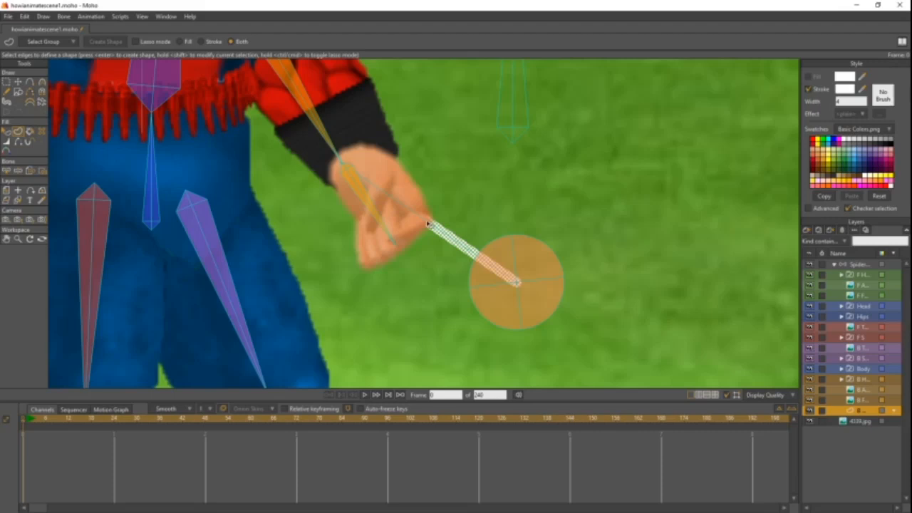
- Select the web line's shape on the B Web layer with the Select Shape tool
{"action": "left_click", "coordinate": [6, 132]}
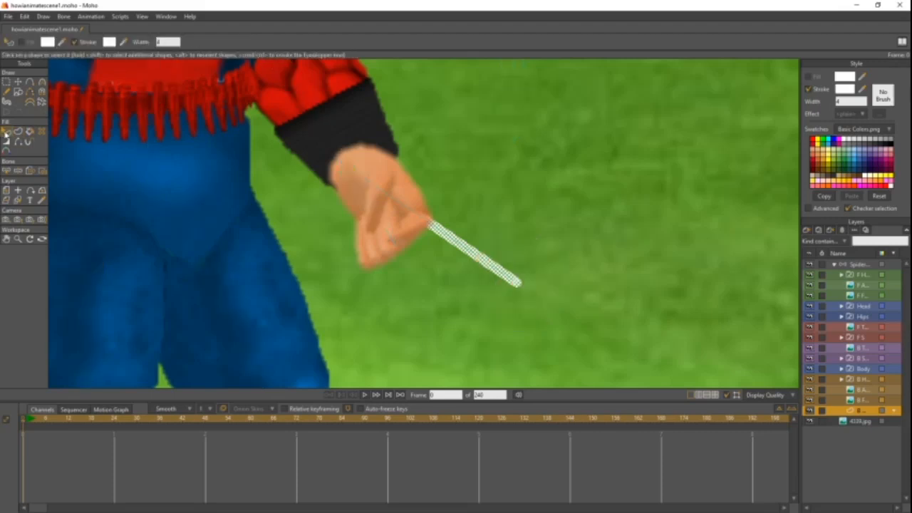
{"action": "left_click", "coordinate": [499, 187]}
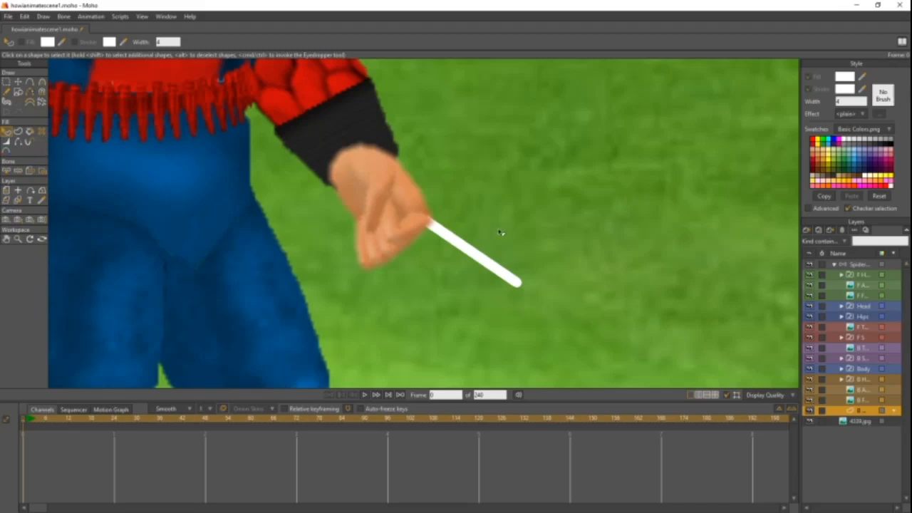
{"action": "left_click", "coordinate": [456, 244]}
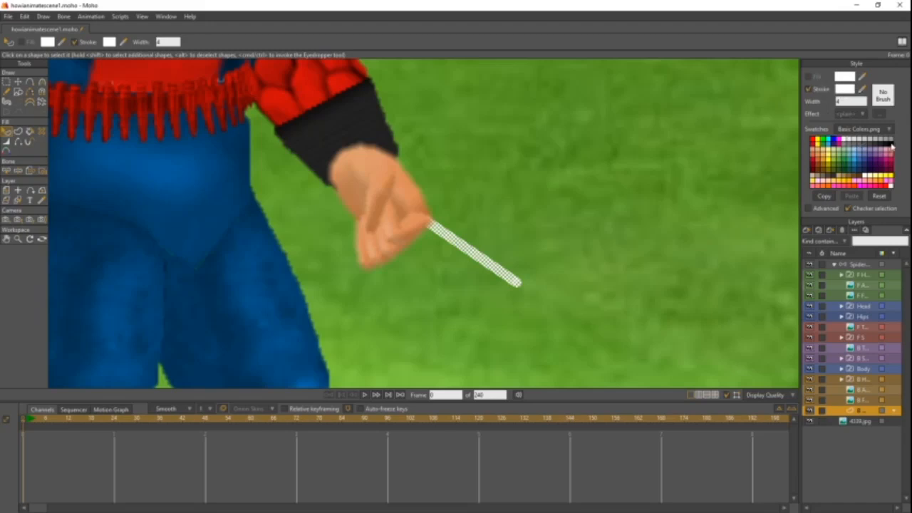
{"action": "left_click", "coordinate": [843, 89]}
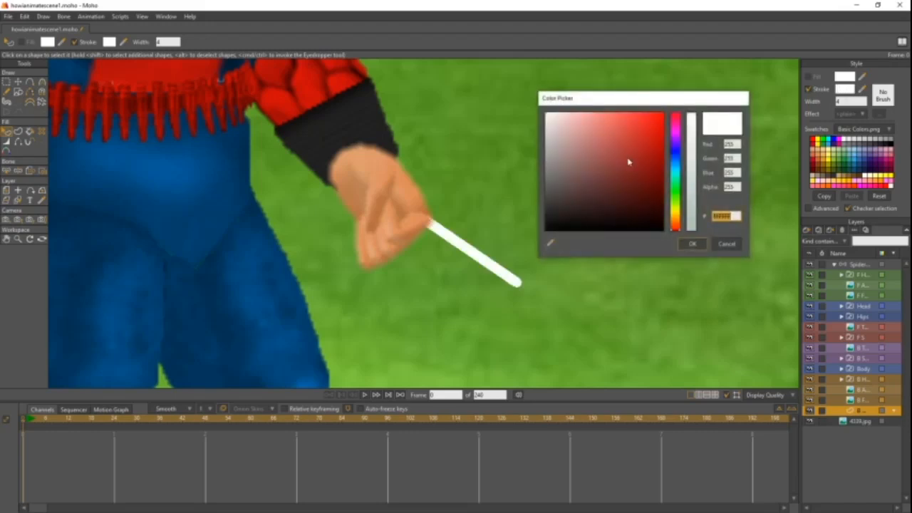
{"action": "left_click", "coordinate": [639, 129]}
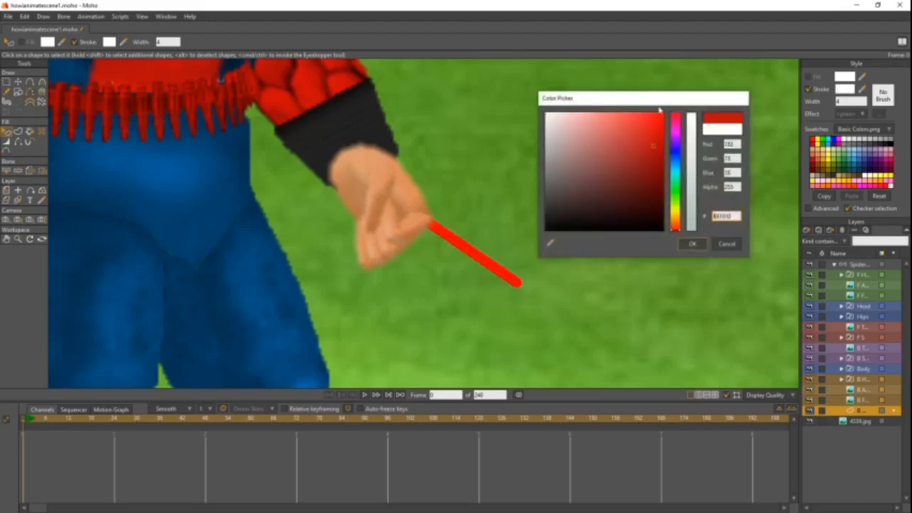
{"action": "left_click", "coordinate": [725, 244]}
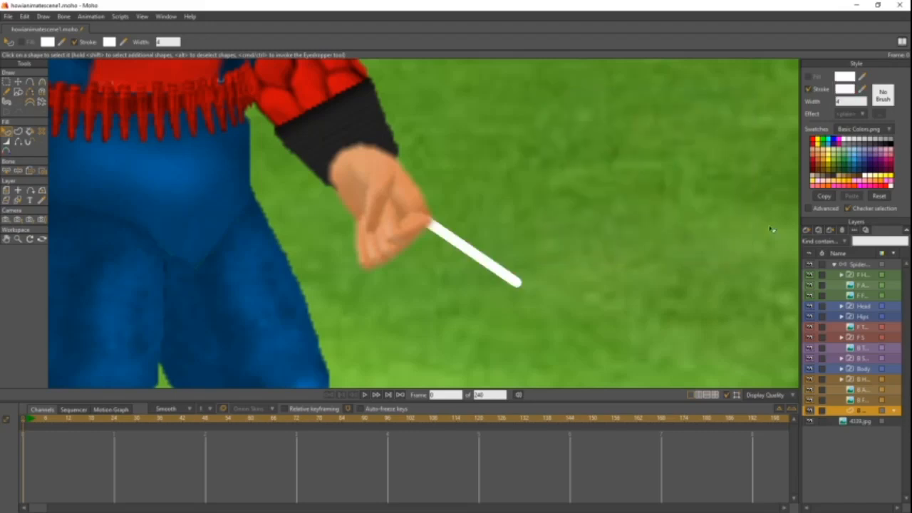
- Try dark grey from the swatches on the web line's stroke, try red and black fills, and restore the white stroke
{"action": "left_click", "coordinate": [873, 146]}
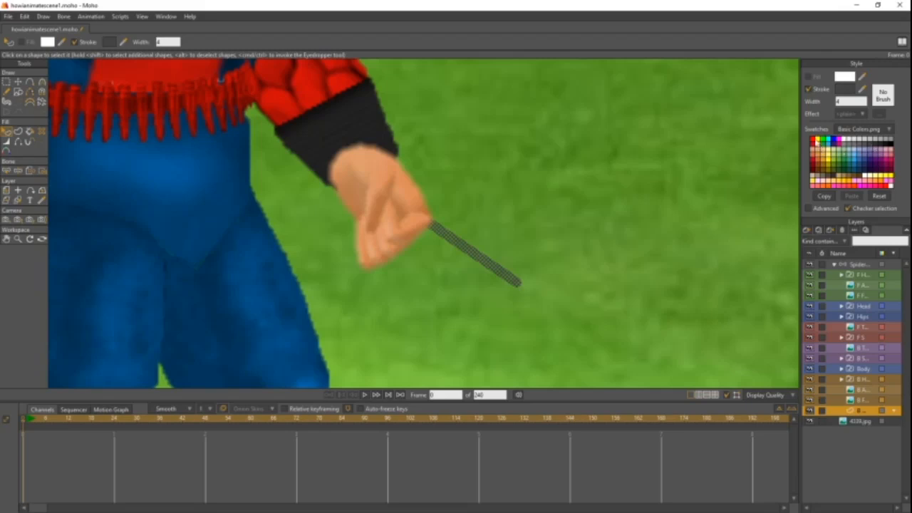
{"action": "left_click", "coordinate": [817, 140]}
{"action": "left_click", "coordinate": [814, 140]}
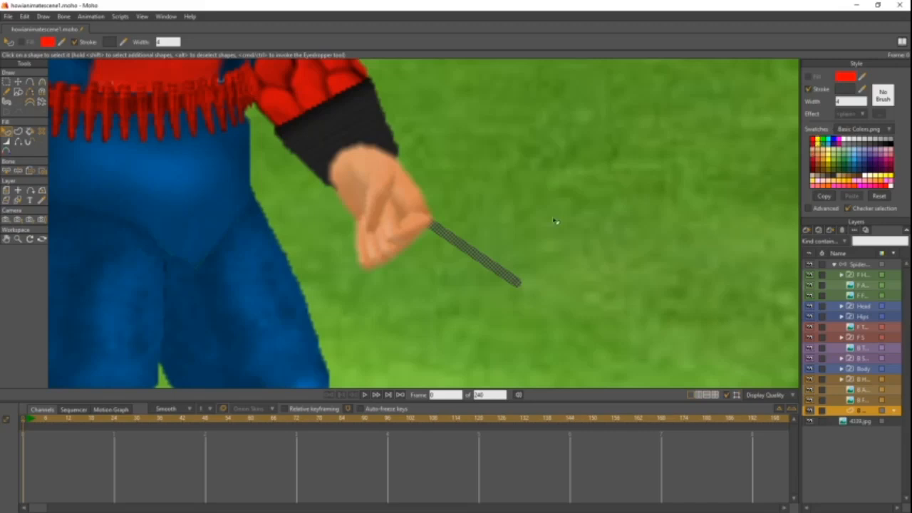
{"action": "left_click", "coordinate": [851, 148]}
{"action": "left_click", "coordinate": [845, 142]}
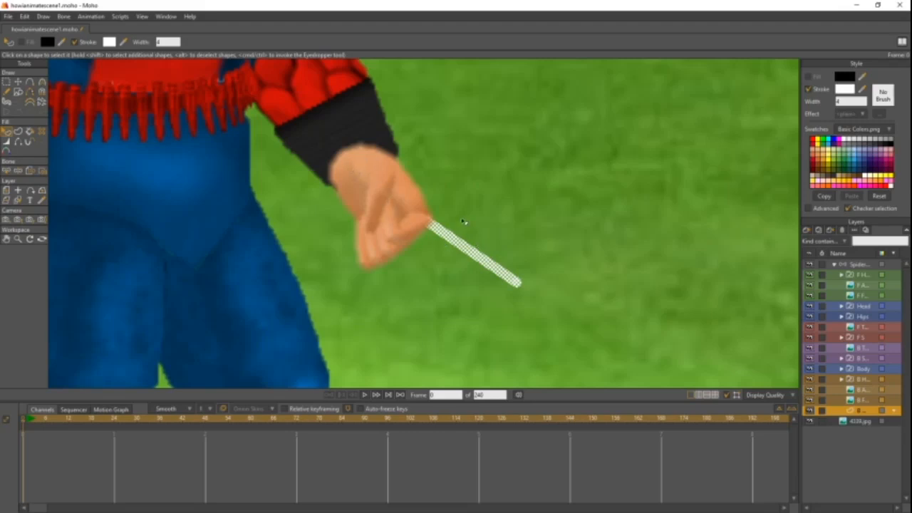
- Activate the Spider-Man bone layer to examine the web line against its pin bone beside the back hand
{"action": "scroll", "coordinate": [587, 245], "scroll_direction": "down", "scroll_amount": 4}
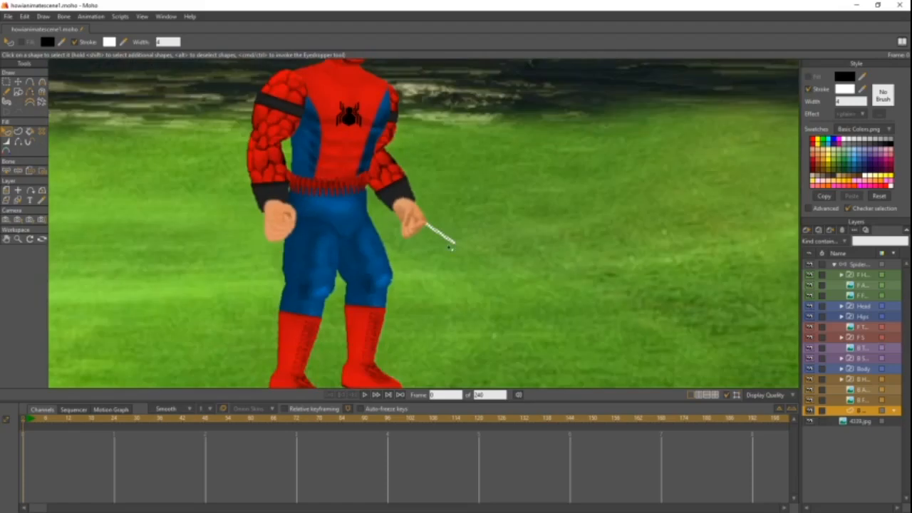
{"action": "scroll", "coordinate": [511, 254], "scroll_direction": "up", "scroll_amount": 5}
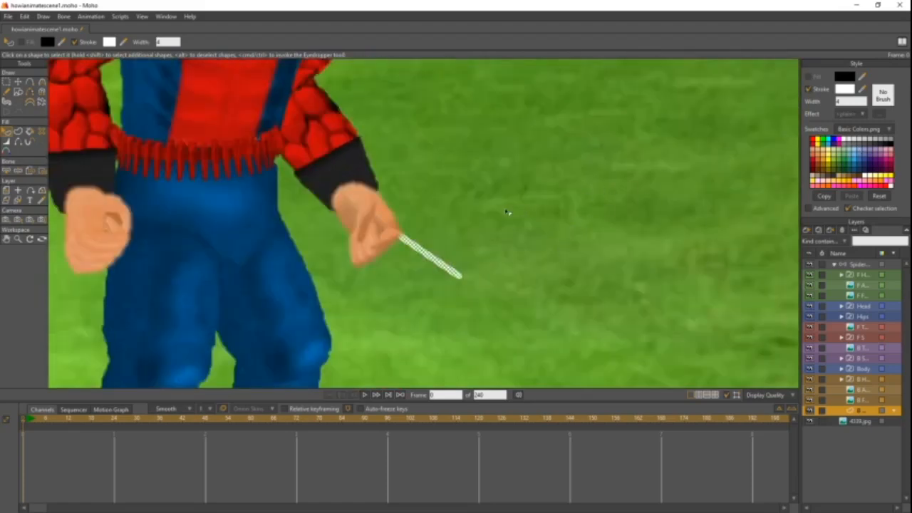
{"action": "left_click_drag", "start_coordinate": [422, 229], "coordinate": [417, 166]}
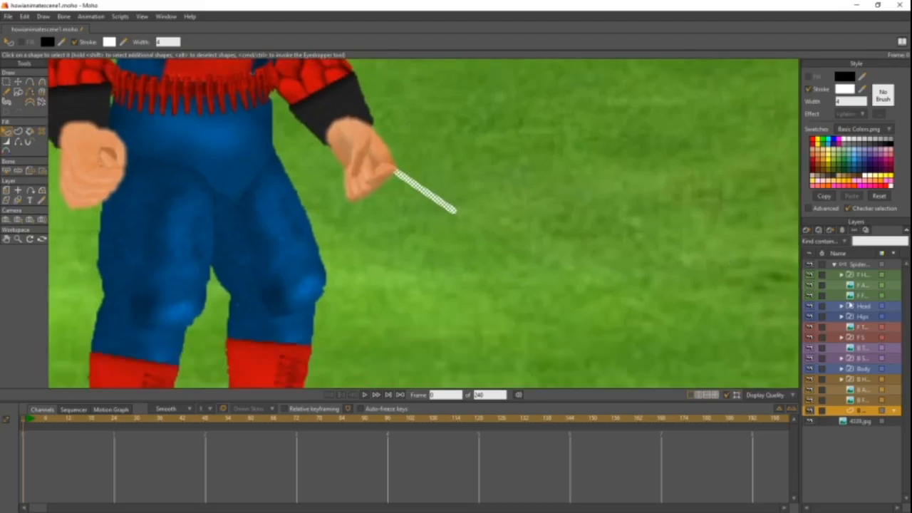
{"action": "left_click", "coordinate": [855, 266]}
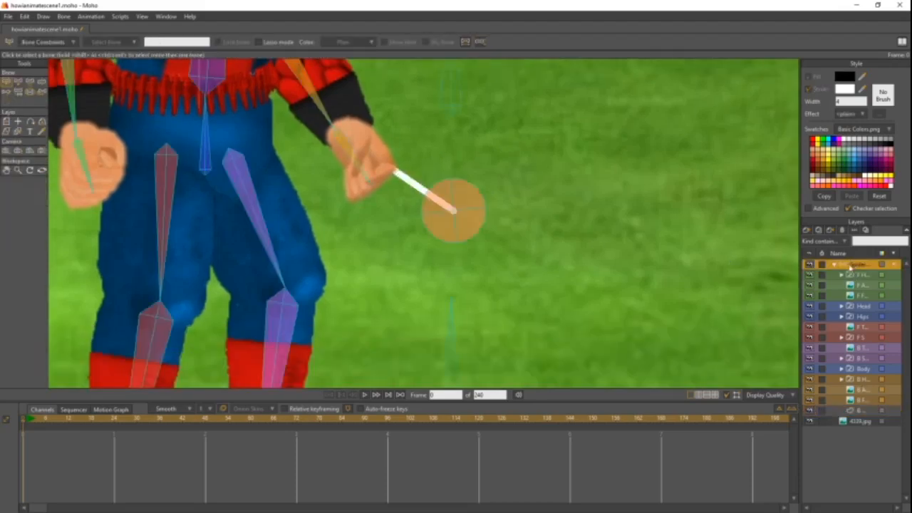
{"action": "scroll", "coordinate": [349, 220], "scroll_direction": "up", "scroll_amount": 2}
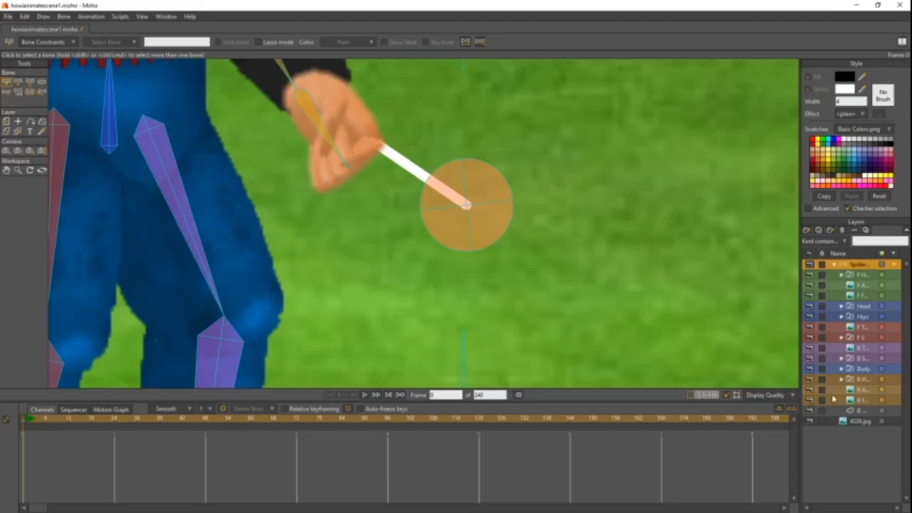
- Select the web line's outer end point at the pin bone's centre on the B Web layer with the Select Points tool
{"action": "left_click", "coordinate": [857, 411]}
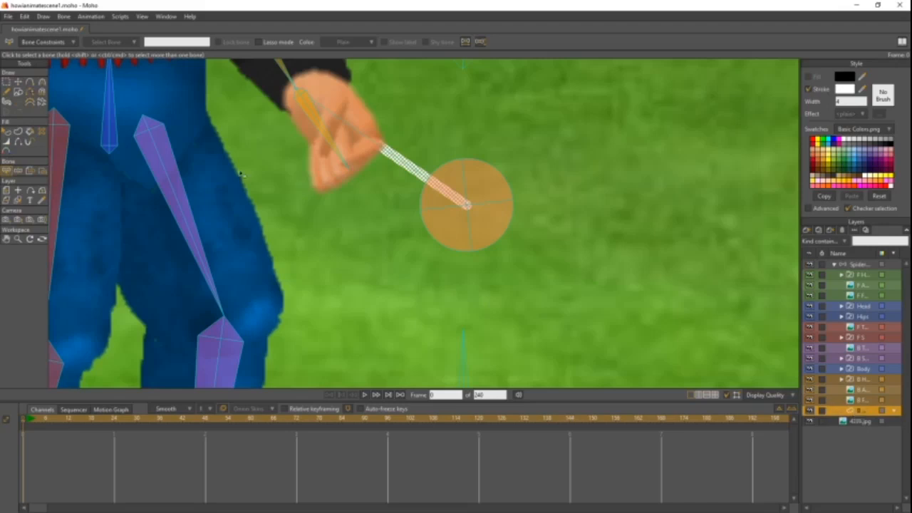
{"action": "left_click", "coordinate": [8, 83]}
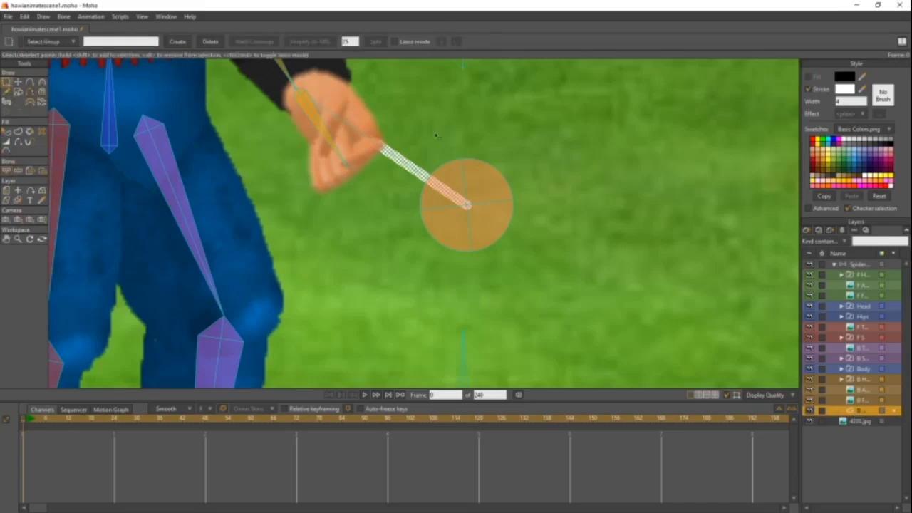
{"action": "left_click", "coordinate": [527, 134]}
{"action": "left_click_drag", "start_coordinate": [538, 150], "coordinate": [435, 244]}
{"action": "scroll", "coordinate": [459, 197], "scroll_direction": "up", "scroll_amount": 1}
{"action": "scroll", "coordinate": [459, 198], "scroll_direction": "up", "scroll_amount": 2}
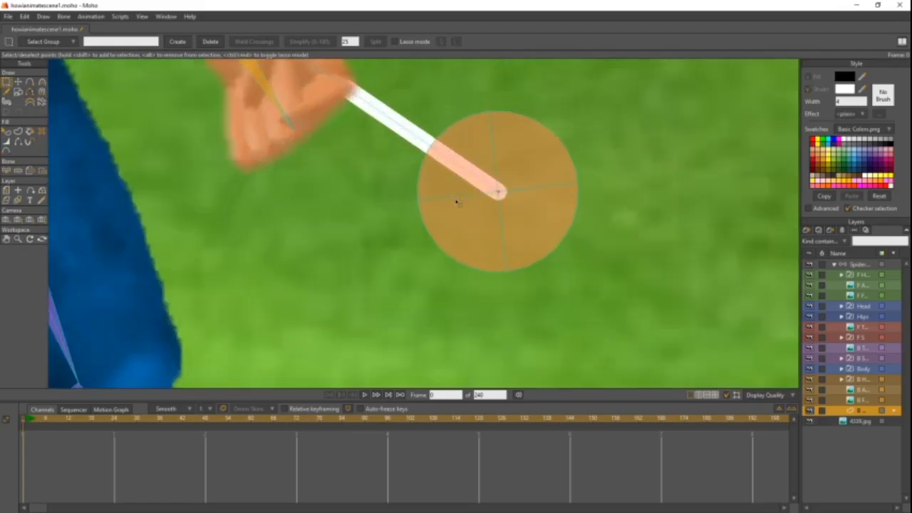
{"action": "left_click_drag", "start_coordinate": [458, 199], "coordinate": [393, 244]}
{"action": "left_click_drag", "start_coordinate": [513, 157], "coordinate": [375, 316]}
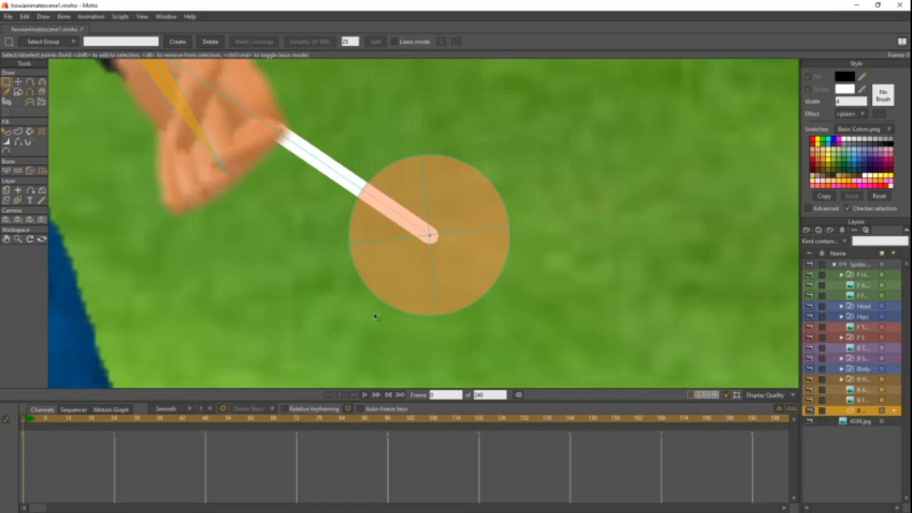
- Try drawing an extra short line on the grass above the pin bone with the Add Point tool
{"action": "scroll", "coordinate": [375, 316], "scroll_direction": "down", "scroll_amount": 5}
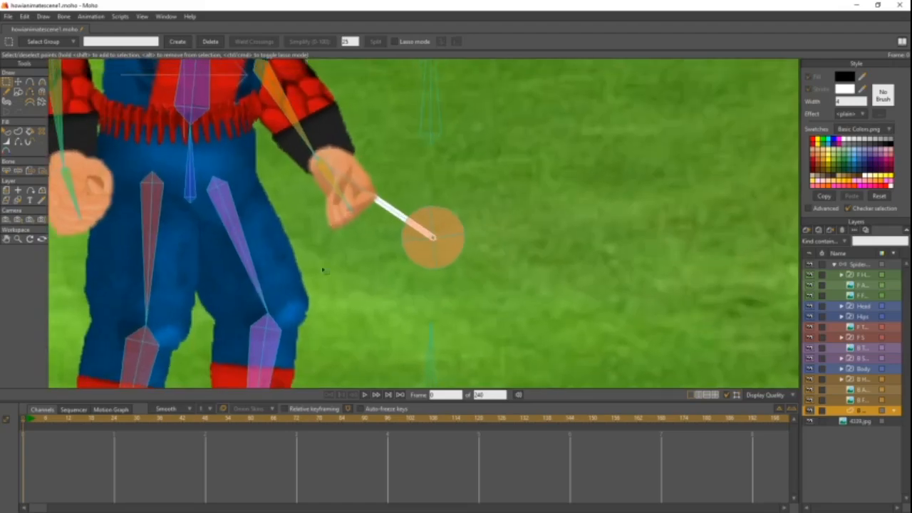
{"action": "left_click", "coordinate": [30, 82]}
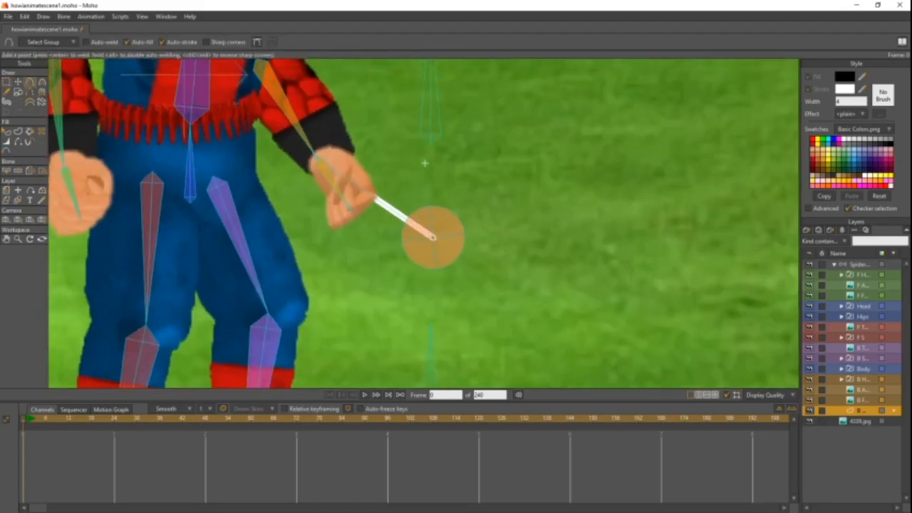
{"action": "left_click_drag", "start_coordinate": [423, 162], "coordinate": [543, 171]}
- Select the web line's outer point over the pin bone again and activate the Bind Points tool
{"action": "left_click", "coordinate": [6, 83]}
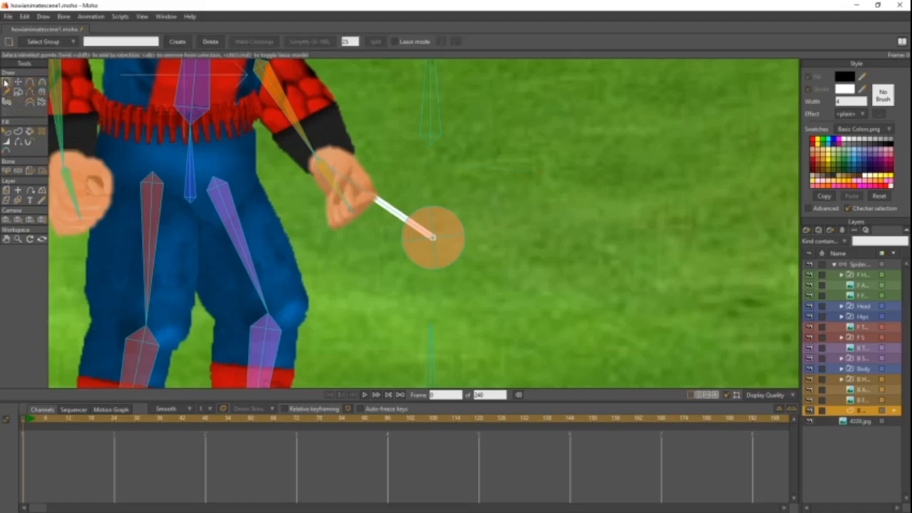
{"action": "left_click_drag", "start_coordinate": [410, 178], "coordinate": [472, 279]}
{"action": "scroll", "coordinate": [436, 240], "scroll_direction": "up", "scroll_amount": 1}
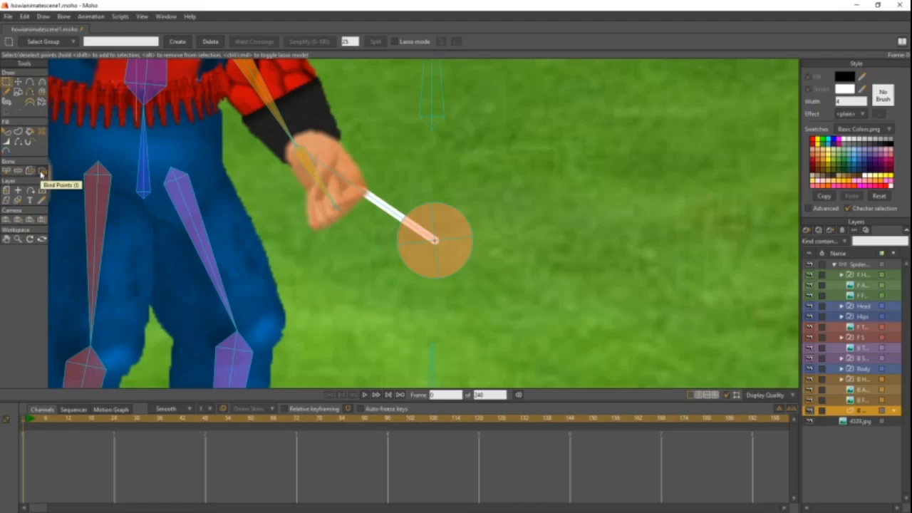
{"action": "left_click", "coordinate": [41, 172]}
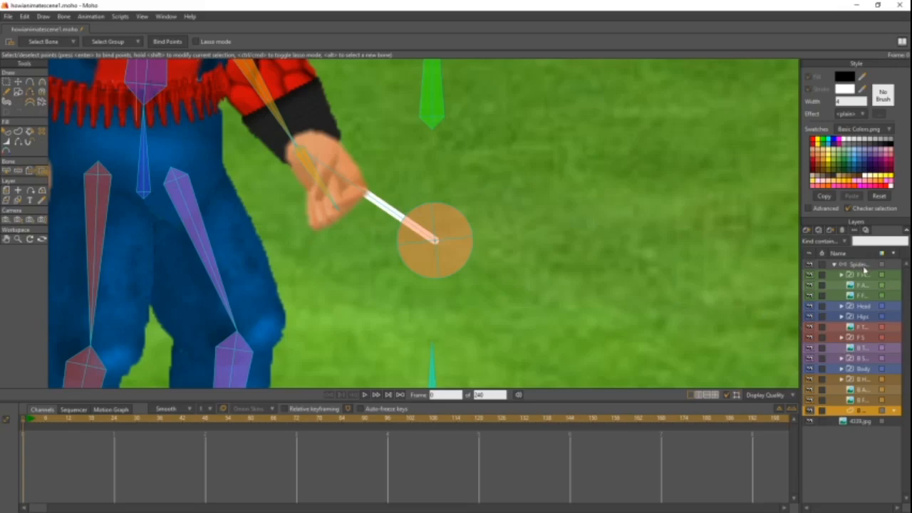
- Select the pin bone B Web Bone on the Spider-Man bone layer and return to the B Web layer
{"action": "left_click", "coordinate": [863, 269]}
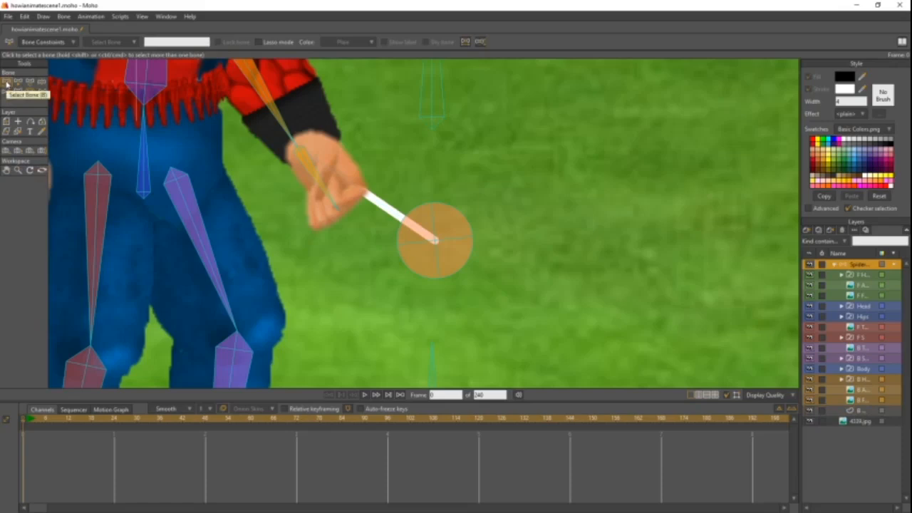
{"action": "left_click", "coordinate": [417, 263]}
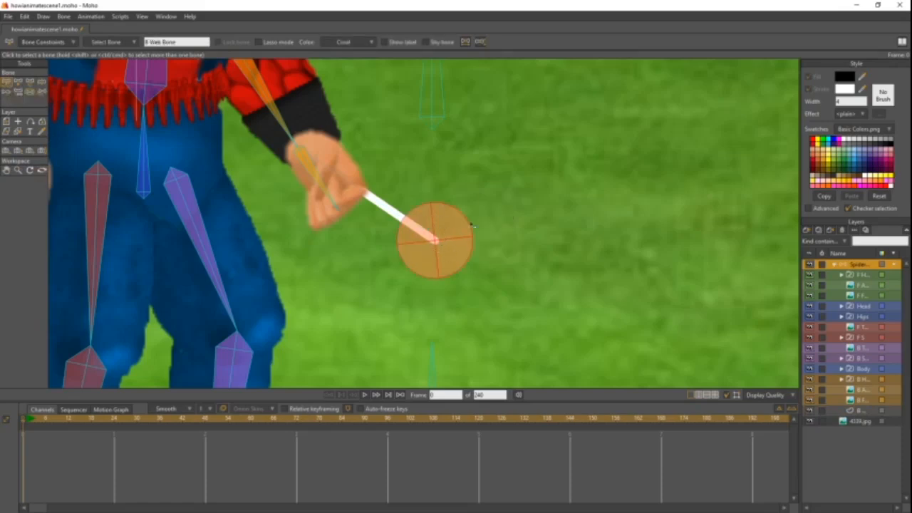
{"action": "left_click", "coordinate": [854, 411]}
{"action": "left_click", "coordinate": [864, 266]}
{"action": "left_click", "coordinate": [855, 411]}
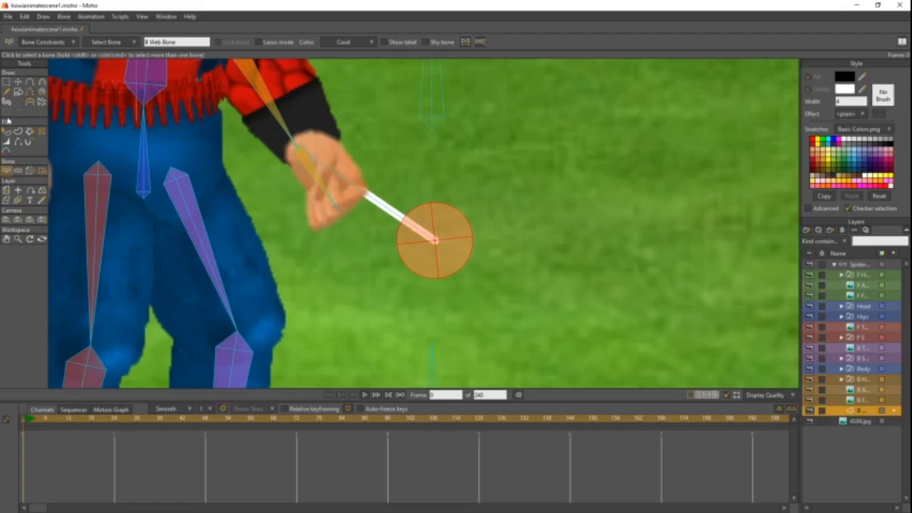
- Bind the web line's outer end point to B Web Bone
{"action": "left_click", "coordinate": [43, 173]}
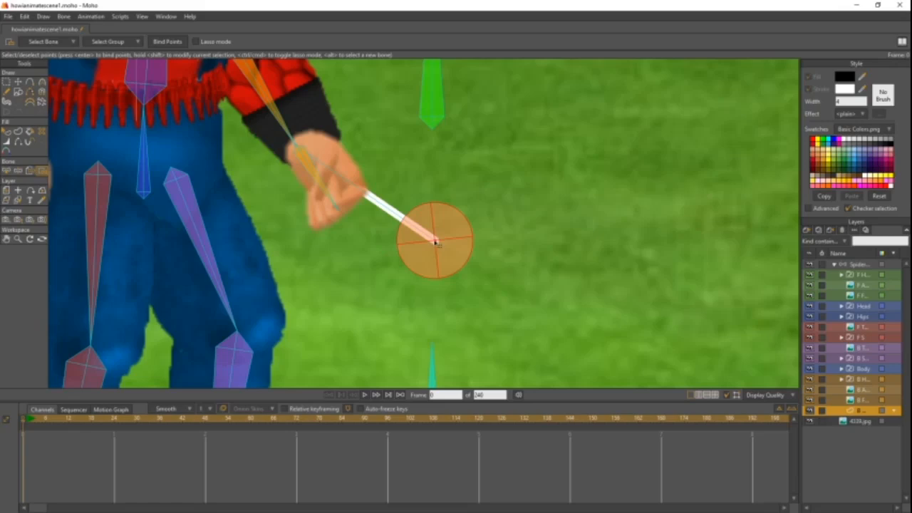
{"action": "left_click_drag", "start_coordinate": [416, 194], "coordinate": [466, 277]}
{"action": "scroll", "coordinate": [443, 243], "scroll_direction": "up", "scroll_amount": 2}
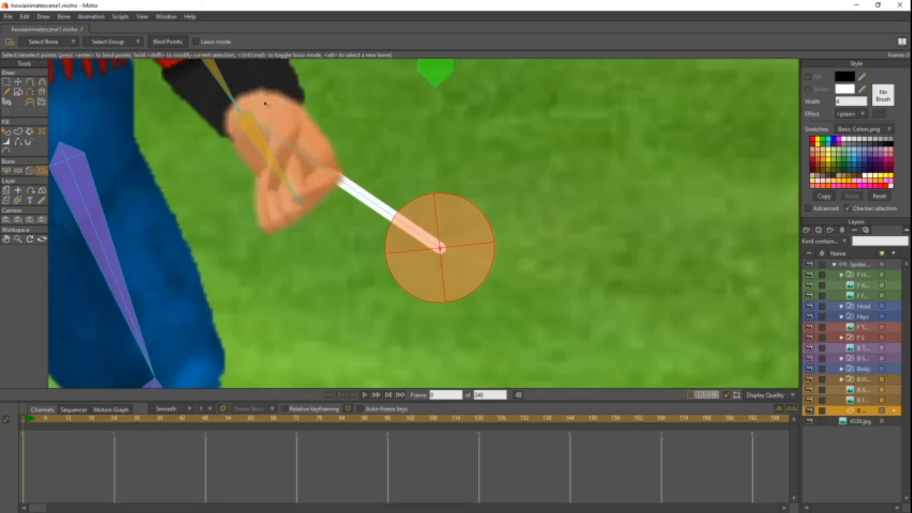
{"action": "left_click", "coordinate": [162, 42]}
{"action": "left_click", "coordinate": [162, 42]}
- Reselect B Web Bone on the bone layer and go back to the B Web layer with the Select Points tool
{"action": "scroll", "coordinate": [286, 180], "scroll_direction": "down", "scroll_amount": 4}
{"action": "left_click_drag", "start_coordinate": [317, 225], "coordinate": [423, 236]}
{"action": "scroll", "coordinate": [355, 227], "scroll_direction": "up", "scroll_amount": 3}
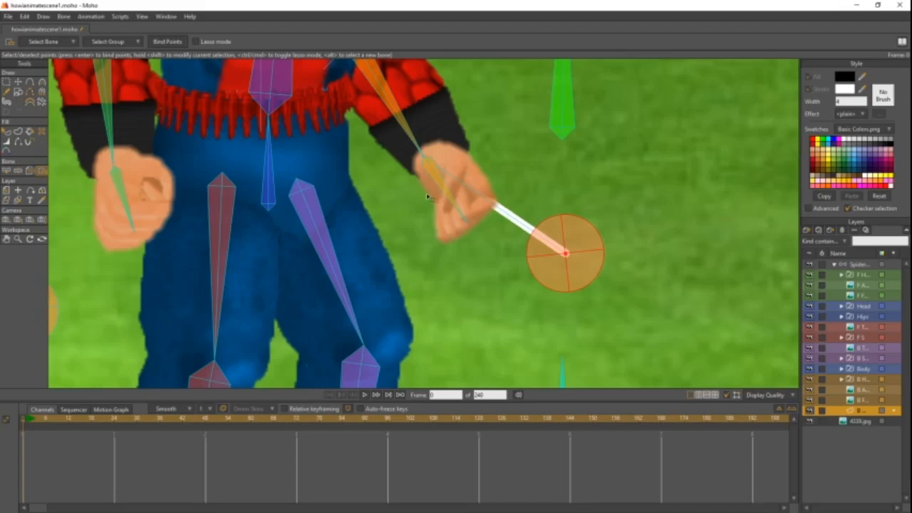
{"action": "left_click", "coordinate": [859, 265]}
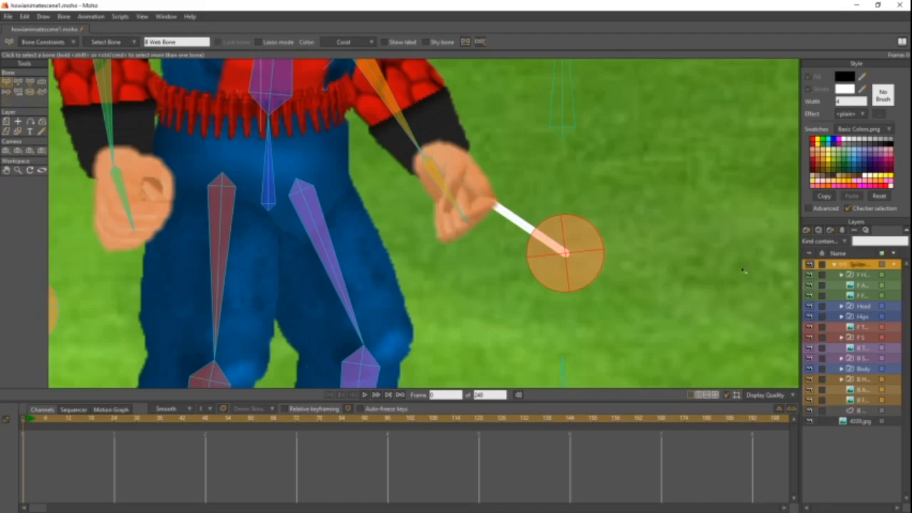
{"action": "left_click", "coordinate": [364, 269]}
{"action": "left_click", "coordinate": [583, 272]}
{"action": "left_click", "coordinate": [850, 411]}
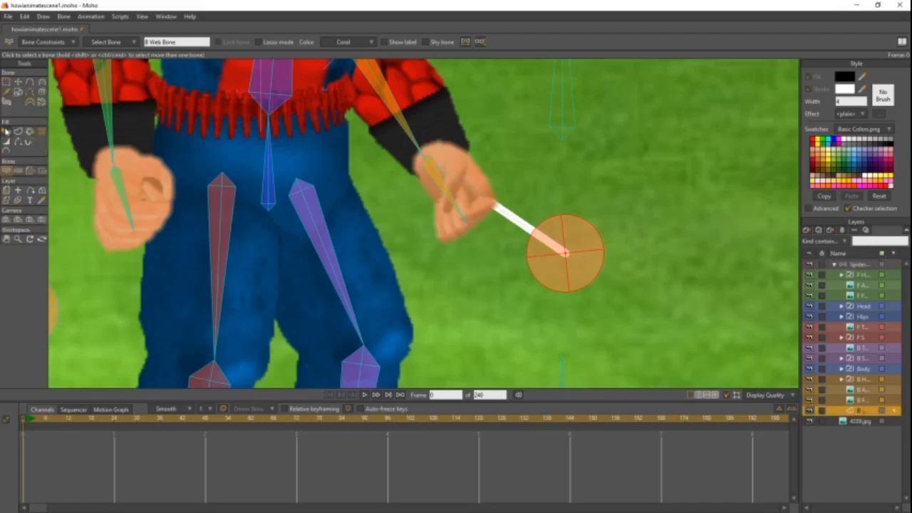
{"action": "left_click", "coordinate": [7, 83]}
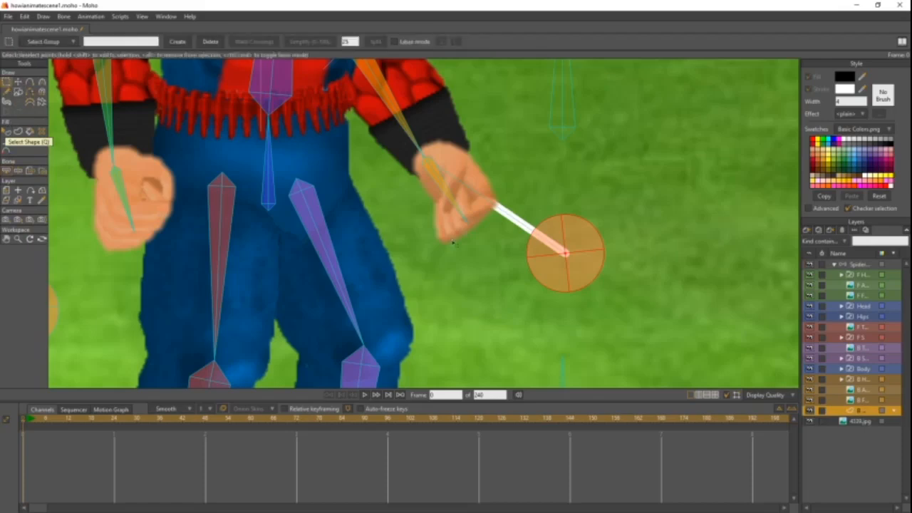
{"action": "left_click_drag", "start_coordinate": [591, 218], "coordinate": [524, 266]}
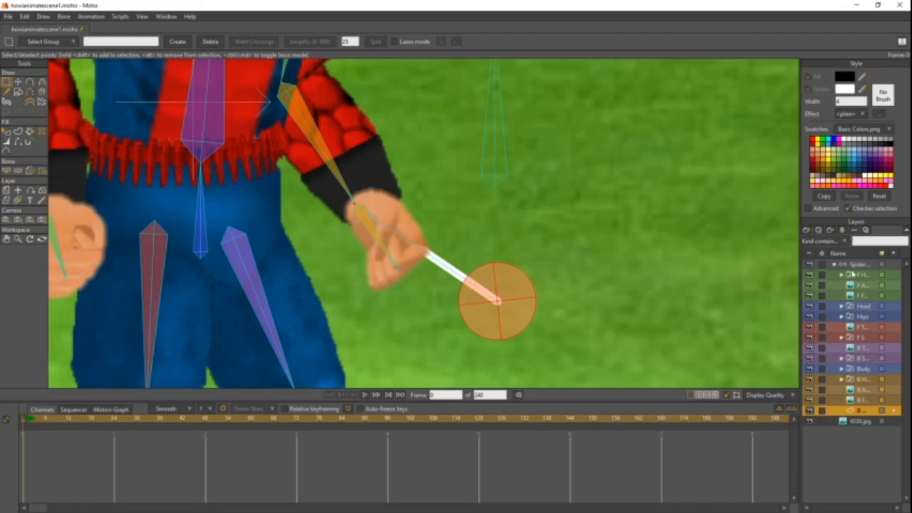
- Deselect B Web Bone on the bone layer and select the back hand's bone B10
{"action": "left_click", "coordinate": [854, 265]}
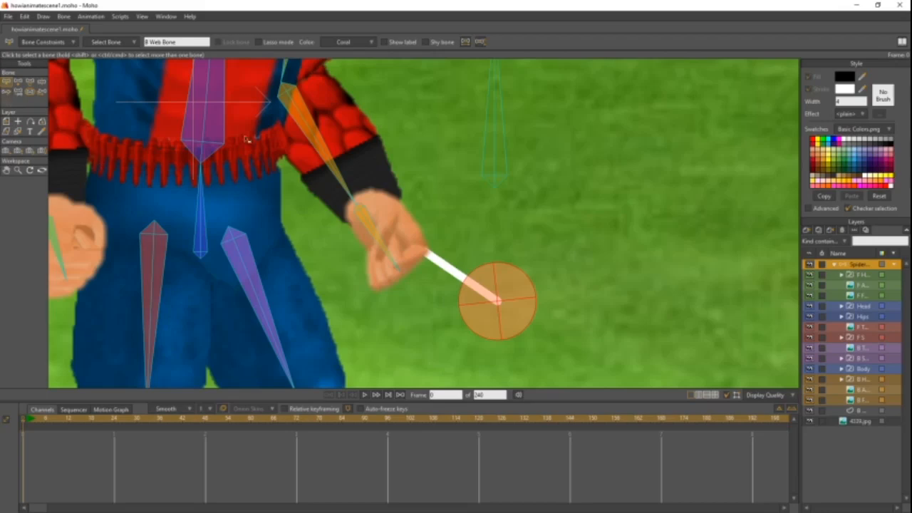
{"action": "left_click", "coordinate": [556, 154]}
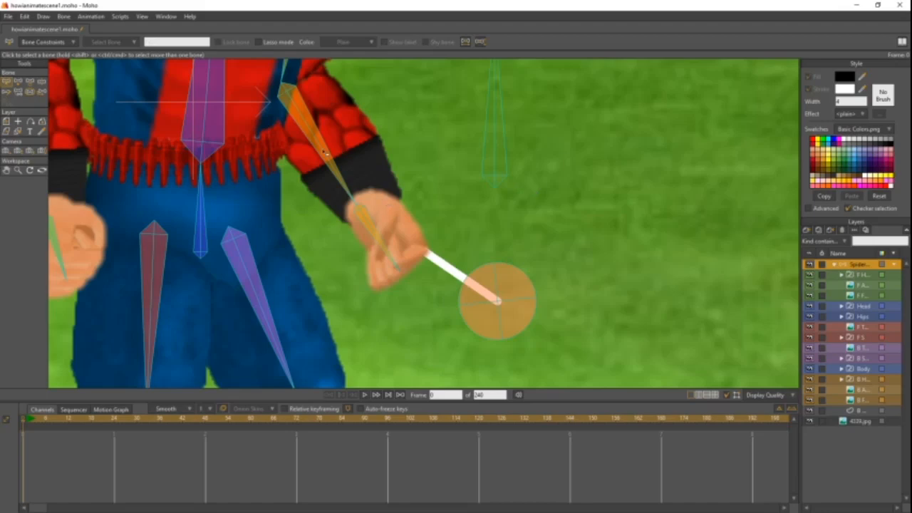
{"action": "left_click", "coordinate": [361, 217]}
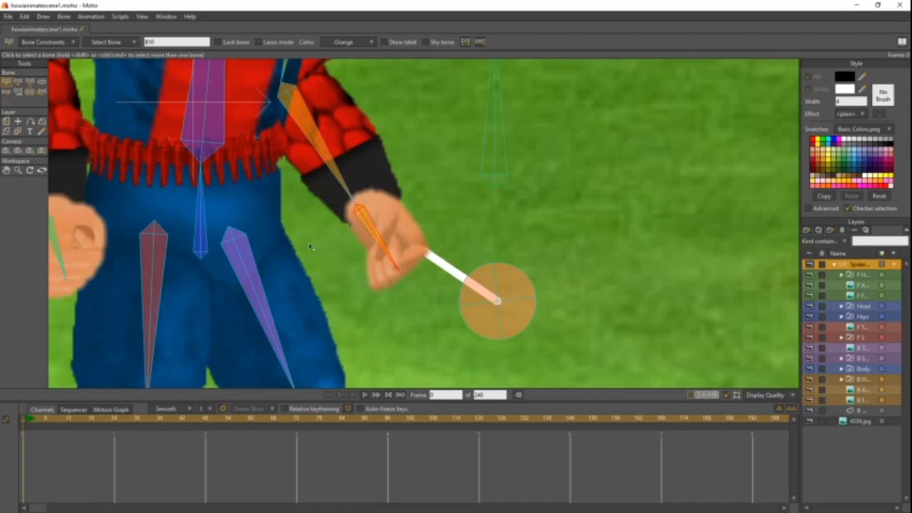
{"action": "left_click_drag", "start_coordinate": [371, 202], "coordinate": [358, 263]}
- Bind the web line's inner end point at the wrist to the back hand bone B10 on the B Web layer
{"action": "left_click", "coordinate": [858, 412]}
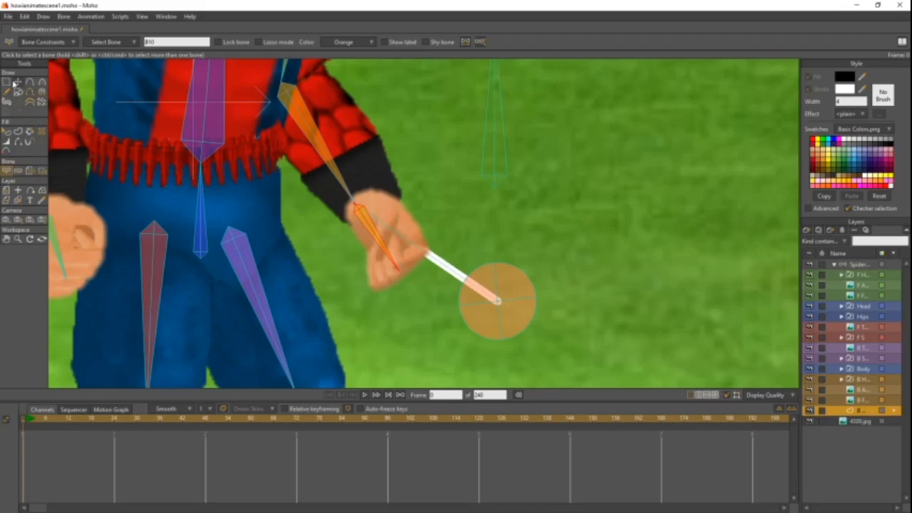
{"action": "left_click", "coordinate": [7, 82]}
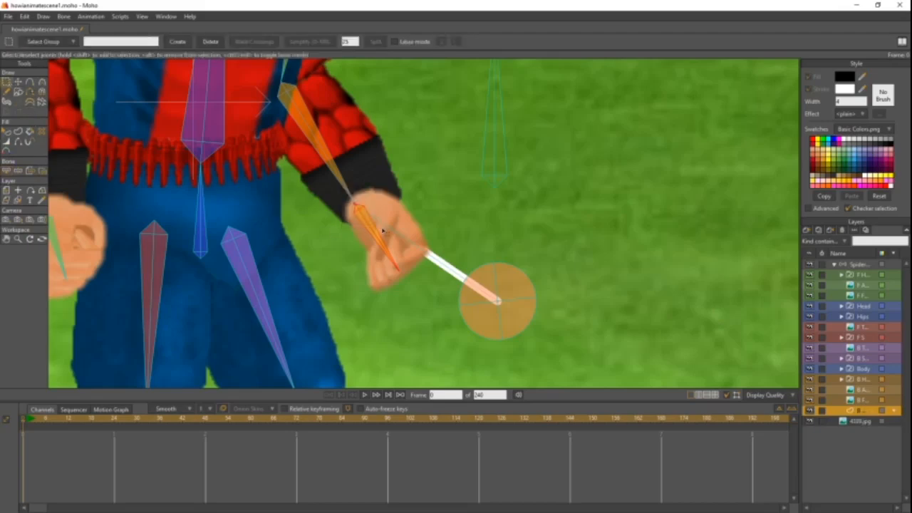
{"action": "left_click", "coordinate": [42, 172]}
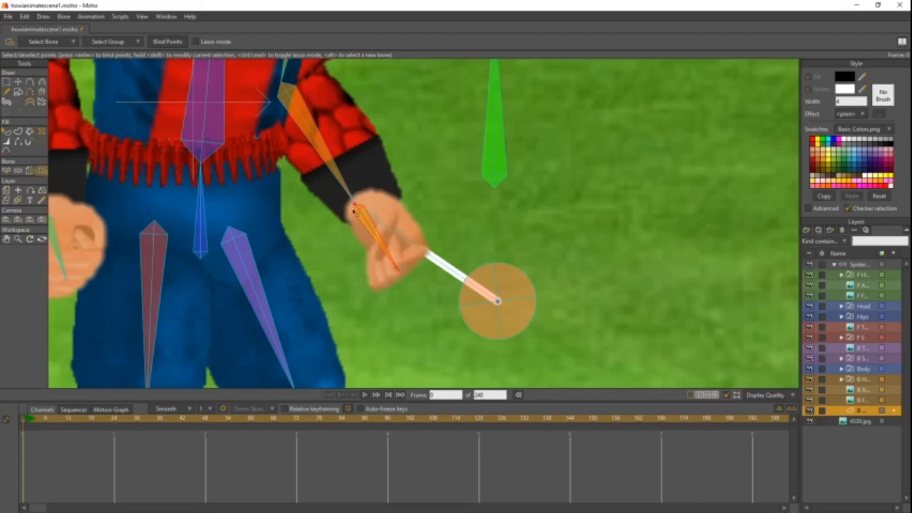
{"action": "left_click", "coordinate": [175, 41]}
- Test the web line's bindings by raising and lowering the back arm with the Manipulate Bones tool
{"action": "left_click", "coordinate": [859, 268]}
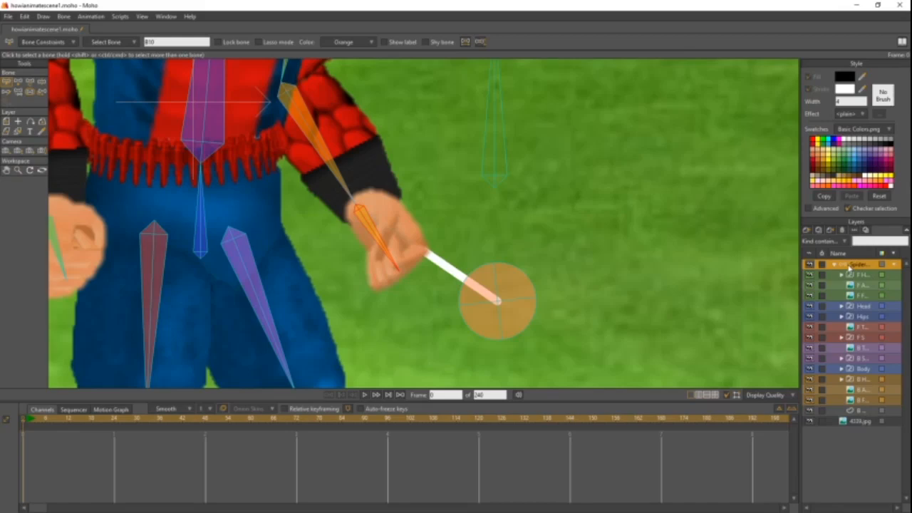
{"action": "left_click", "coordinate": [41, 91]}
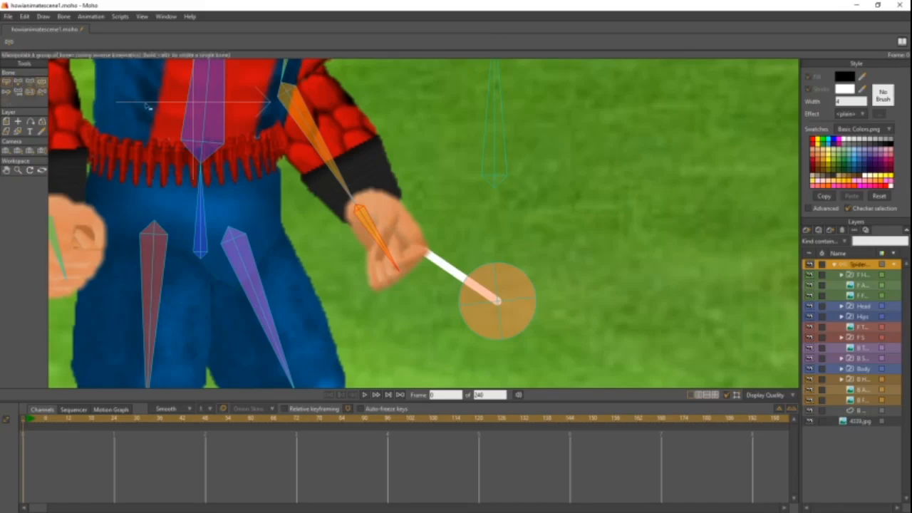
{"action": "left_click_drag", "start_coordinate": [356, 179], "coordinate": [418, 111]}
{"action": "scroll", "coordinate": [436, 146], "scroll_direction": "up", "scroll_amount": 1}
{"action": "scroll", "coordinate": [437, 148], "scroll_direction": "down", "scroll_amount": 3}
{"action": "left_click_drag", "start_coordinate": [437, 150], "coordinate": [442, 220]}
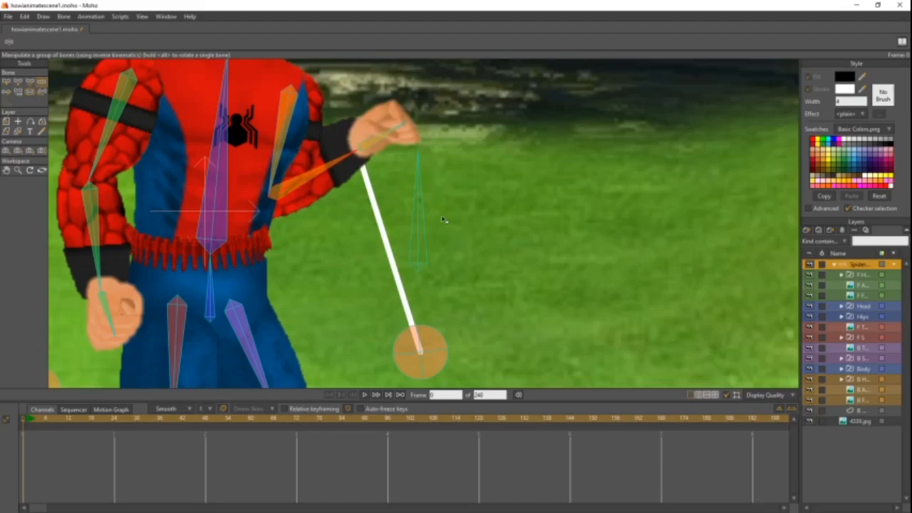
{"action": "left_click_drag", "start_coordinate": [442, 221], "coordinate": [660, 311]}
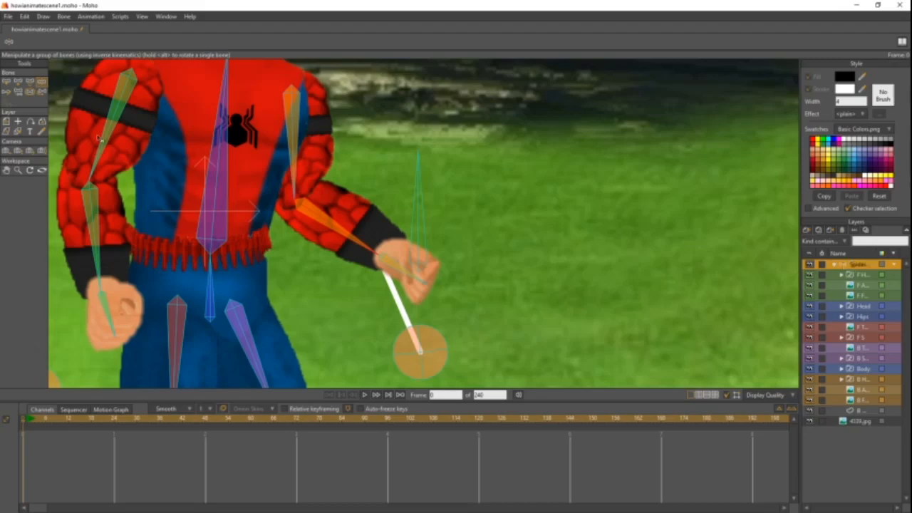
- Add a new vector layer directly above the Head layer and name it F Web
{"action": "left_click", "coordinate": [6, 82]}
{"action": "scroll", "coordinate": [359, 268], "scroll_direction": "up", "scroll_amount": 2}
{"action": "left_click_drag", "start_coordinate": [360, 268], "coordinate": [486, 111]}
{"action": "left_click_drag", "start_coordinate": [405, 208], "coordinate": [599, 155]}
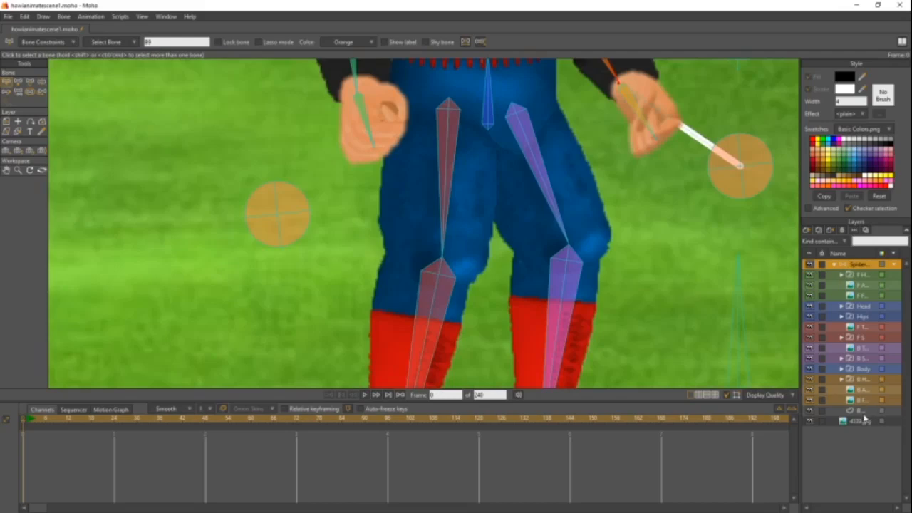
{"action": "left_click", "coordinate": [860, 411]}
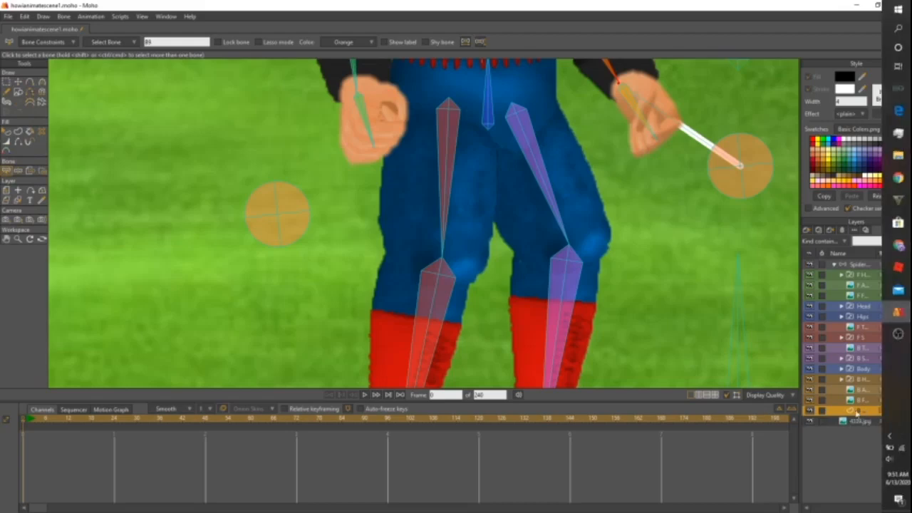
{"action": "left_click", "coordinate": [862, 308]}
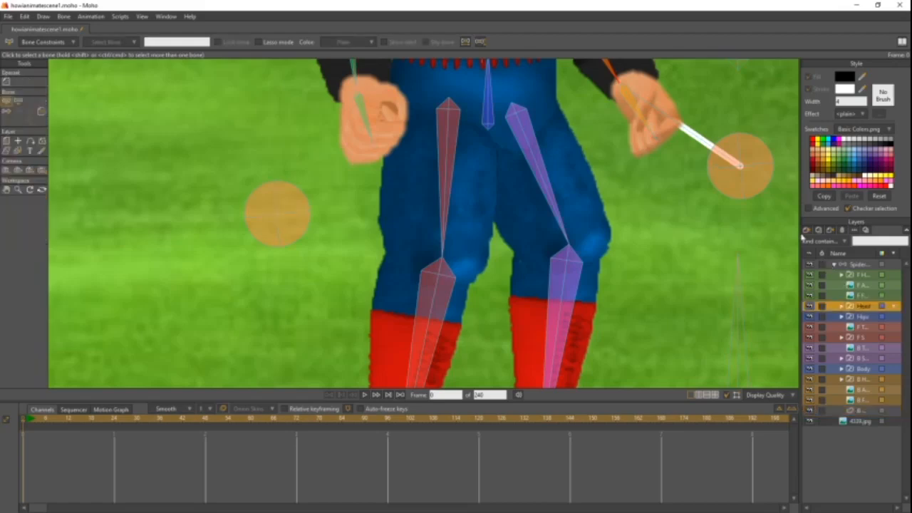
{"action": "left_click", "coordinate": [806, 231]}
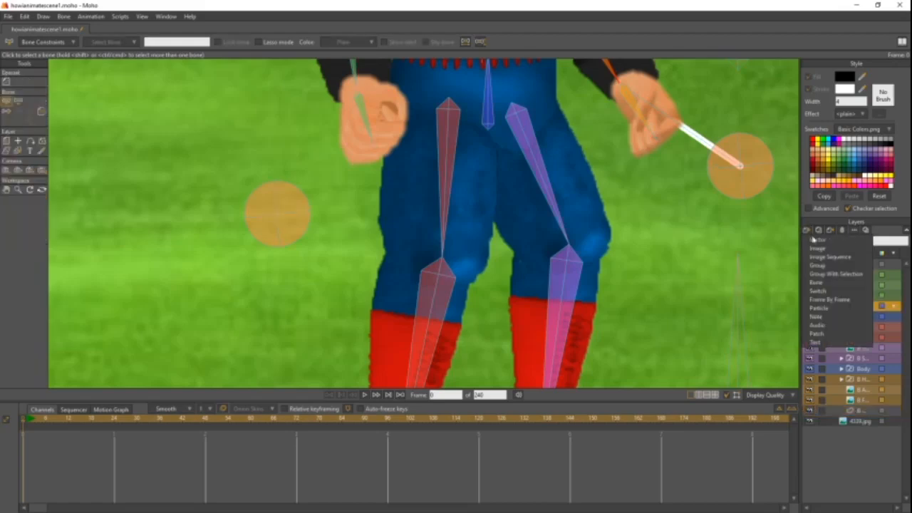
{"action": "left_click", "coordinate": [817, 242]}
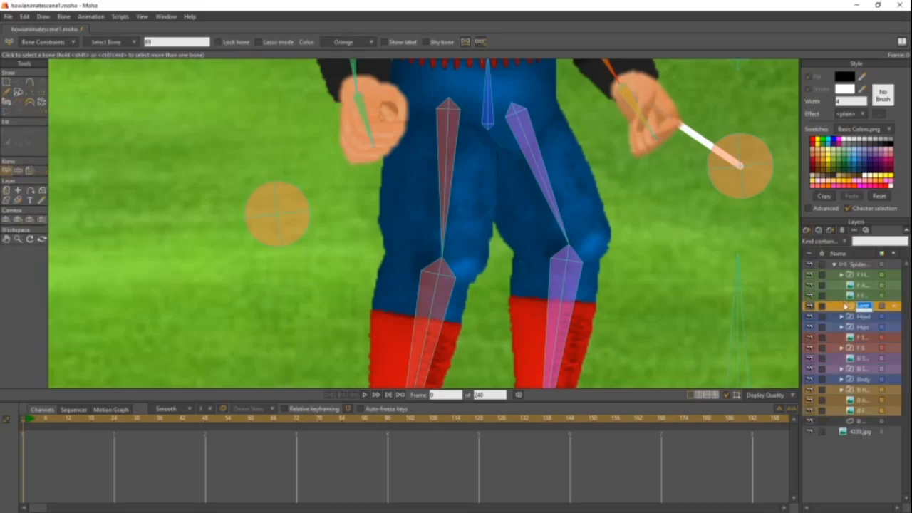
{"action": "key", "text": "BackSpace"}
{"action": "left_click", "coordinate": [849, 308]}
- Check the B Web layer's name and the front arm layer above F Web, ending on the F Web layer
{"action": "left_click", "coordinate": [859, 422]}
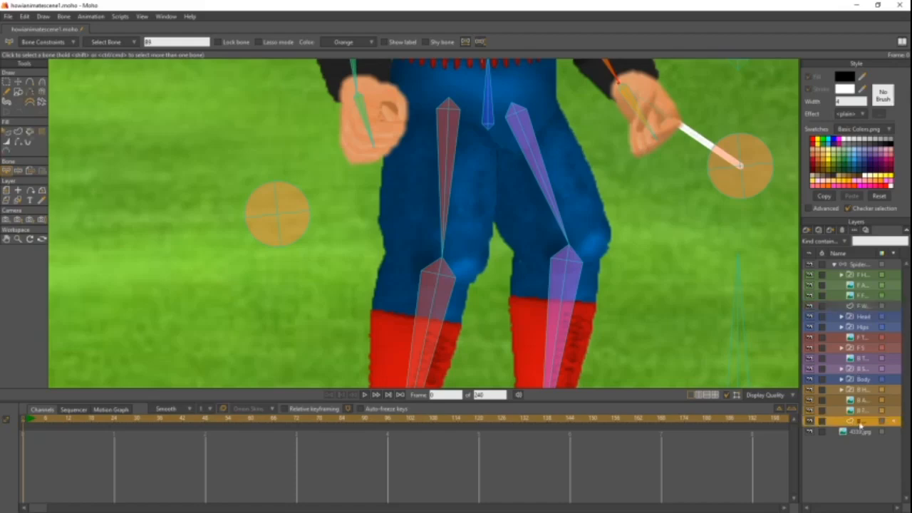
{"action": "double_click", "coordinate": [860, 422]}
{"action": "left_click", "coordinate": [850, 421]}
{"action": "left_click", "coordinate": [863, 305]}
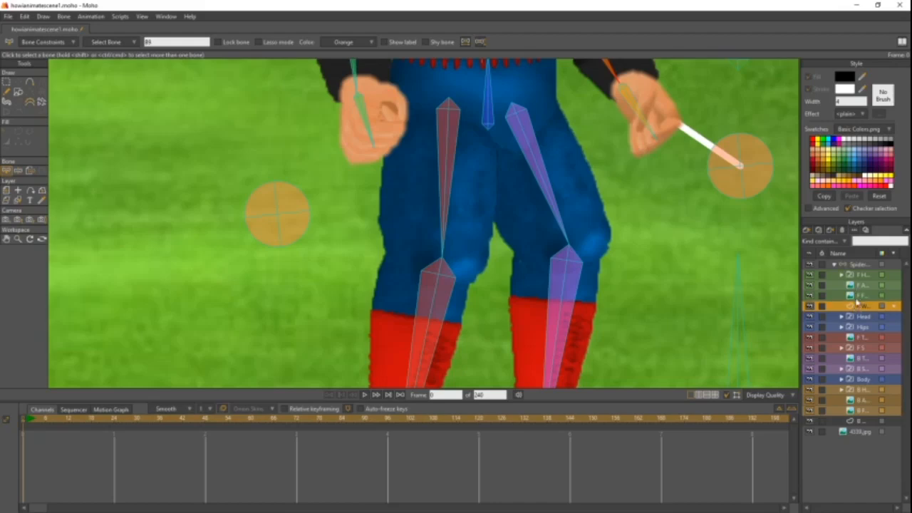
{"action": "left_click", "coordinate": [859, 296]}
{"action": "left_click", "coordinate": [859, 296]}
{"action": "left_click", "coordinate": [849, 297]}
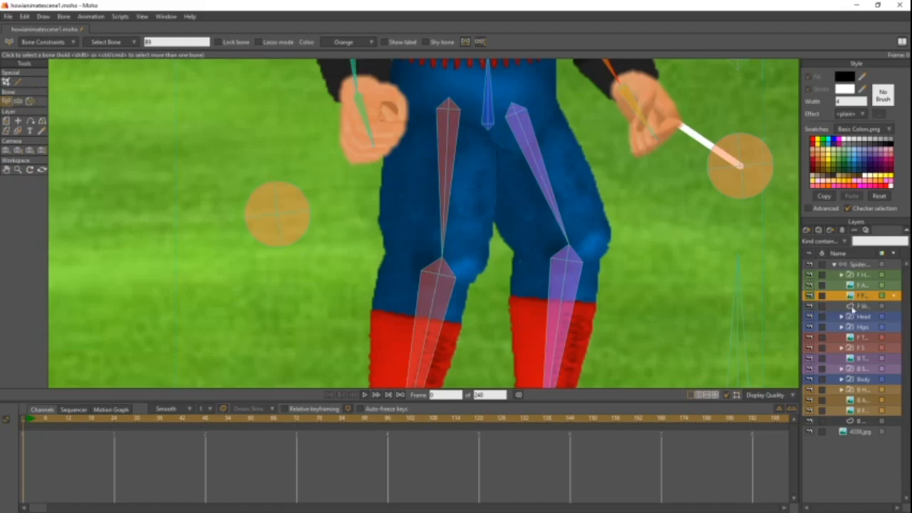
{"action": "left_click", "coordinate": [853, 306]}
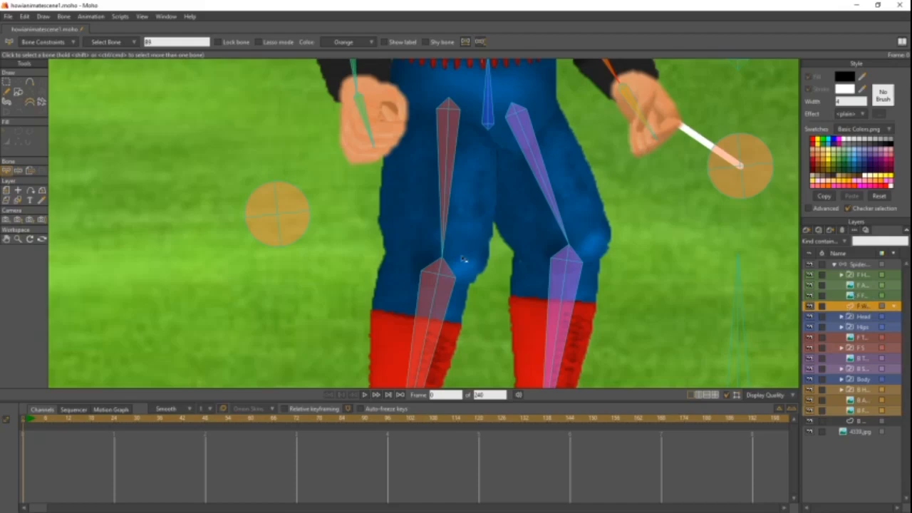
- Draw a straight web line from the centre of the front pin bone to the front wrist with the Add Point tool
{"action": "left_click", "coordinate": [28, 82]}
{"action": "scroll", "coordinate": [227, 187], "scroll_direction": "down", "scroll_amount": 2}
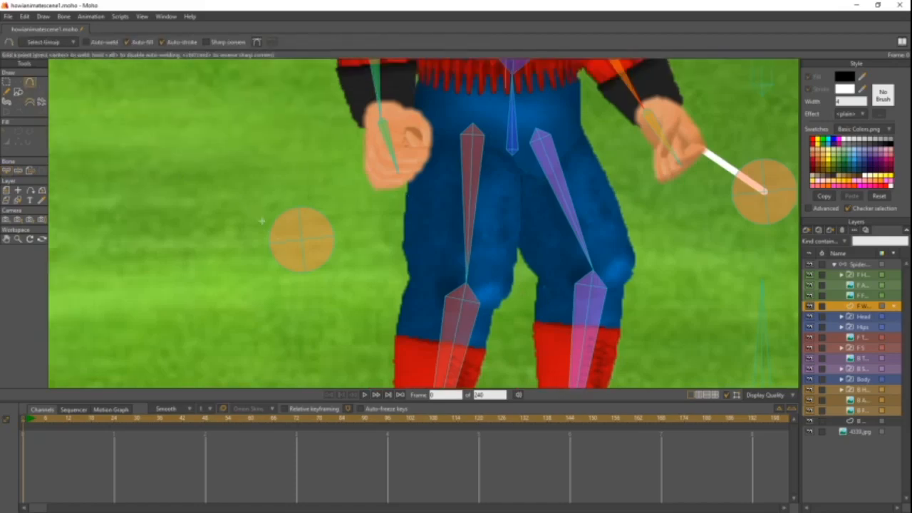
{"action": "scroll", "coordinate": [275, 194], "scroll_direction": "up", "scroll_amount": 2}
{"action": "scroll", "coordinate": [297, 220], "scroll_direction": "up", "scroll_amount": 2}
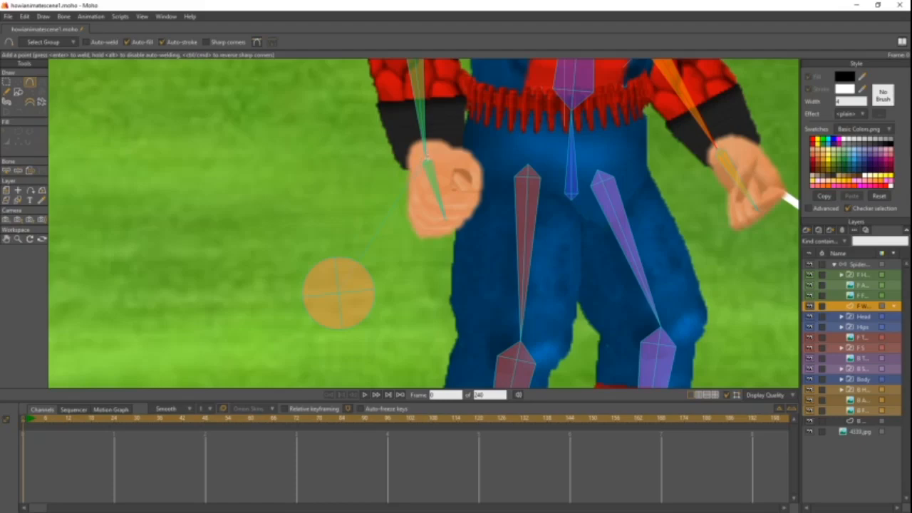
{"action": "left_click", "coordinate": [417, 154]}
- Create a shape from the front web line's edge so it gets a white stroke of width 4
{"action": "left_click", "coordinate": [17, 132]}
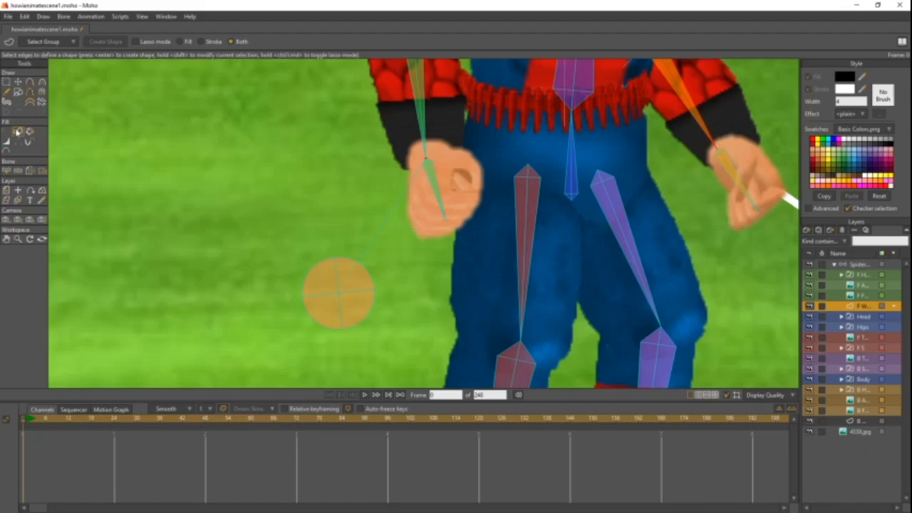
{"action": "left_click", "coordinate": [387, 221]}
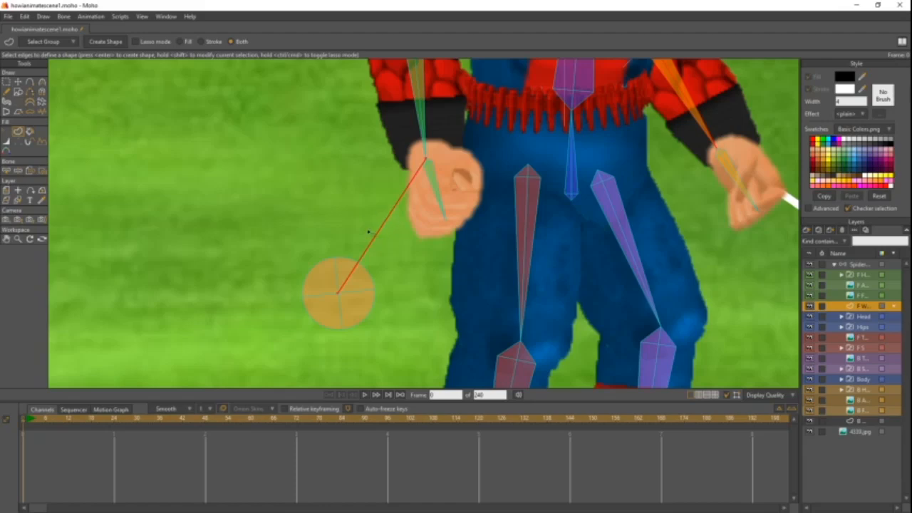
{"action": "left_click", "coordinate": [107, 41]}
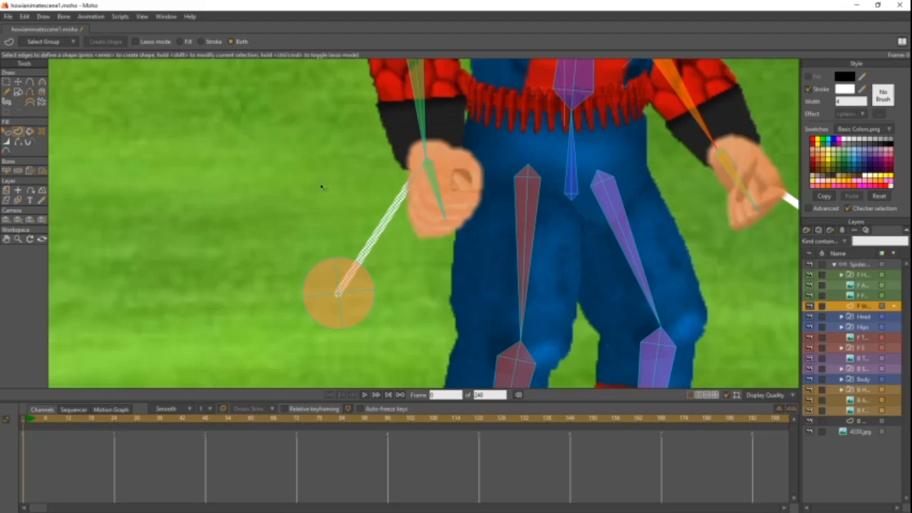
{"action": "scroll", "coordinate": [322, 188], "scroll_direction": "down", "scroll_amount": 5}
{"action": "left_click_drag", "start_coordinate": [407, 222], "coordinate": [293, 248]}
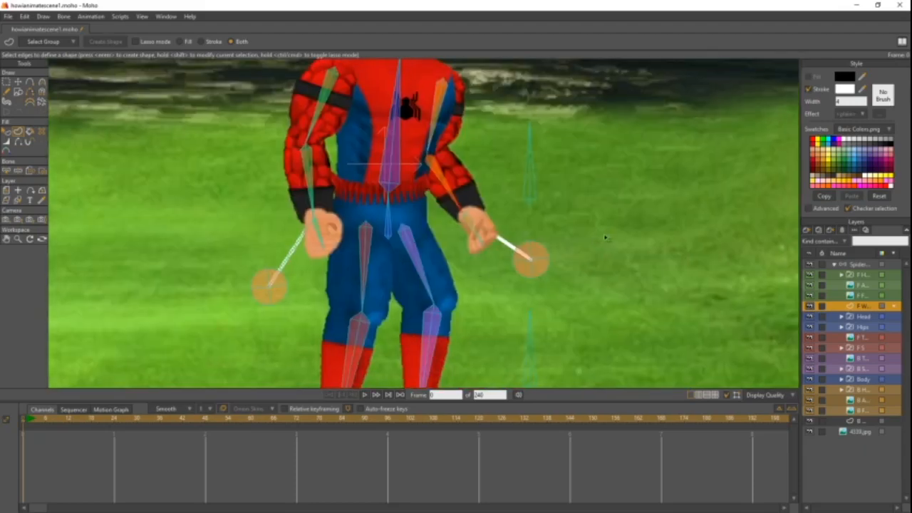
{"action": "scroll", "coordinate": [273, 202], "scroll_direction": "up", "scroll_amount": 3}
{"action": "left_click_drag", "start_coordinate": [274, 201], "coordinate": [457, 122]}
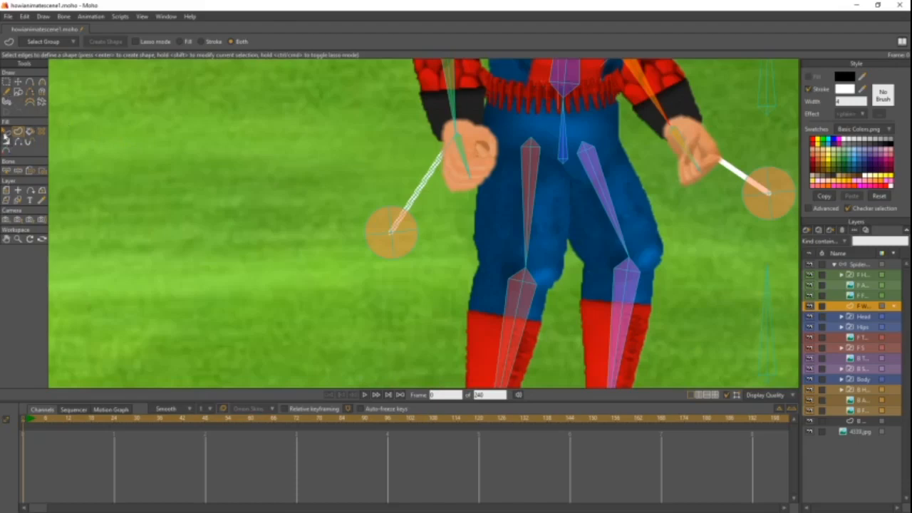
- Select F Web Bone on the Spider-Man bone layer and return to the F Web layer
{"action": "left_click", "coordinate": [6, 133]}
{"action": "left_click", "coordinate": [6, 81]}
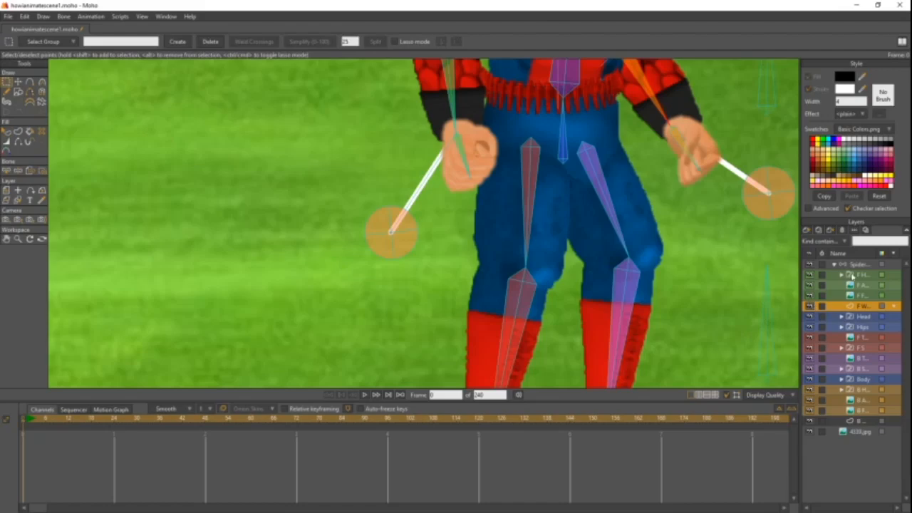
{"action": "left_click", "coordinate": [858, 267]}
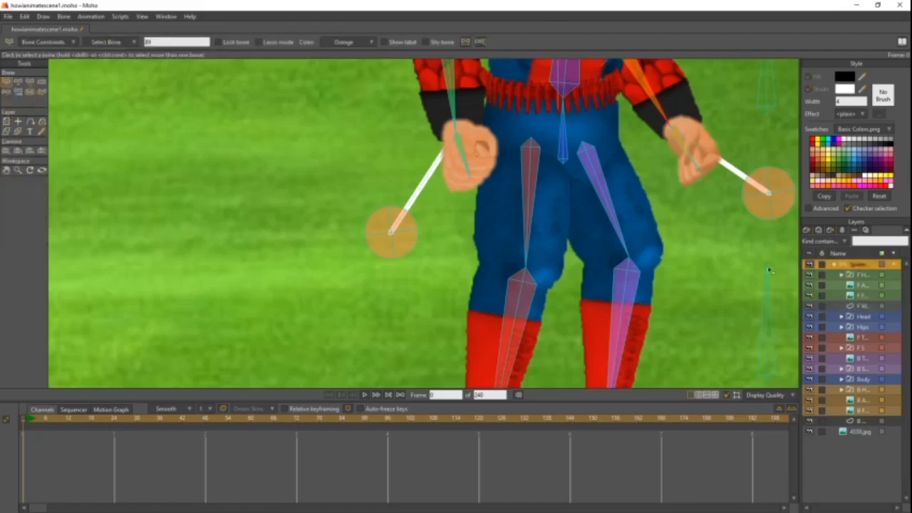
{"action": "scroll", "coordinate": [433, 255], "scroll_direction": "up", "scroll_amount": 4}
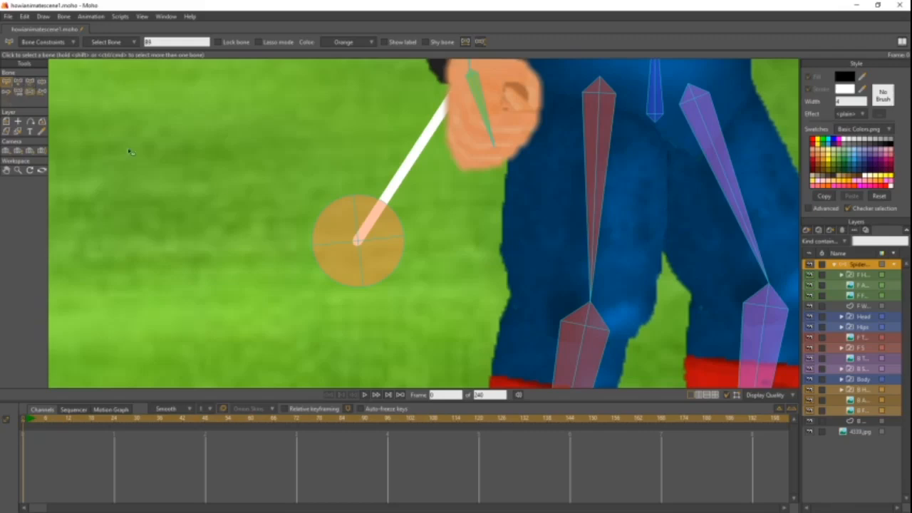
{"action": "left_click", "coordinate": [360, 244]}
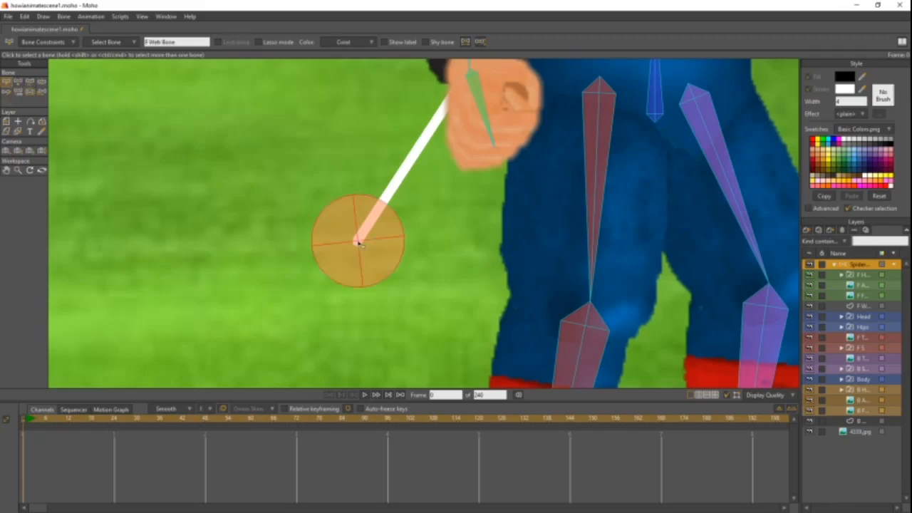
{"action": "left_click", "coordinate": [322, 196]}
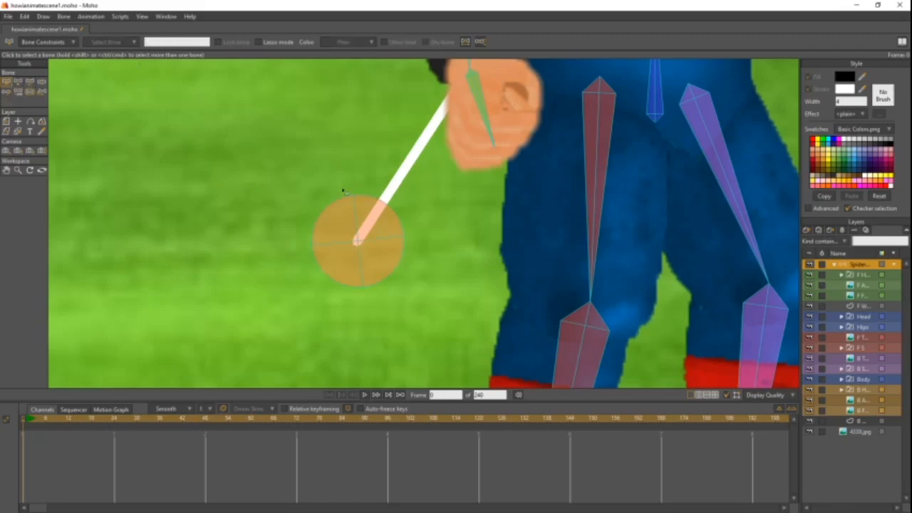
{"action": "left_click", "coordinate": [358, 242]}
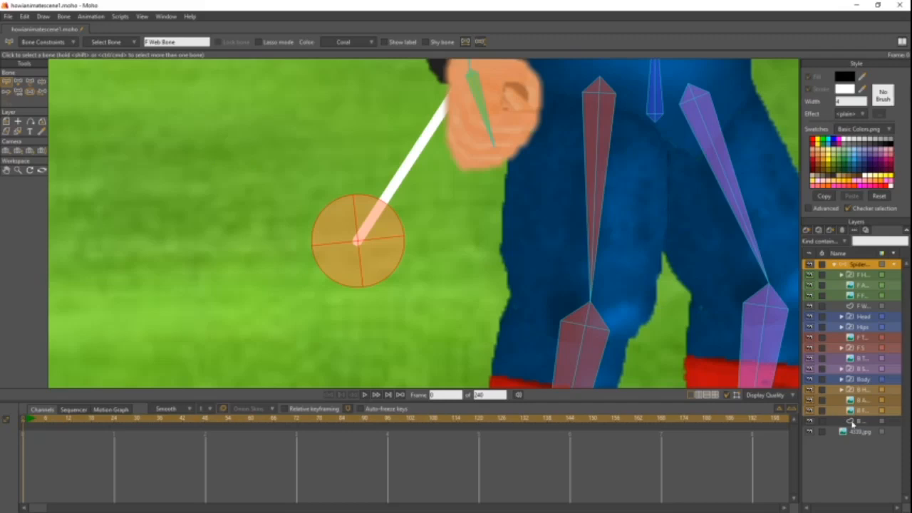
{"action": "left_click", "coordinate": [859, 305]}
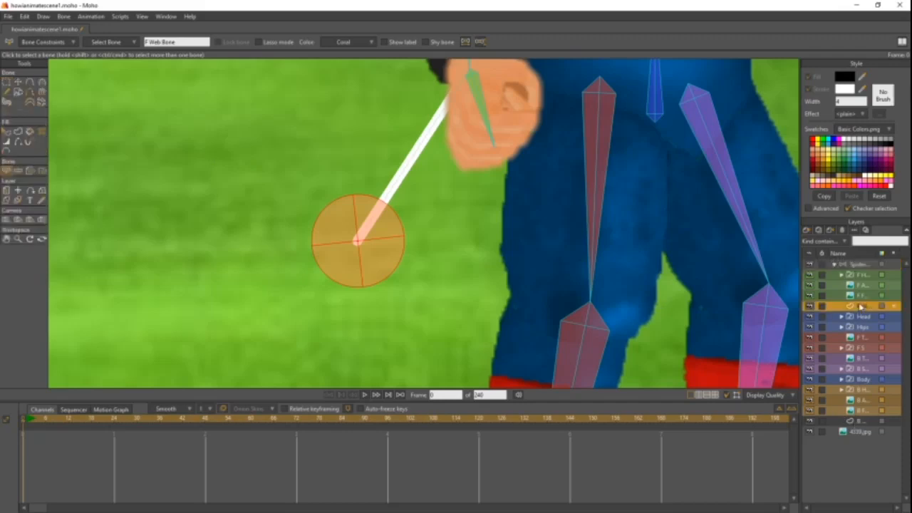
- Bind the front web line's outer end point to F Web Bone with the Bind Points tool
{"action": "left_click", "coordinate": [42, 171]}
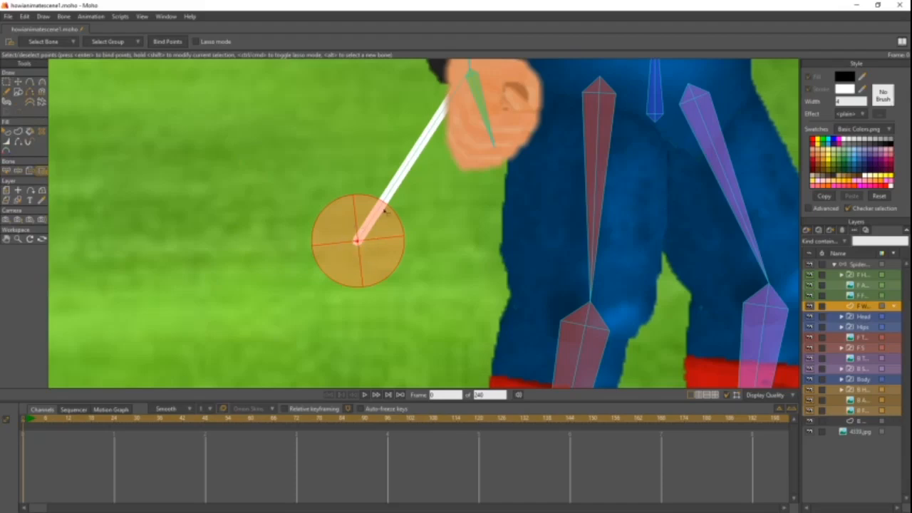
{"action": "left_click_drag", "start_coordinate": [384, 210], "coordinate": [314, 293]}
{"action": "left_click_drag", "start_coordinate": [320, 227], "coordinate": [297, 263]}
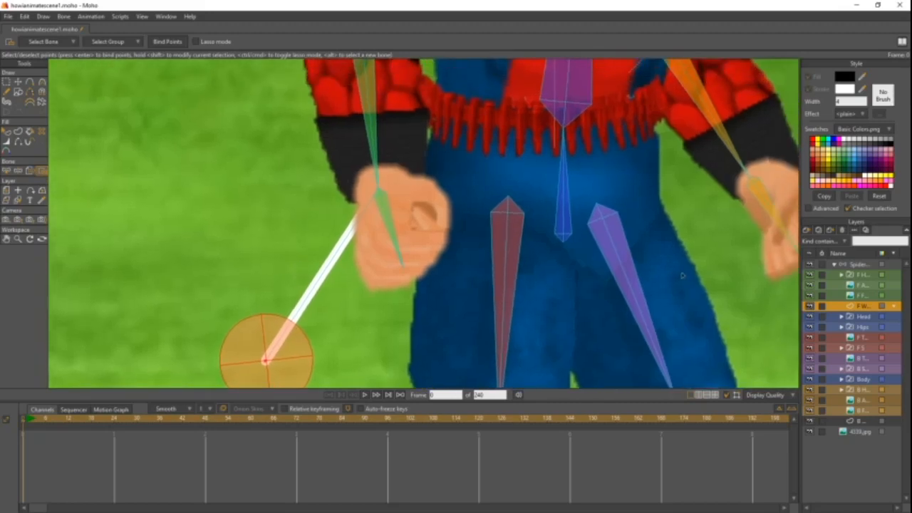
- Select the front hand's bone B7 on the bone layer and go back to the F Web layer
{"action": "left_click", "coordinate": [862, 265]}
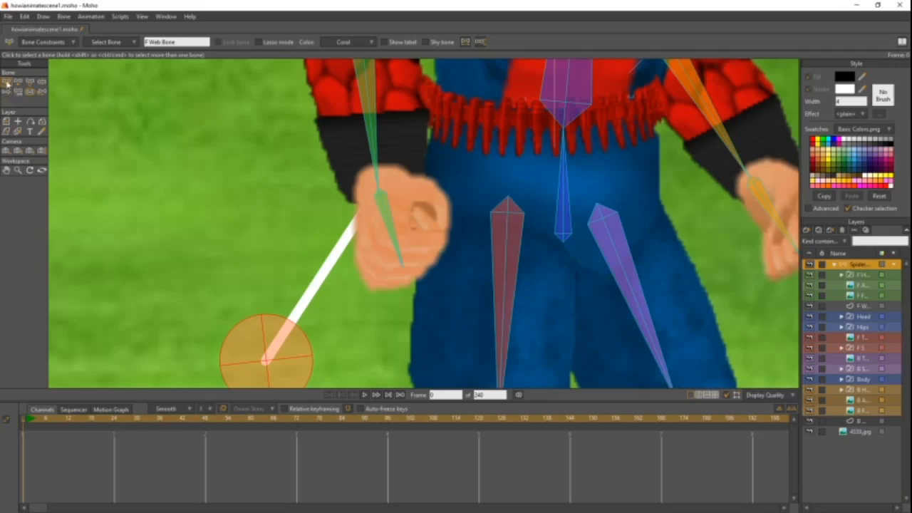
{"action": "left_click", "coordinate": [388, 220]}
{"action": "scroll", "coordinate": [278, 175], "scroll_direction": "down", "scroll_amount": 1}
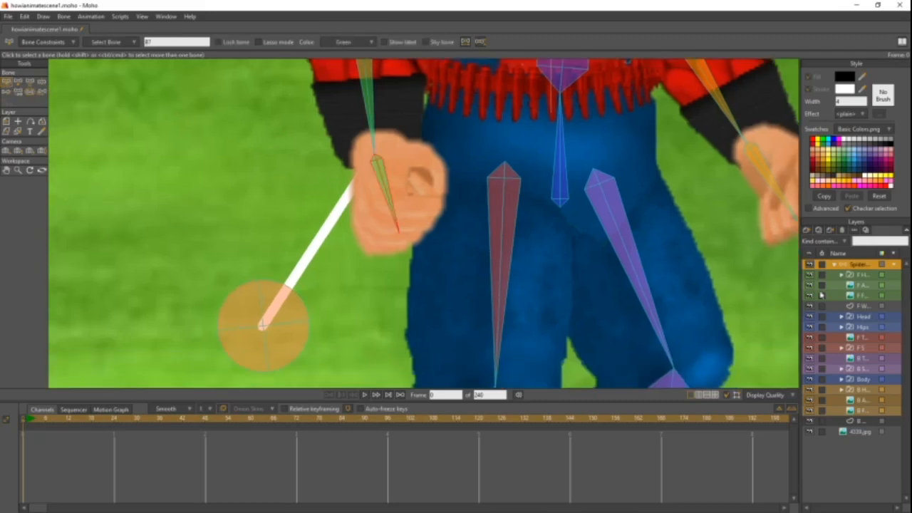
{"action": "left_click", "coordinate": [858, 306]}
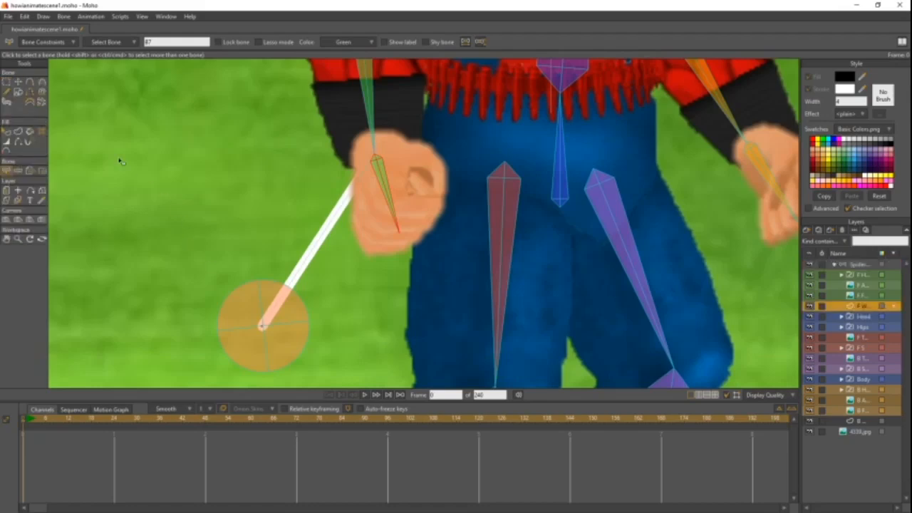
- Bind the front web line's inner end point at the wrist to the front hand bone B7
{"action": "left_click", "coordinate": [43, 172]}
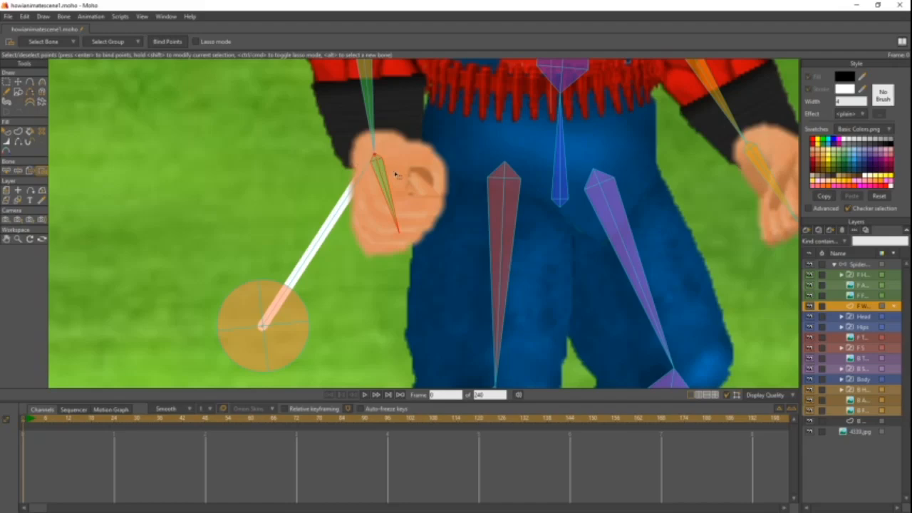
{"action": "left_click_drag", "start_coordinate": [359, 139], "coordinate": [387, 162]}
{"action": "scroll", "coordinate": [378, 161], "scroll_direction": "up", "scroll_amount": 3}
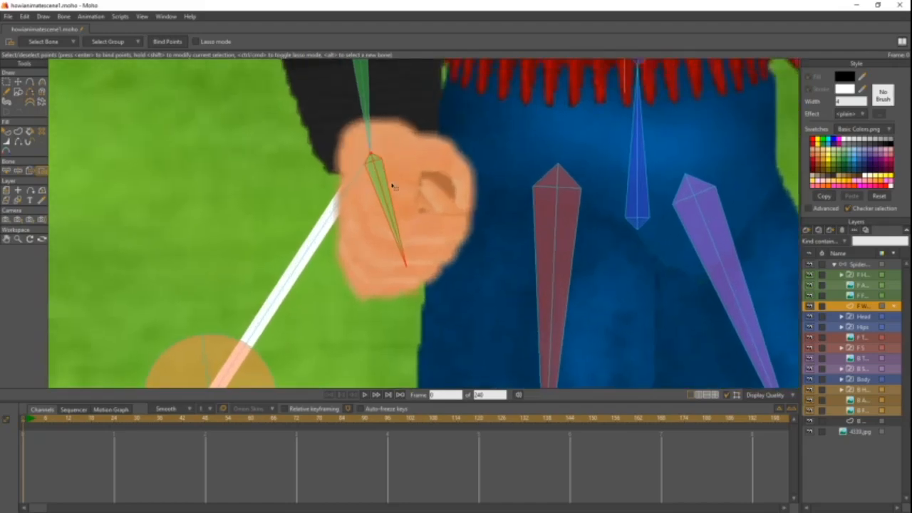
{"action": "scroll", "coordinate": [393, 187], "scroll_direction": "down", "scroll_amount": 2}
{"action": "left_click", "coordinate": [164, 44]}
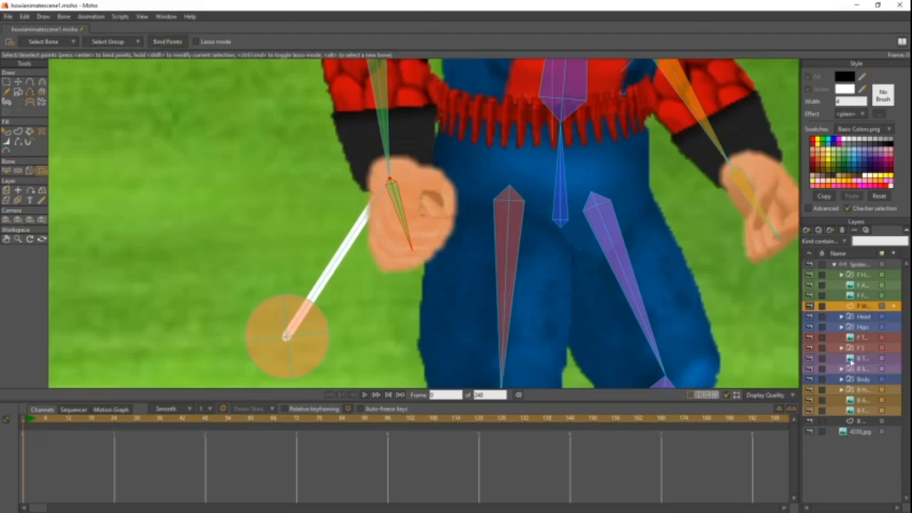
- Deselect B7 on the bone layer, reselect F Web Bone and switch back to the F Web layer
{"action": "left_click", "coordinate": [847, 264]}
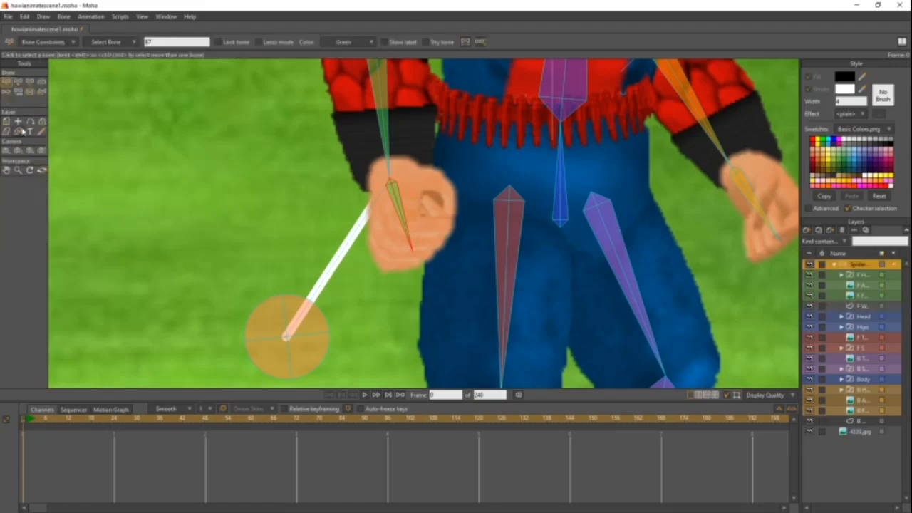
{"action": "left_click", "coordinate": [190, 163]}
{"action": "left_click_drag", "start_coordinate": [255, 190], "coordinate": [291, 134]}
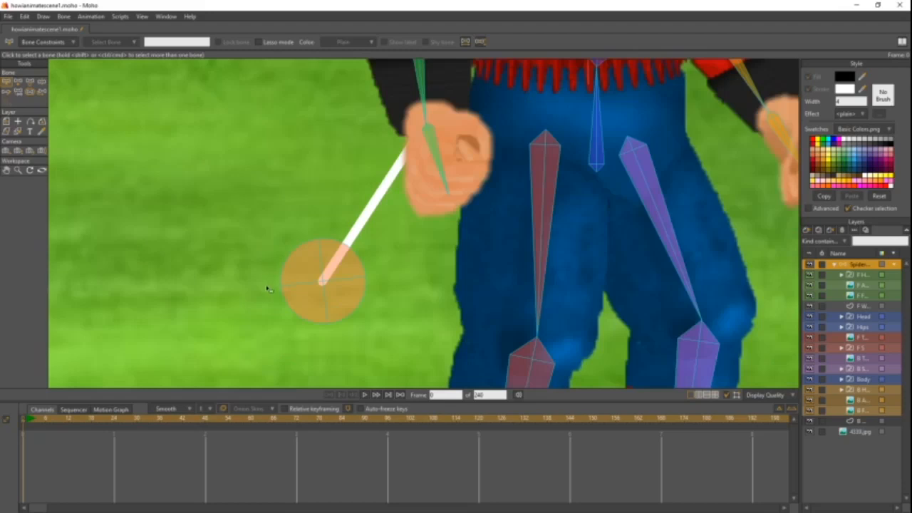
{"action": "left_click", "coordinate": [323, 284]}
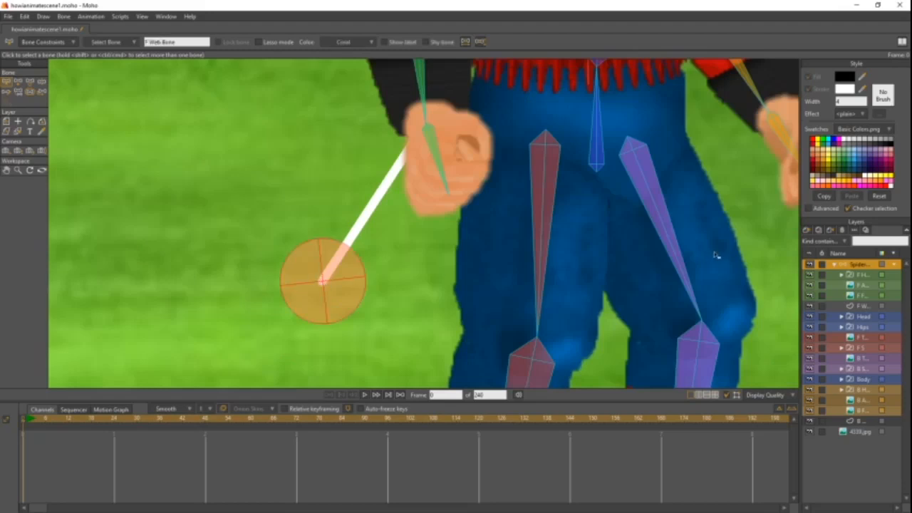
{"action": "left_click", "coordinate": [864, 306]}
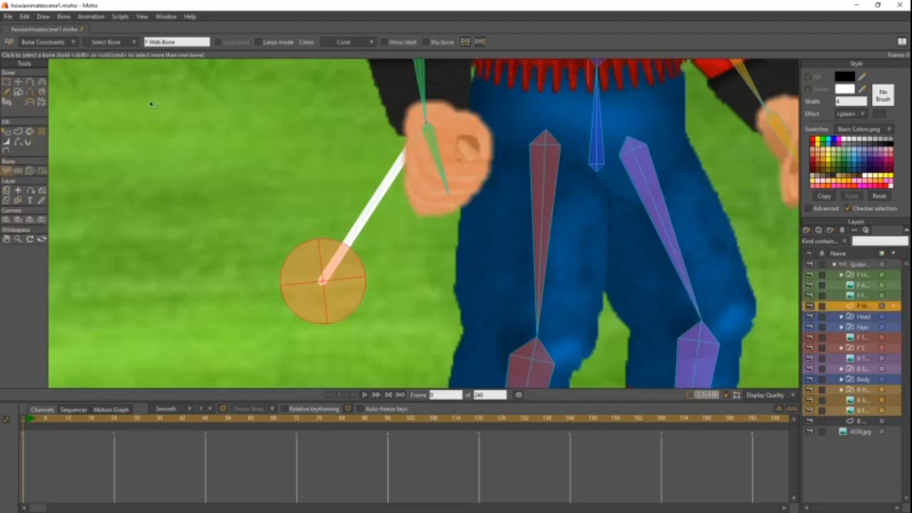
- Bind the front web line's outer end point to F Web Bone with the Bind Points tool
{"action": "left_click", "coordinate": [43, 172]}
{"action": "left_click_drag", "start_coordinate": [282, 245], "coordinate": [356, 309]}
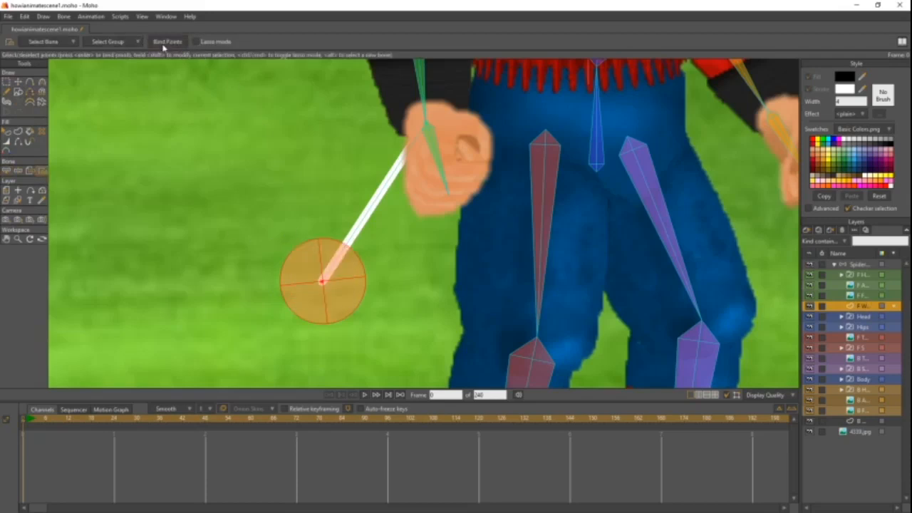
{"action": "scroll", "coordinate": [297, 240], "scroll_direction": "up", "scroll_amount": 1}
{"action": "scroll", "coordinate": [297, 239], "scroll_direction": "down", "scroll_amount": 5}
{"action": "left_click_drag", "start_coordinate": [658, 257], "coordinate": [587, 269]}
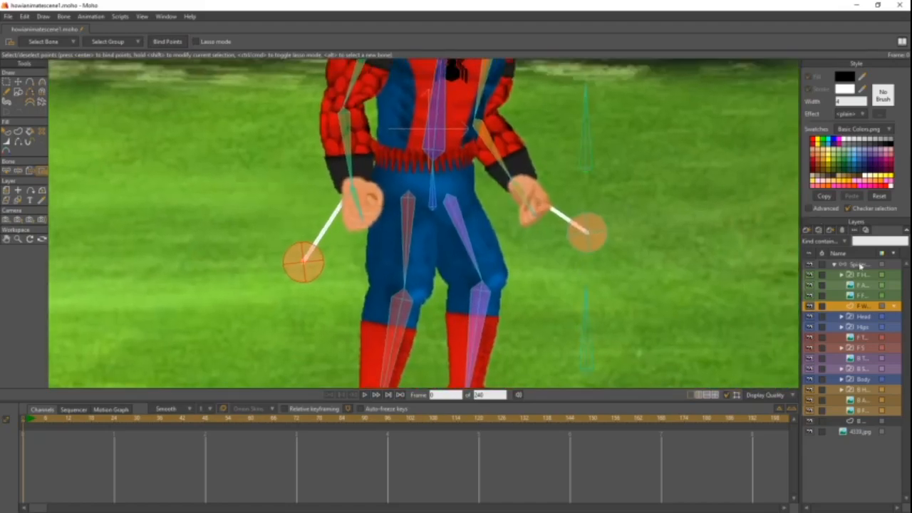
- Test the front web's binding by moving the front arm on the Spider-Man bone layer with Manipulate Bones
{"action": "left_click", "coordinate": [860, 265]}
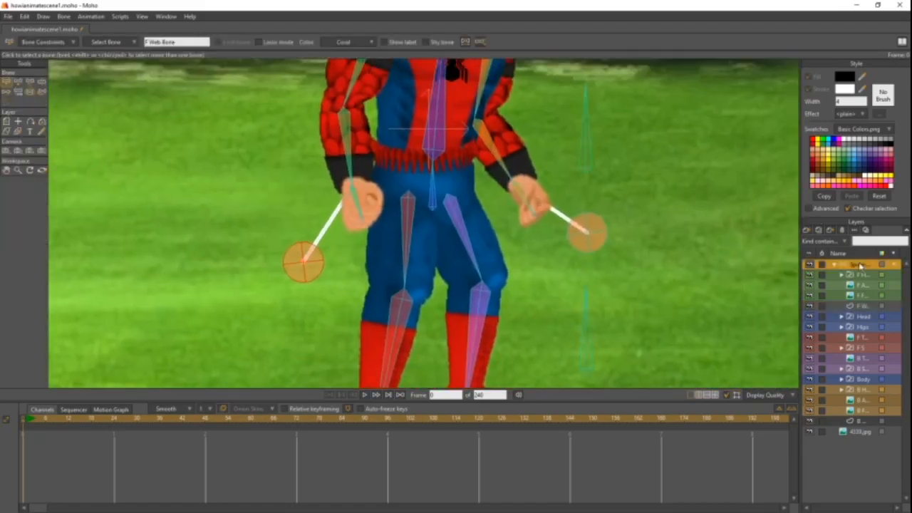
{"action": "left_click", "coordinate": [41, 82]}
{"action": "left_click_drag", "start_coordinate": [161, 88], "coordinate": [179, 122]}
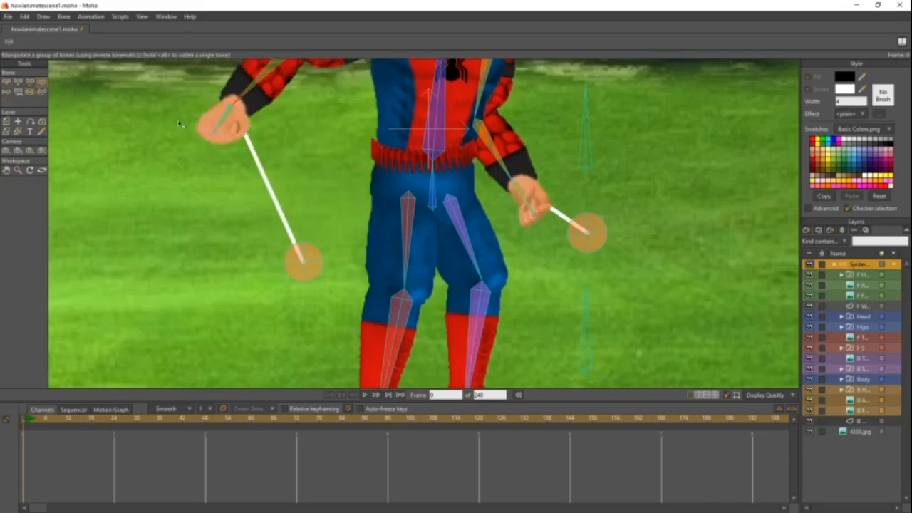
{"action": "scroll", "coordinate": [346, 167], "scroll_direction": "down", "scroll_amount": 2}
{"action": "scroll", "coordinate": [346, 174], "scroll_direction": "up", "scroll_amount": 4}
{"action": "left_click_drag", "start_coordinate": [346, 186], "coordinate": [342, 260]}
- Test both webs by moving the back arm and both web pin bones, and finish with the Select Bone tool
{"action": "scroll", "coordinate": [310, 213], "scroll_direction": "up", "scroll_amount": 2}
{"action": "scroll", "coordinate": [311, 212], "scroll_direction": "down", "scroll_amount": 4}
{"action": "left_click_drag", "start_coordinate": [477, 232], "coordinate": [570, 139]}
{"action": "left_click_drag", "start_coordinate": [419, 265], "coordinate": [428, 244]}
{"action": "left_click_drag", "start_coordinate": [362, 264], "coordinate": [118, 156]}
{"action": "left_click_drag", "start_coordinate": [545, 246], "coordinate": [689, 162]}
{"action": "left_click_drag", "start_coordinate": [118, 158], "coordinate": [277, 244]}
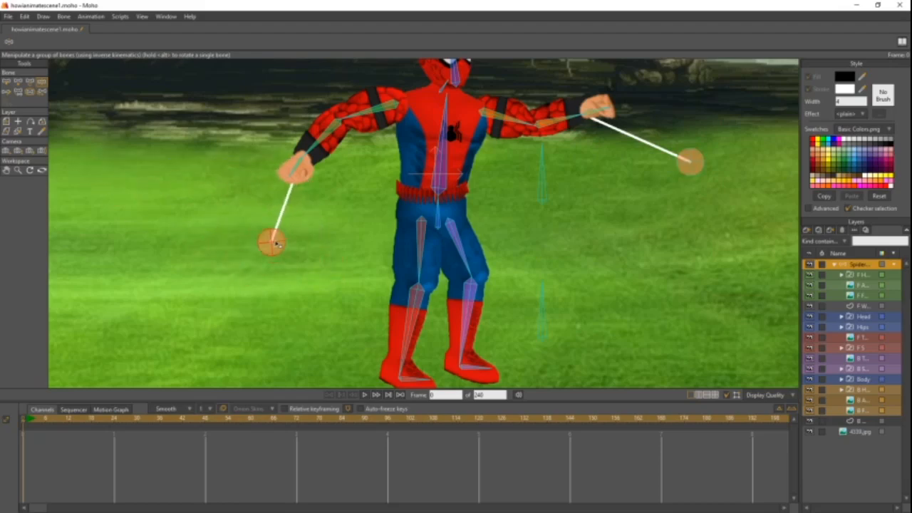
{"action": "left_click", "coordinate": [6, 83]}
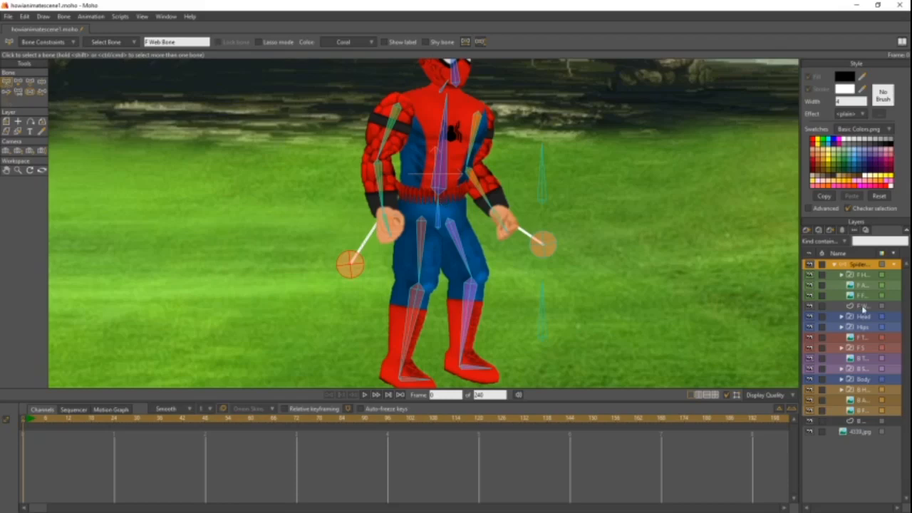
- Create a group layer for the front web and move the F Web layer into it
{"action": "left_click", "coordinate": [863, 306]}
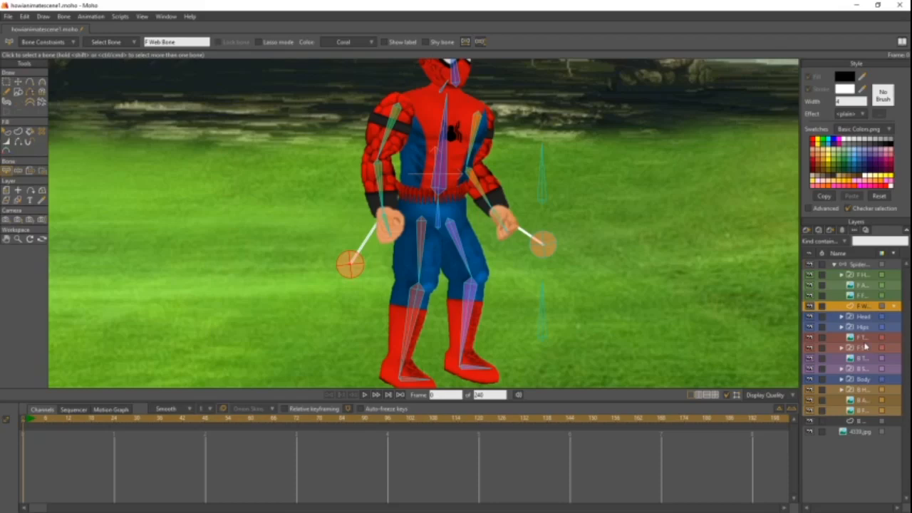
{"action": "left_click", "coordinate": [807, 231]}
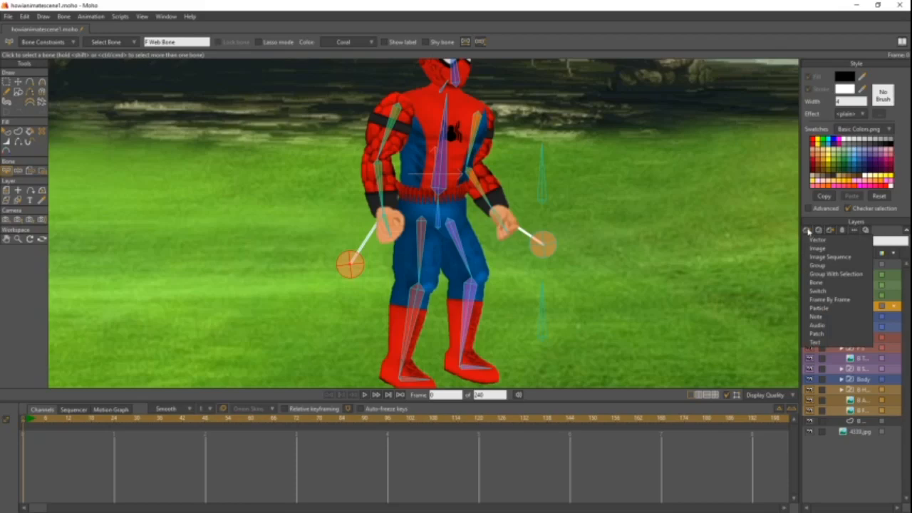
{"action": "left_click", "coordinate": [826, 266]}
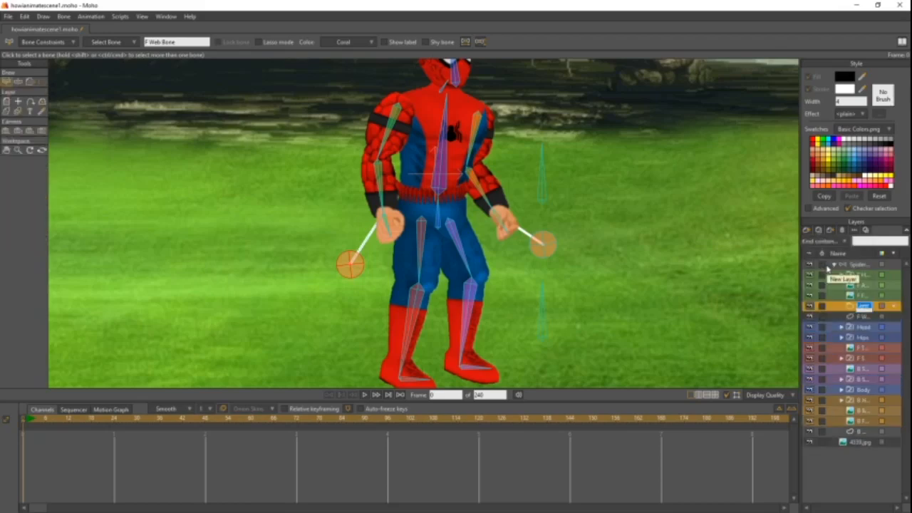
{"action": "type", "text": "F"}
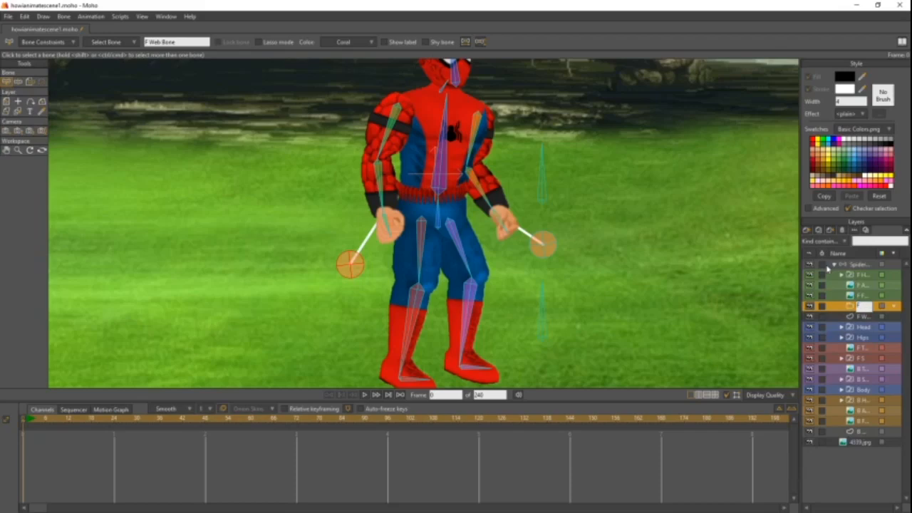
{"action": "key", "text": "Return"}
{"action": "left_click_drag", "start_coordinate": [857, 319], "coordinate": [857, 308]}
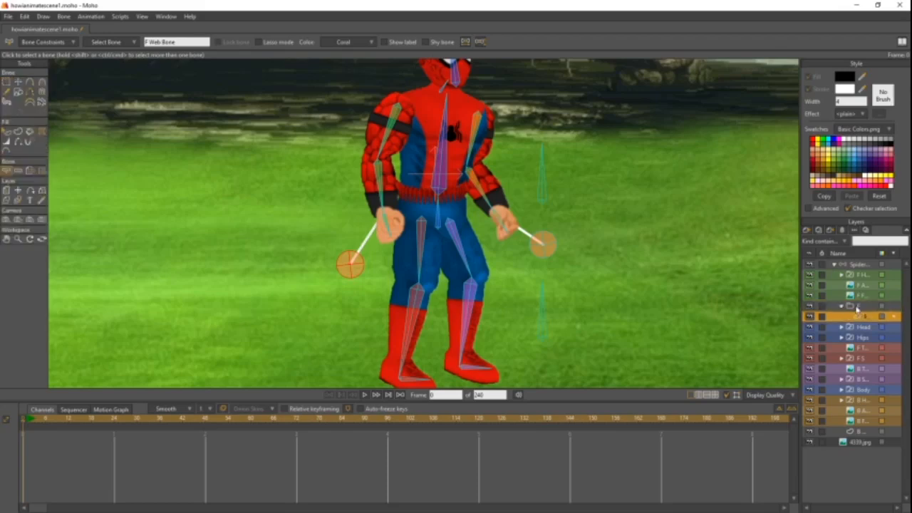
- Create a group layer named B Web Group above the B Web layer and move B Web into it
{"action": "left_click", "coordinate": [859, 432]}
{"action": "left_click", "coordinate": [807, 230]}
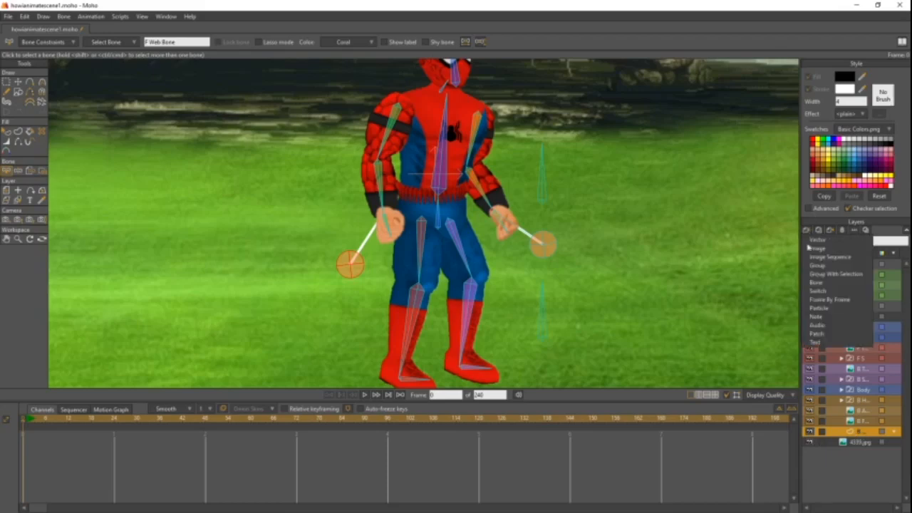
{"action": "left_click", "coordinate": [817, 267]}
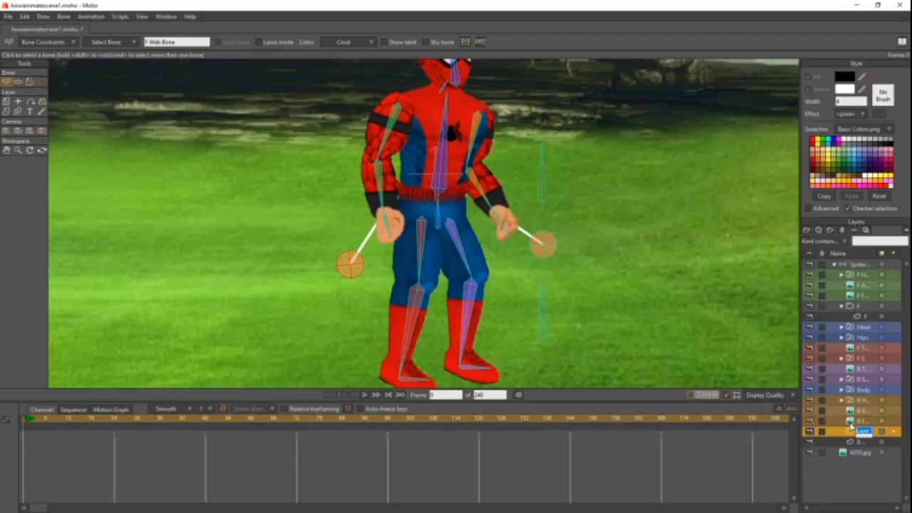
{"action": "type", "text": "B W"}
{"action": "type", "text": "eb"}
{"action": "type", "text": " Grou"}
{"action": "type", "text": "p"}
{"action": "key", "text": "Return"}
{"action": "left_click", "coordinate": [856, 442]}
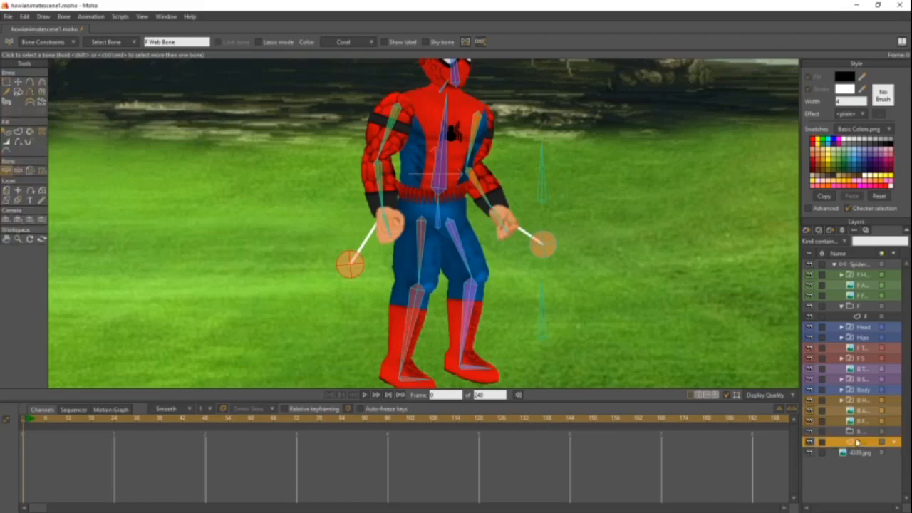
{"action": "left_click_drag", "start_coordinate": [857, 436], "coordinate": [857, 435]}
- Add an empty vector layer named Off above F Web inside the front web group
{"action": "left_click_drag", "start_coordinate": [858, 436], "coordinate": [867, 318]}
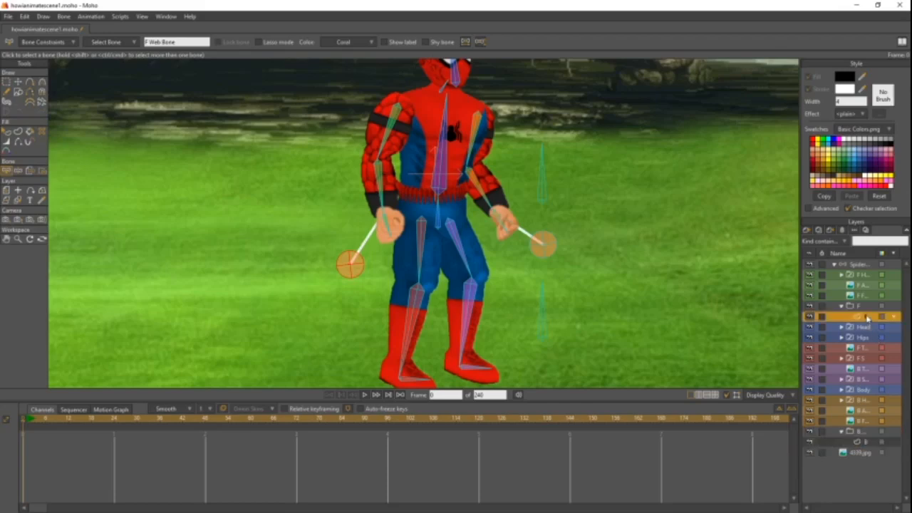
{"action": "left_click", "coordinate": [807, 230]}
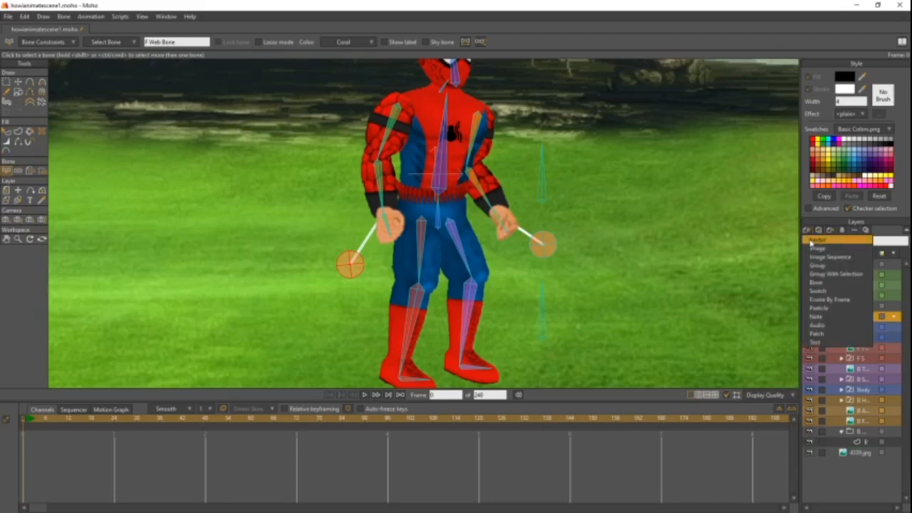
{"action": "left_click", "coordinate": [810, 242]}
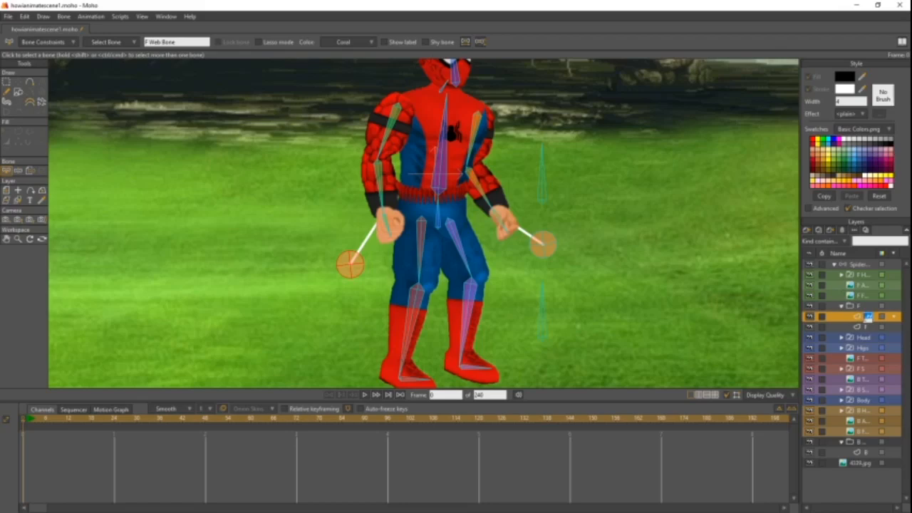
{"action": "type", "text": "F W"}
{"action": "key", "text": "Return"}
- Add an empty vector layer named Off above B Web inside the B Web Group
{"action": "left_click", "coordinate": [857, 453]}
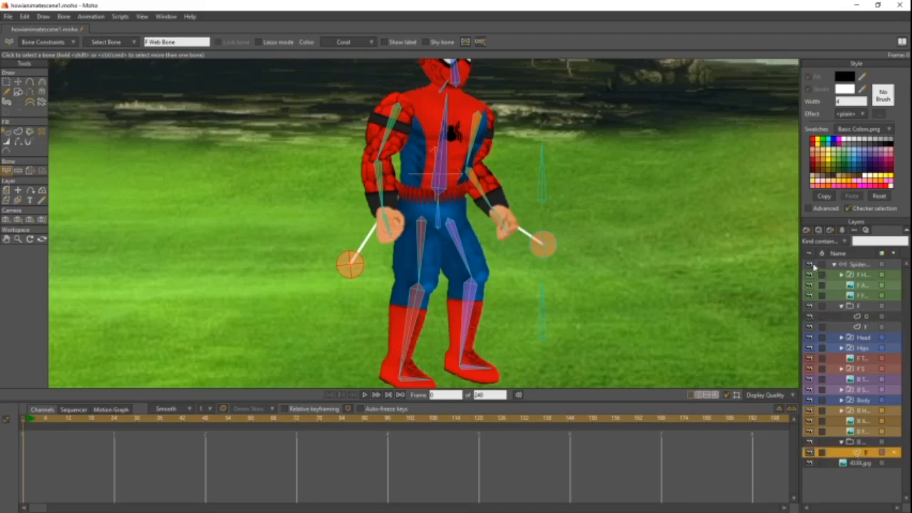
{"action": "left_click", "coordinate": [806, 230]}
{"action": "left_click", "coordinate": [814, 240]}
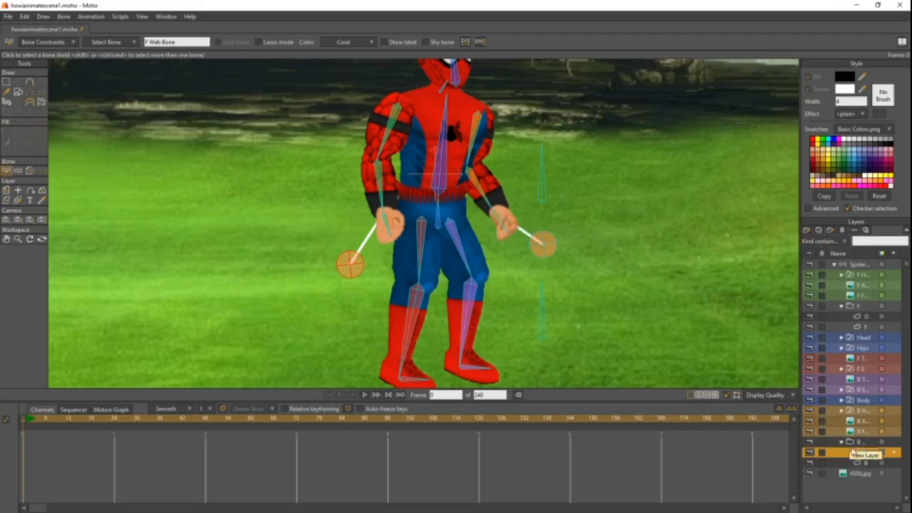
{"action": "left_click", "coordinate": [858, 443]}
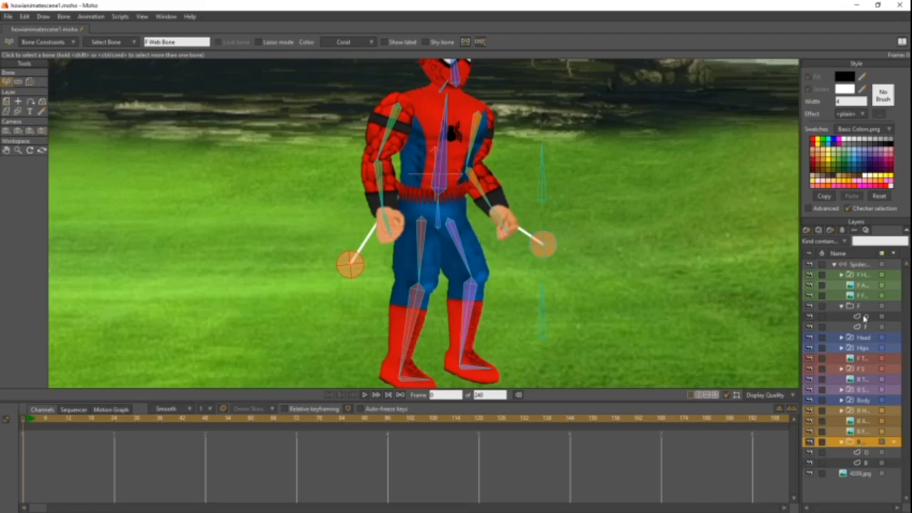
- Convert the front web group and the B Web Group into switch layers
{"action": "left_click", "coordinate": [859, 306]}
{"action": "right_click", "coordinate": [857, 307]}
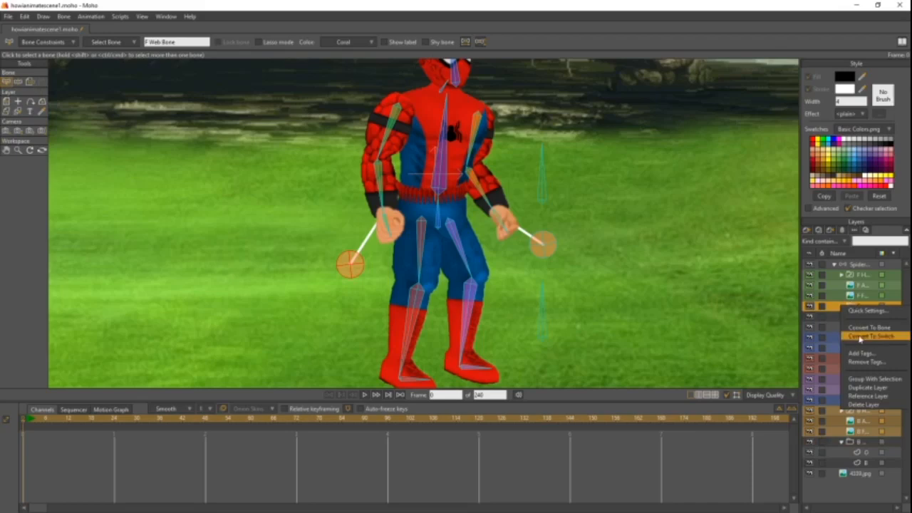
{"action": "left_click", "coordinate": [860, 336]}
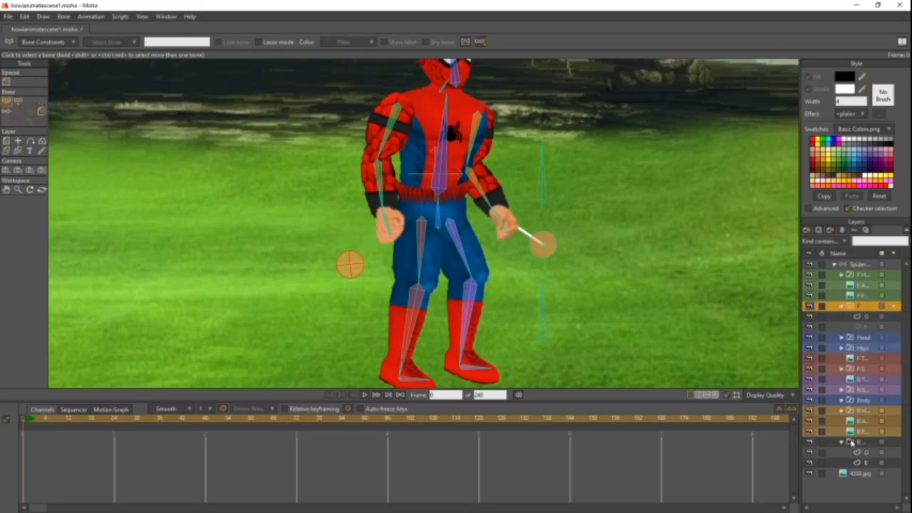
{"action": "left_click", "coordinate": [851, 442]}
{"action": "right_click", "coordinate": [853, 443]}
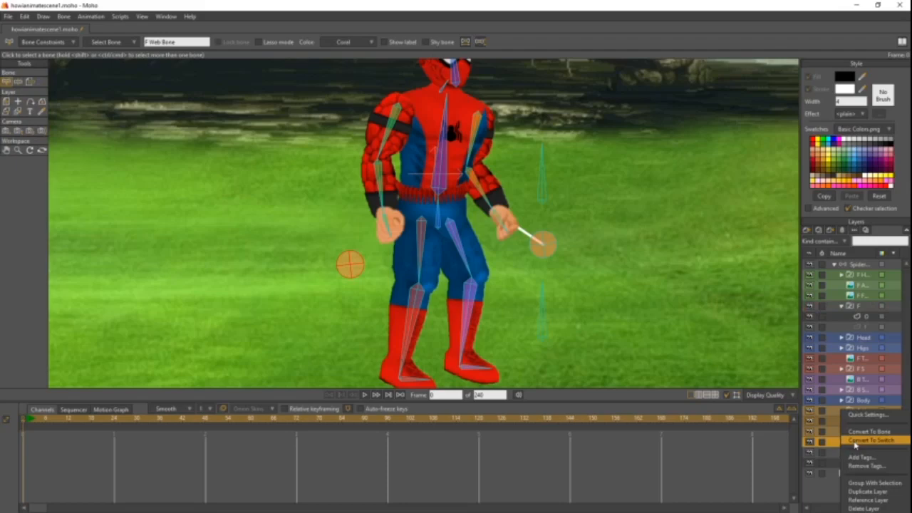
{"action": "left_click", "coordinate": [856, 442]}
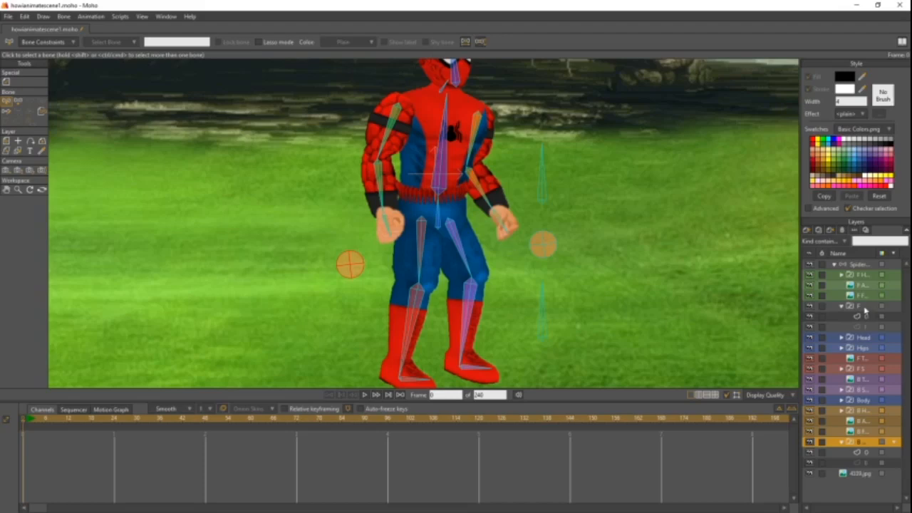
- Set the front web switch to F Web and the back web switch to B Web
{"action": "right_click", "coordinate": [865, 309]}
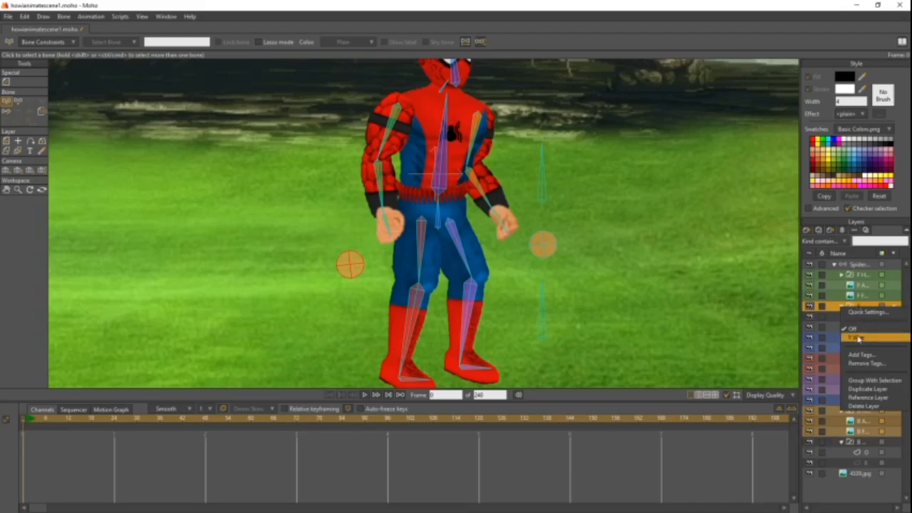
{"action": "left_click", "coordinate": [859, 338]}
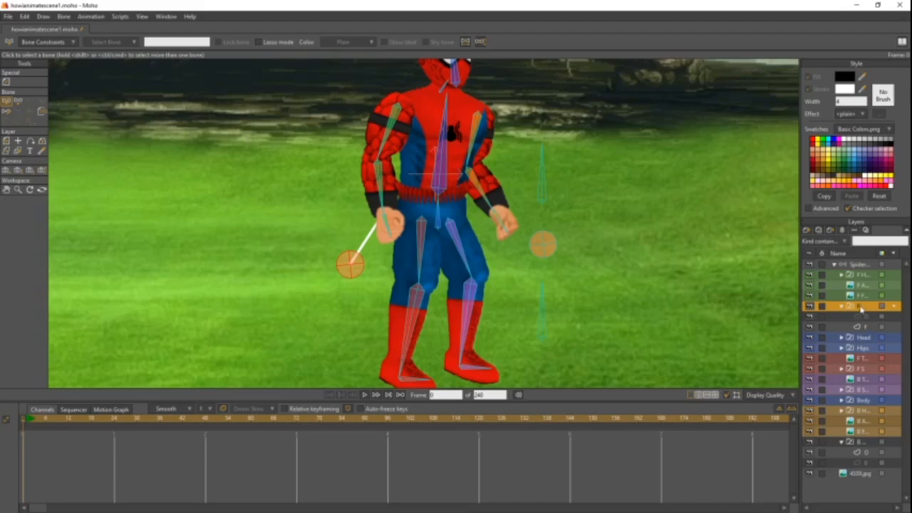
{"action": "left_click", "coordinate": [860, 442]}
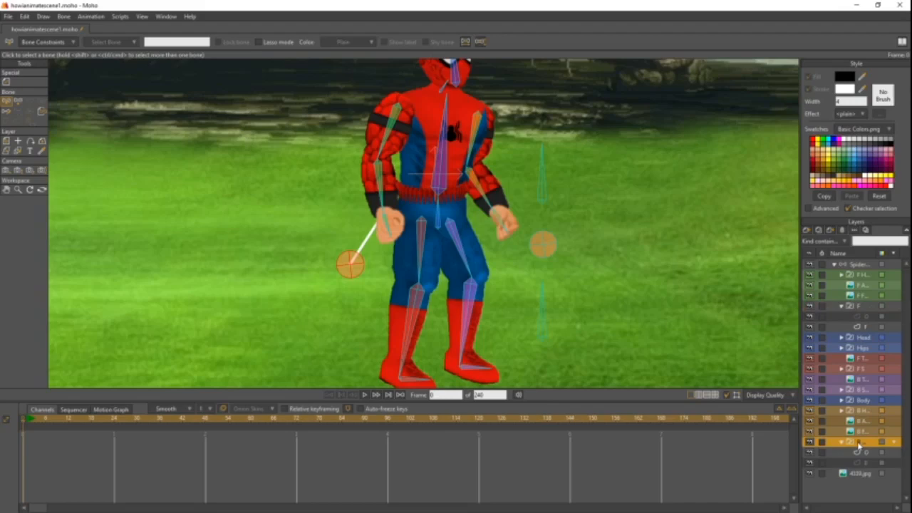
{"action": "right_click", "coordinate": [858, 443]}
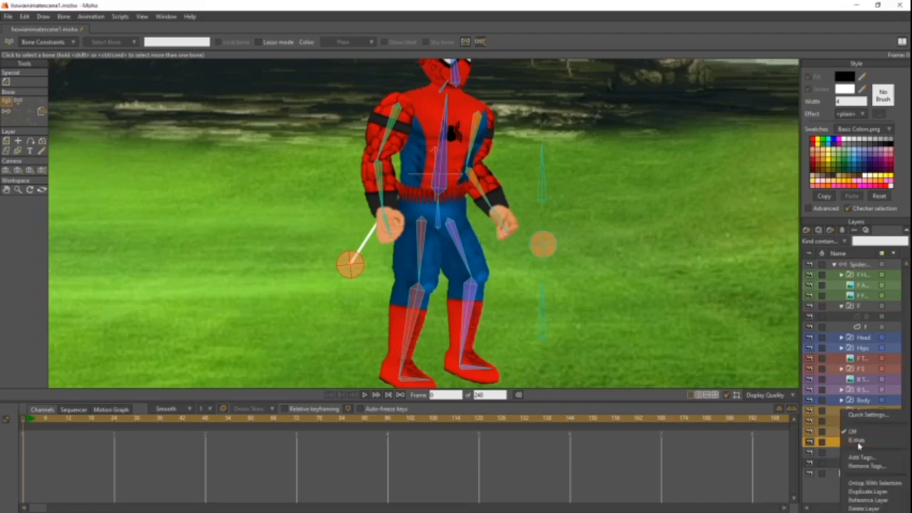
{"action": "left_click", "coordinate": [858, 442]}
- Toggle the back web switch between Off and B Web, ending on Off
{"action": "right_click", "coordinate": [858, 444]}
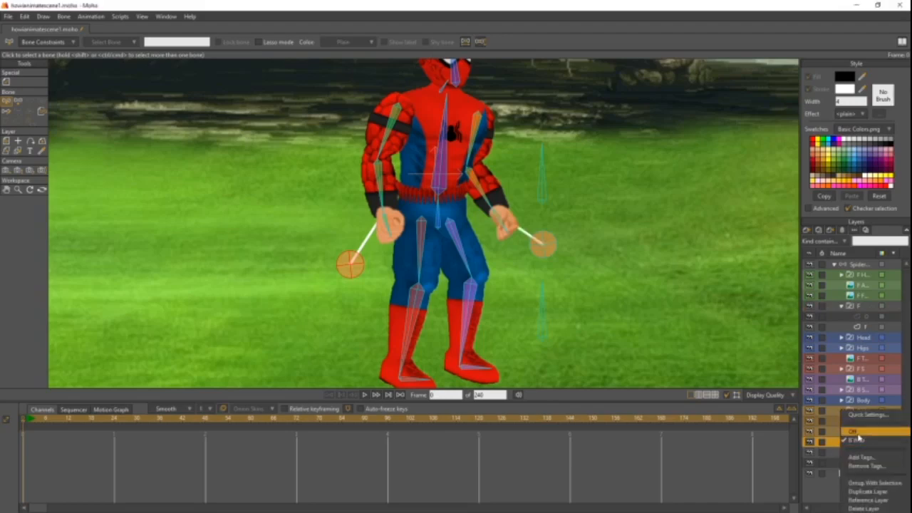
{"action": "left_click", "coordinate": [858, 443]}
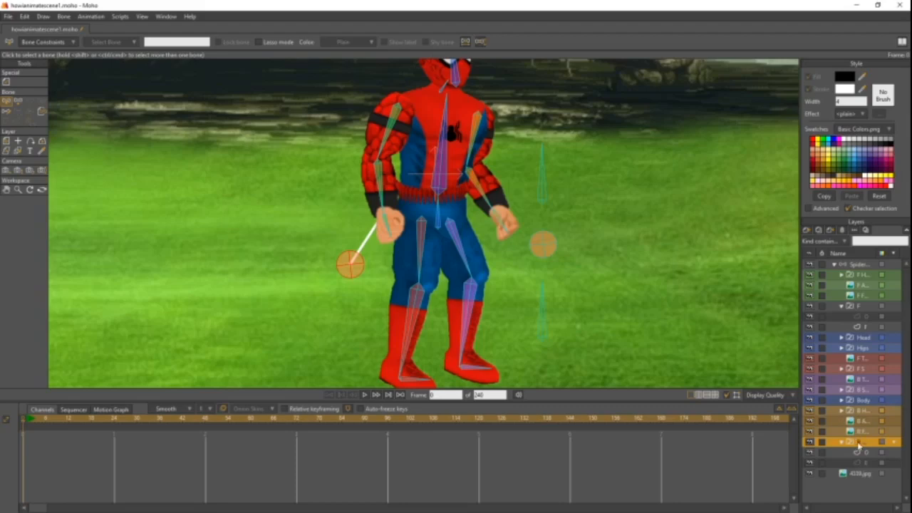
{"action": "right_click", "coordinate": [858, 445]}
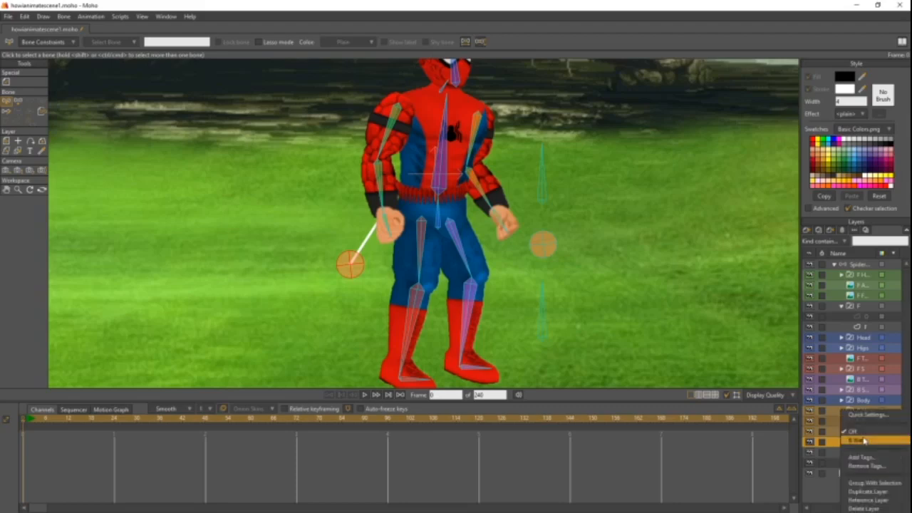
{"action": "left_click", "coordinate": [864, 441]}
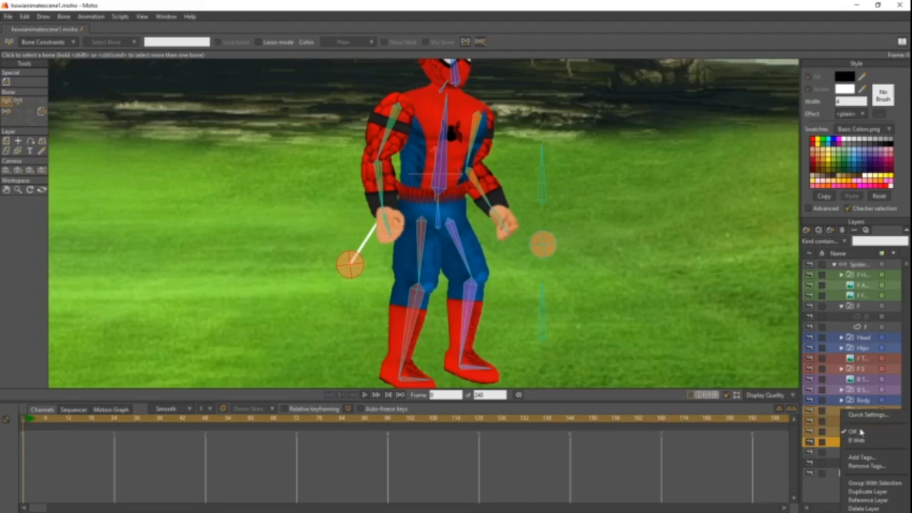
- Set the front web switch to Off and collapse both web groups in the layer list
{"action": "right_click", "coordinate": [859, 295]}
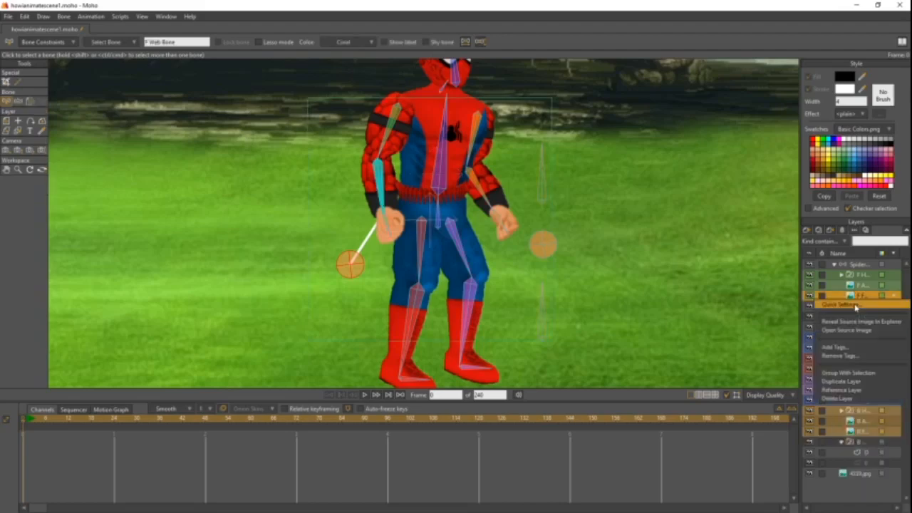
{"action": "left_click", "coordinate": [826, 299]}
{"action": "left_click", "coordinate": [851, 288]}
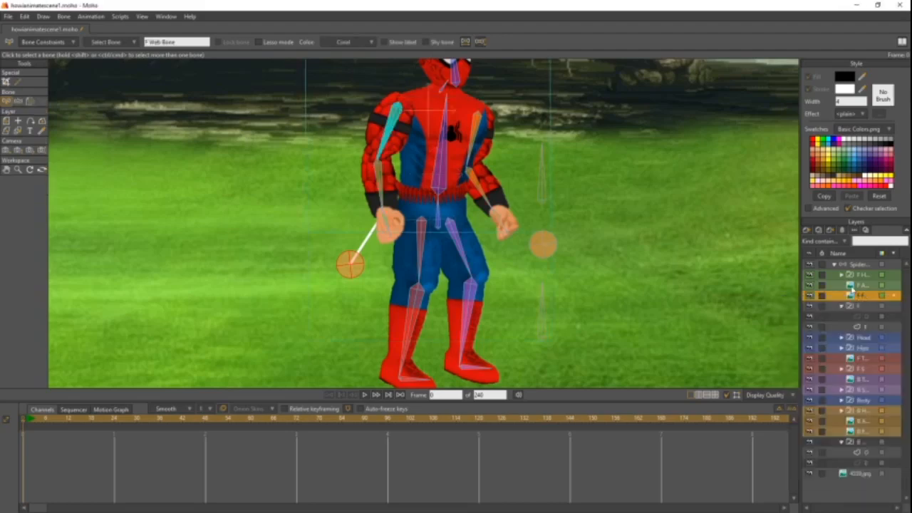
{"action": "right_click", "coordinate": [858, 307]}
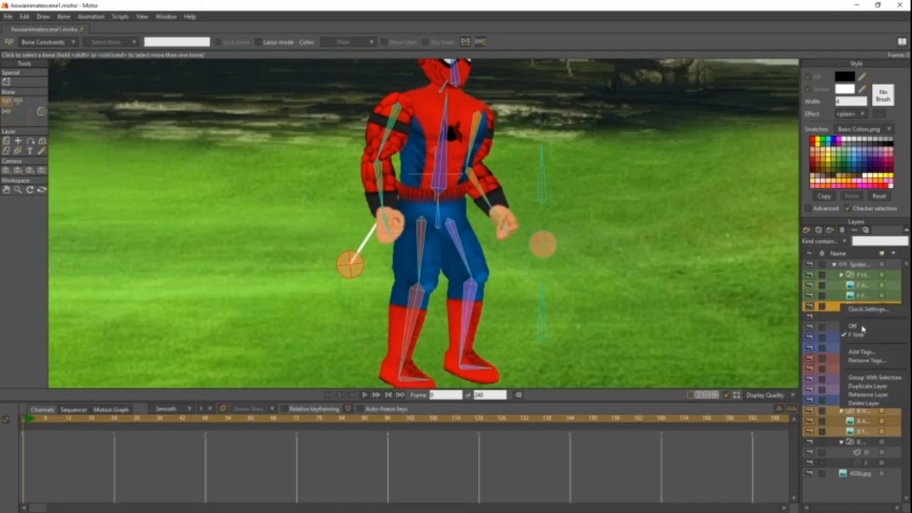
{"action": "left_click", "coordinate": [865, 327]}
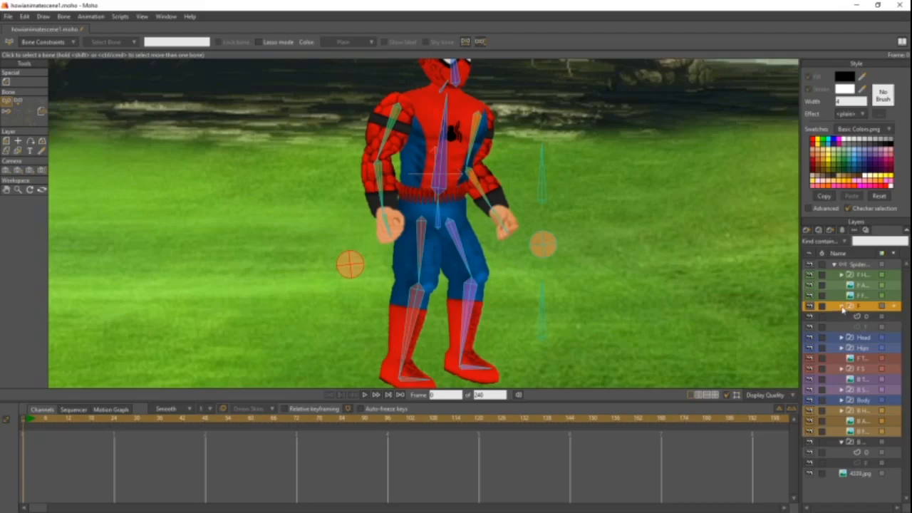
{"action": "left_click", "coordinate": [841, 306]}
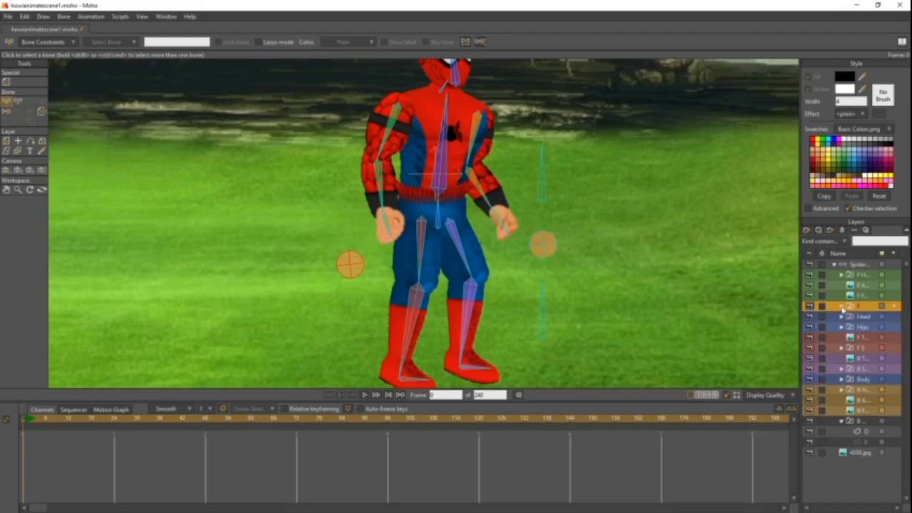
{"action": "left_click", "coordinate": [842, 422]}
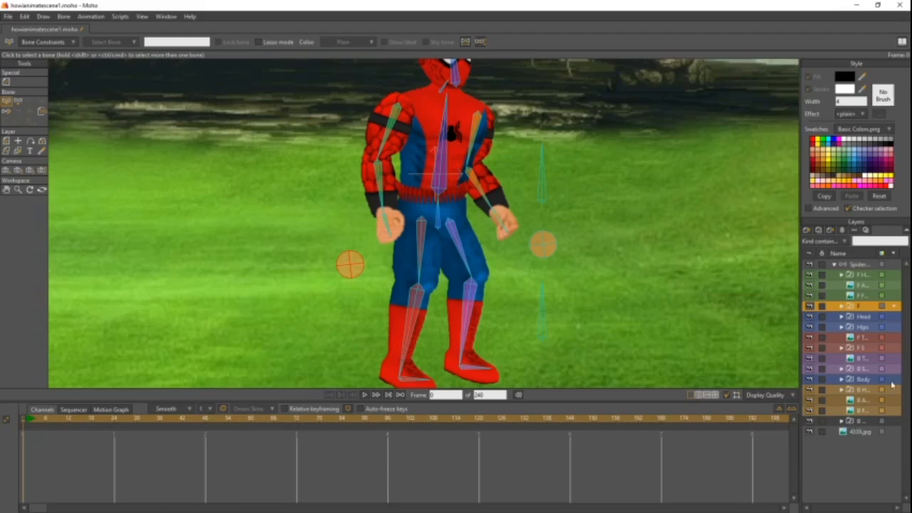
{"action": "left_click", "coordinate": [877, 297]}
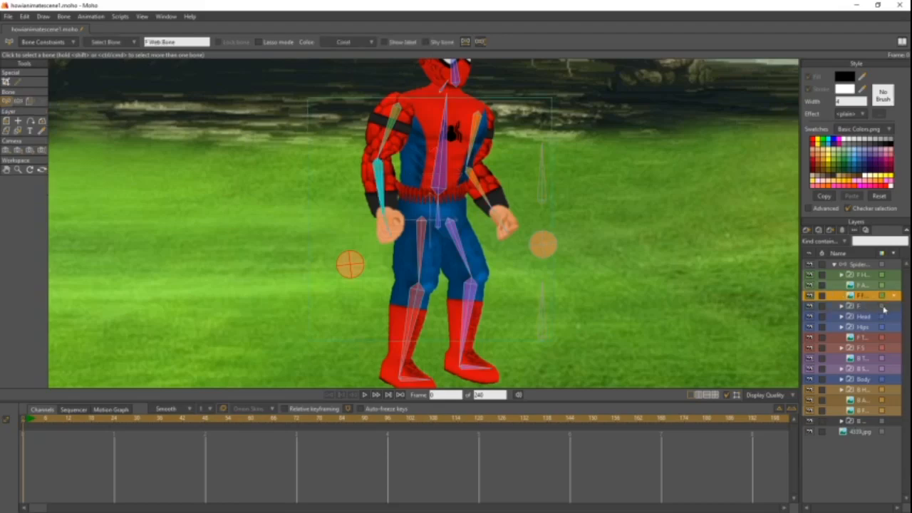
{"action": "left_click", "coordinate": [882, 306]}
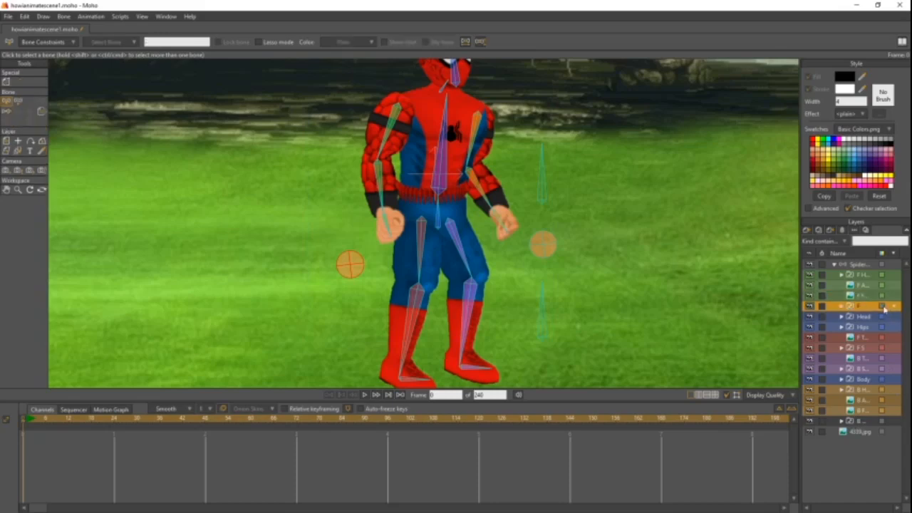
{"action": "left_click", "coordinate": [881, 307]}
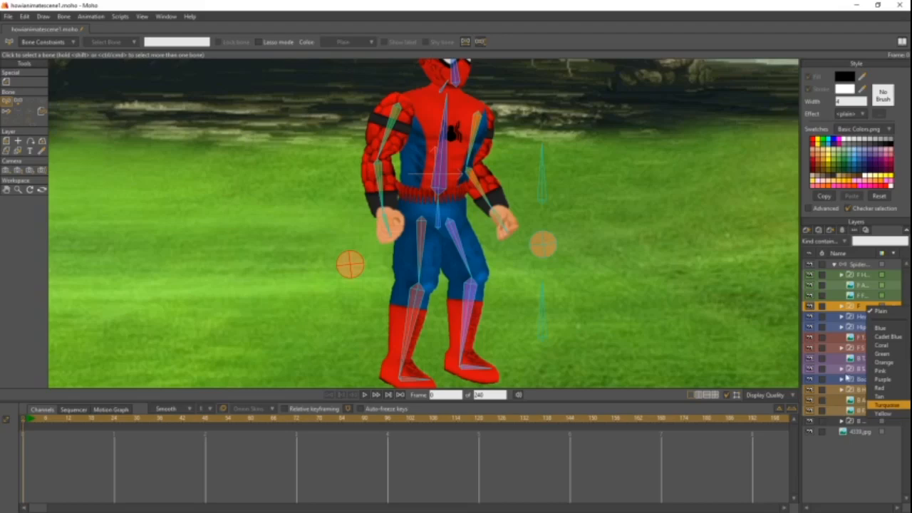
{"action": "left_click", "coordinate": [602, 236]}
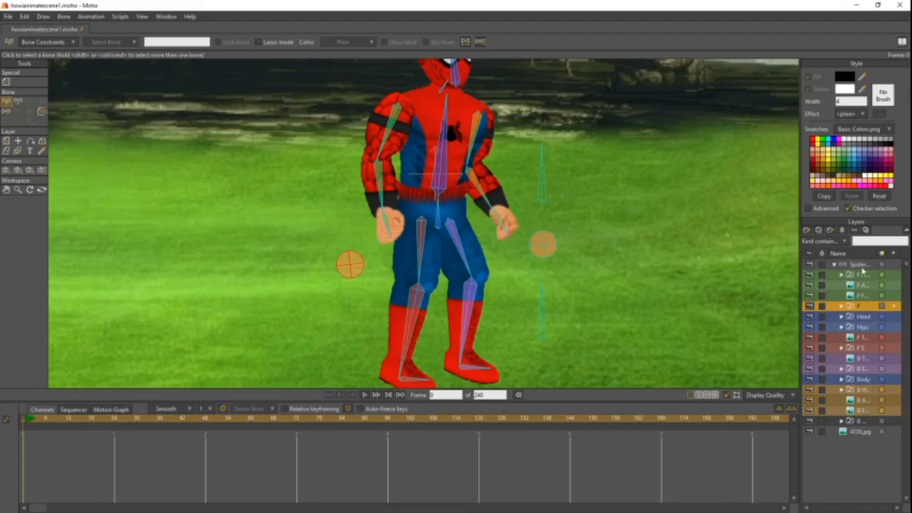
- Check the color label assigned to the back web bone in the Spider-Man bone layer
{"action": "left_click", "coordinate": [862, 265]}
{"action": "left_click", "coordinate": [543, 246]}
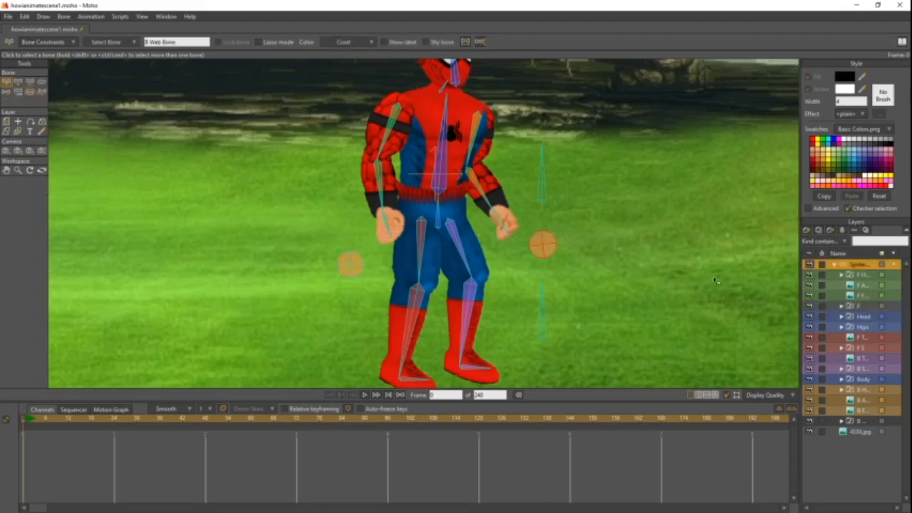
{"action": "left_click", "coordinate": [606, 285]}
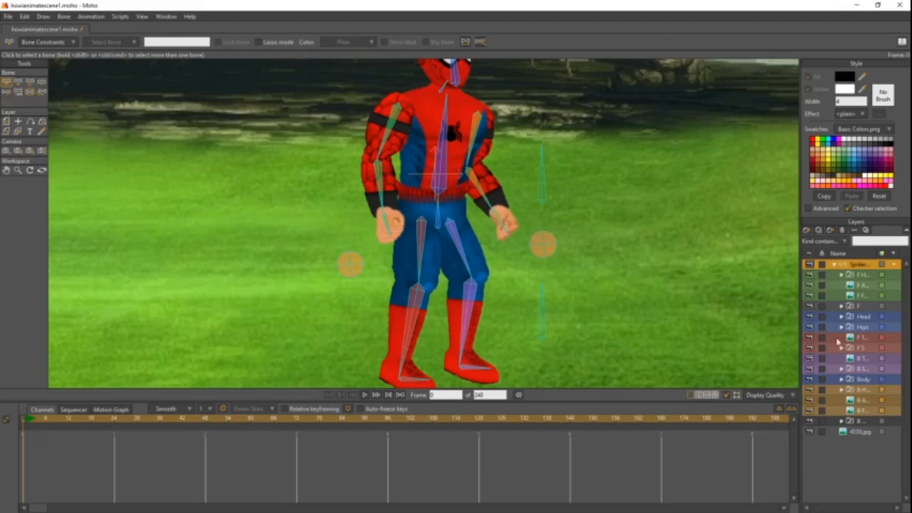
- Set the label color of the front and back web groups to Coral
{"action": "left_click", "coordinate": [883, 306]}
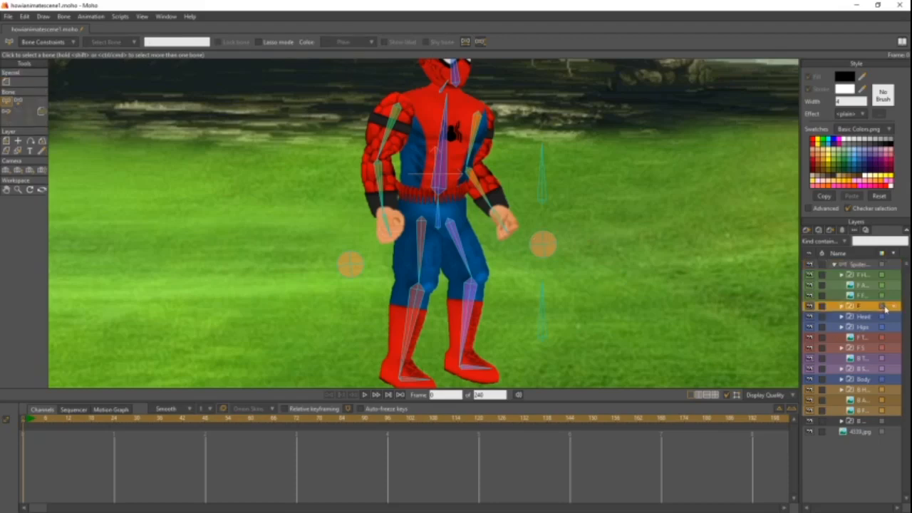
{"action": "left_click", "coordinate": [882, 306]}
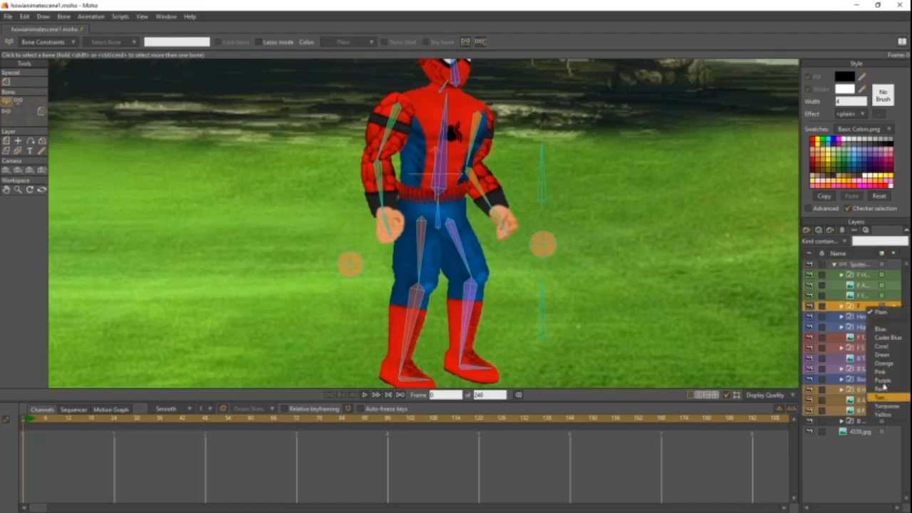
{"action": "left_click", "coordinate": [887, 345]}
{"action": "left_click", "coordinate": [869, 379]}
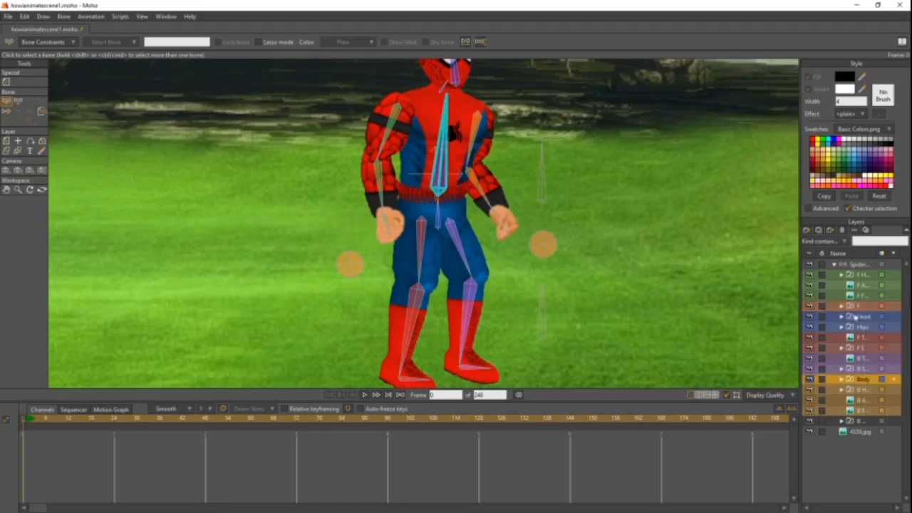
{"action": "left_click", "coordinate": [863, 424]}
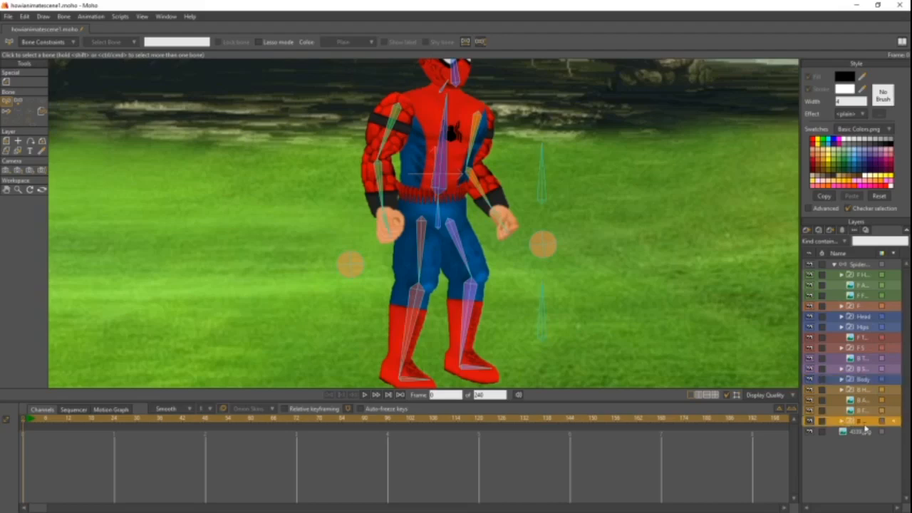
{"action": "left_click", "coordinate": [884, 423]}
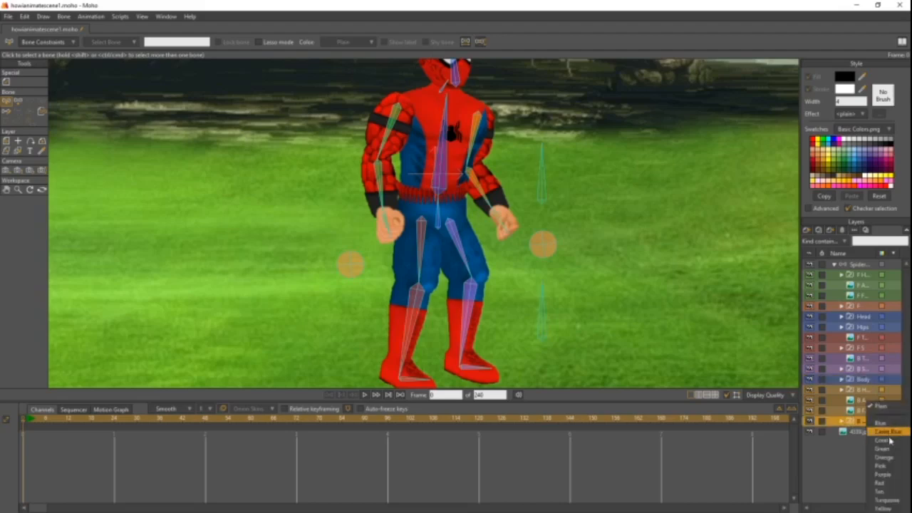
{"action": "left_click", "coordinate": [890, 441]}
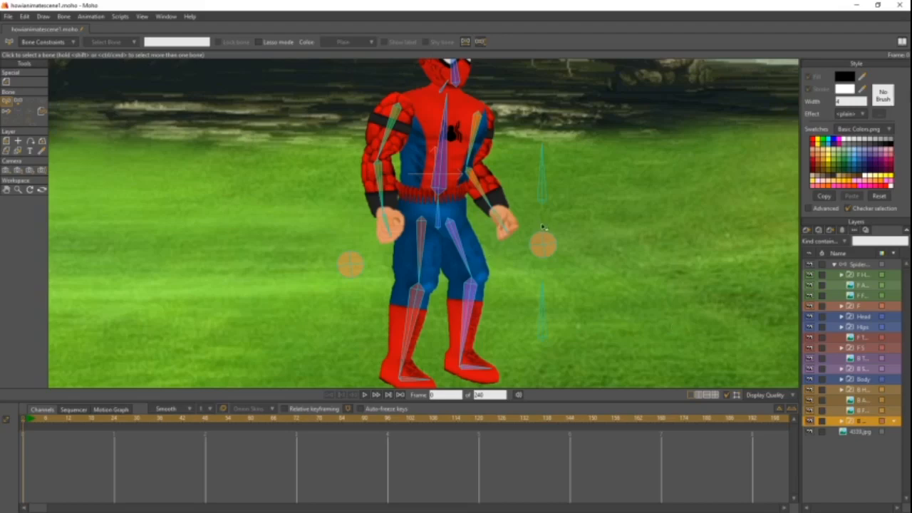
- On frame 1, move the whole Spider-Man rig by its root bone to the left side of the camera frame with Manipulate Bones
{"action": "scroll", "coordinate": [560, 226], "scroll_direction": "down", "scroll_amount": 3}
{"action": "scroll", "coordinate": [559, 226], "scroll_direction": "up", "scroll_amount": 1}
{"action": "scroll", "coordinate": [560, 226], "scroll_direction": "down", "scroll_amount": 2}
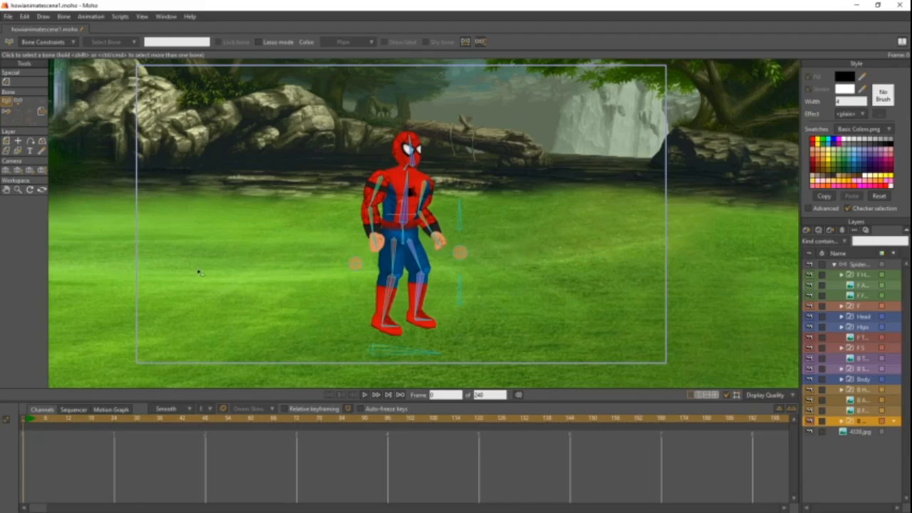
{"action": "left_click", "coordinate": [28, 422]}
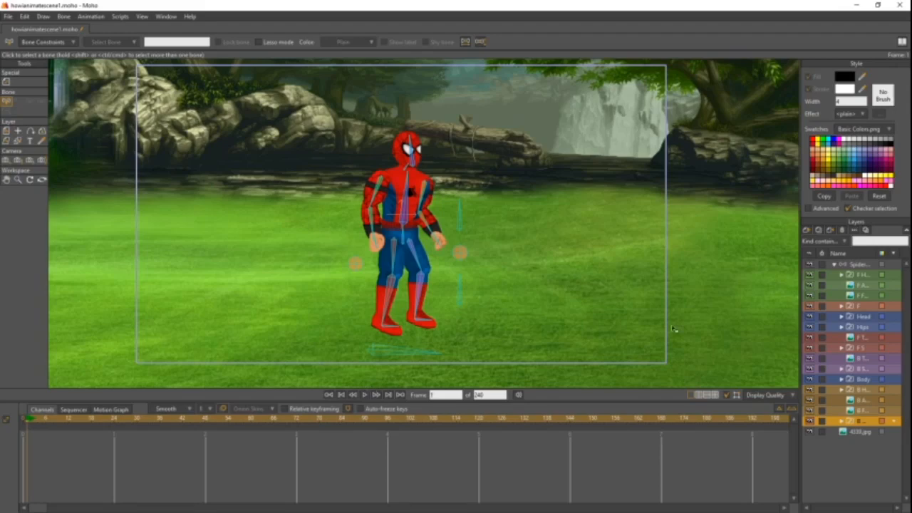
{"action": "left_click", "coordinate": [866, 266]}
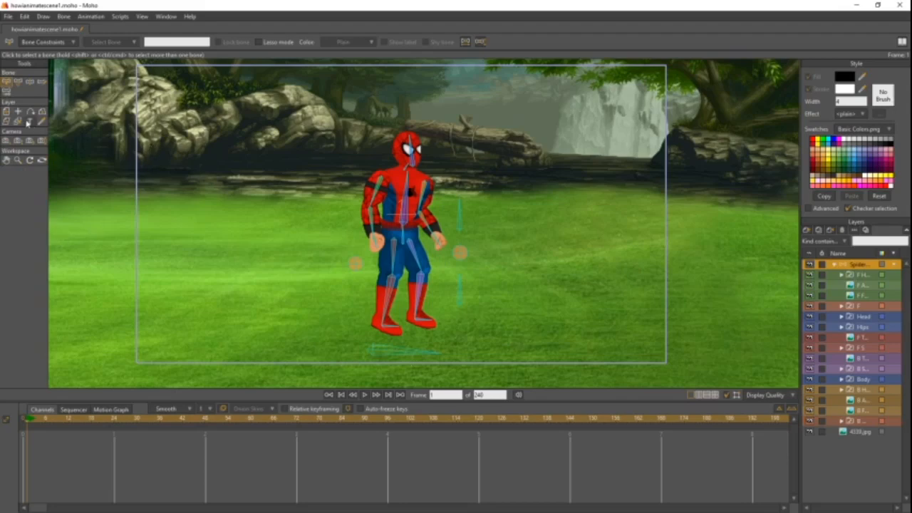
{"action": "left_click", "coordinate": [30, 83]}
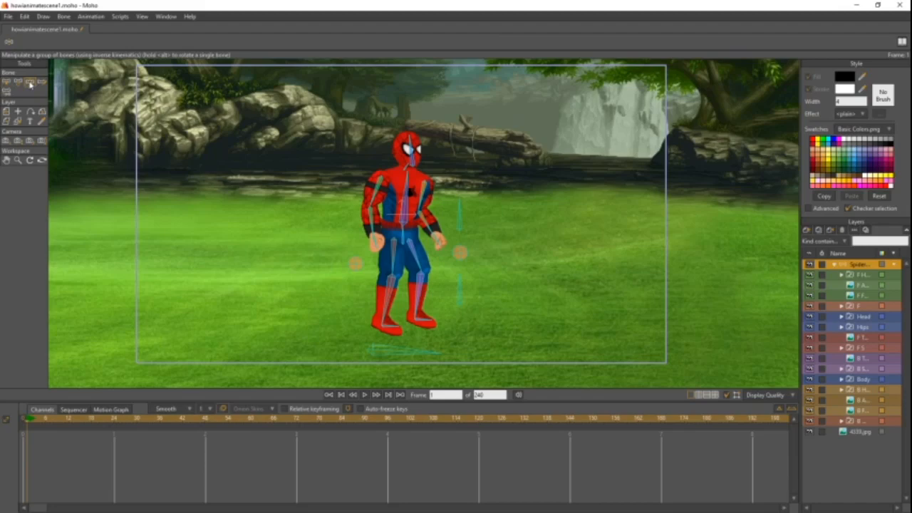
{"action": "left_click_drag", "start_coordinate": [403, 351], "coordinate": [191, 371]}
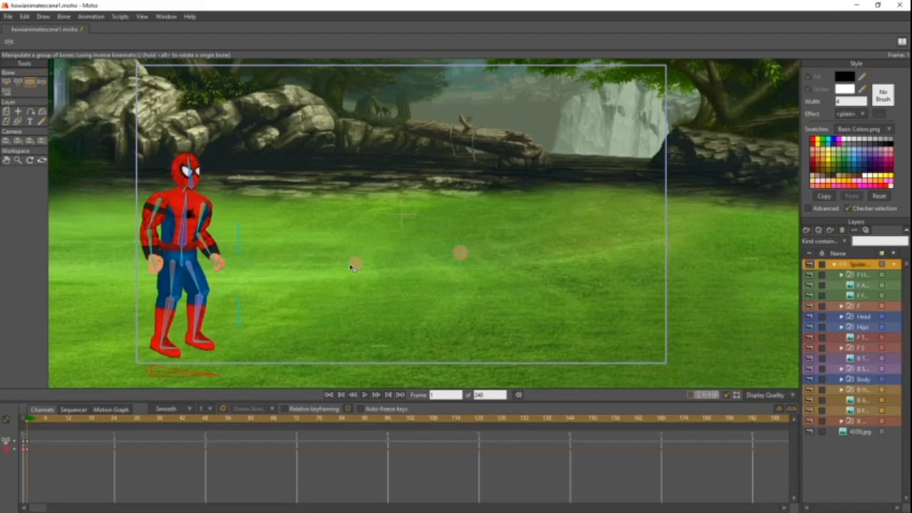
- Move both round web target bones beside Spider-Man's hands at his new position
{"action": "left_click", "coordinate": [354, 265]}
{"action": "left_click_drag", "start_coordinate": [104, 272], "coordinate": [90, 304]}
{"action": "left_click_drag", "start_coordinate": [461, 253], "coordinate": [240, 276]}
{"action": "left_click_drag", "start_coordinate": [89, 303], "coordinate": [143, 289]}
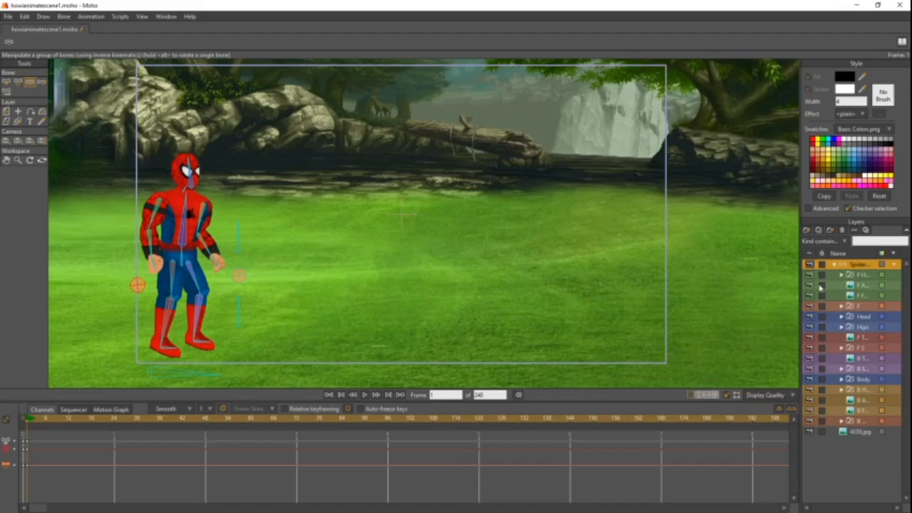
- On frame 0, group the Spider-Man bone layer into a new group layer named Spider
{"action": "left_click", "coordinate": [26, 422]}
{"action": "key", "text": "Right"}
{"action": "key", "text": "Left"}
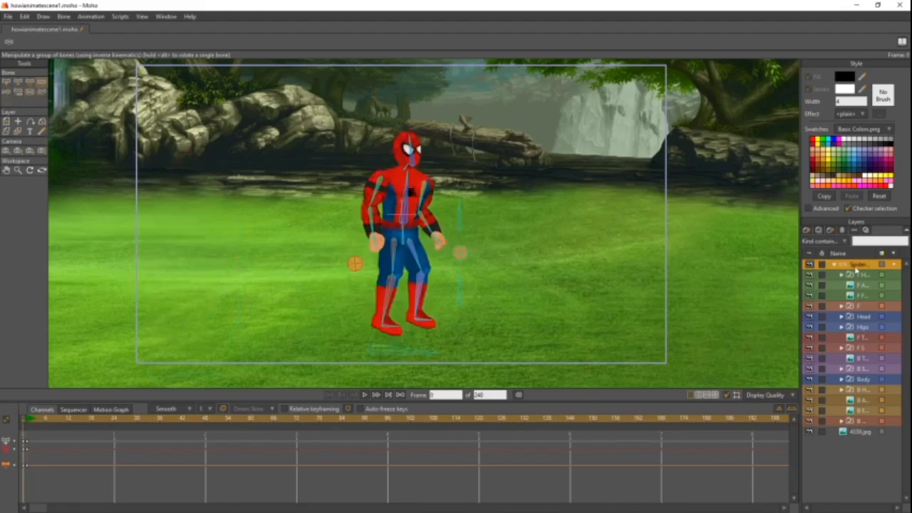
{"action": "left_click", "coordinate": [806, 230]}
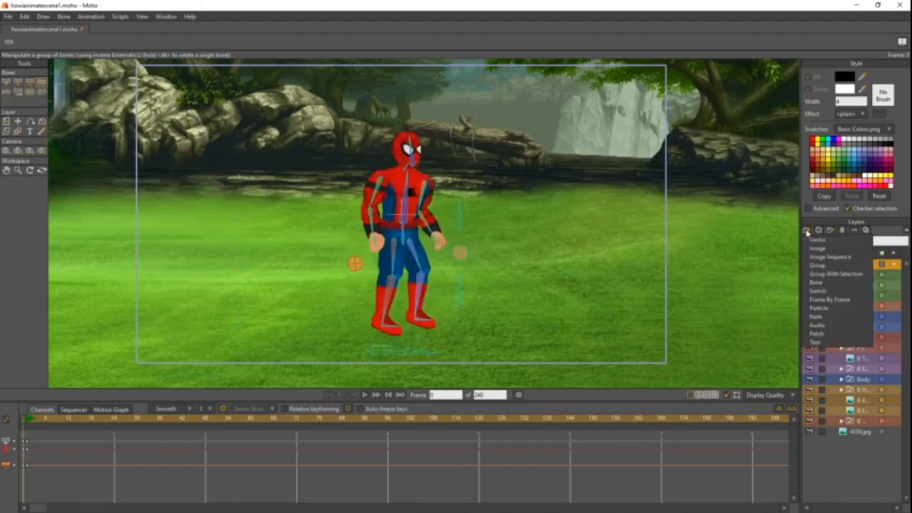
{"action": "left_click", "coordinate": [834, 275]}
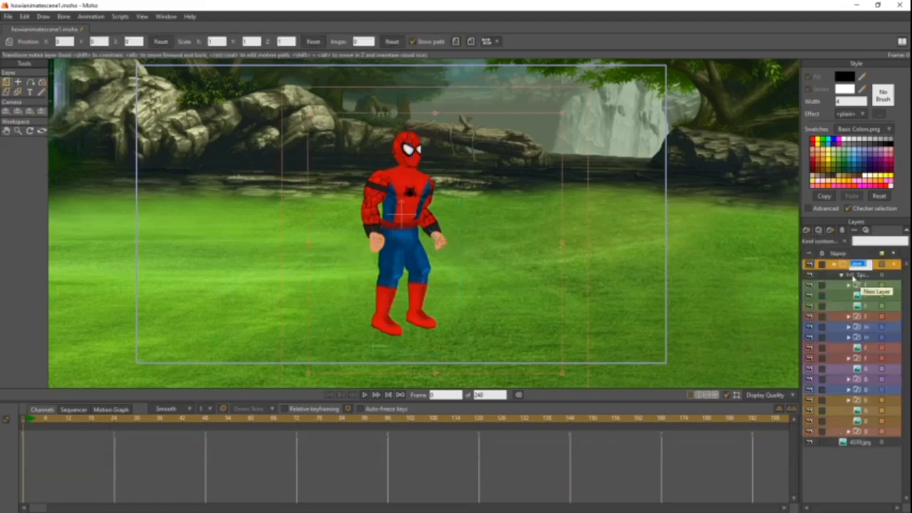
{"action": "key", "text": "Right"}
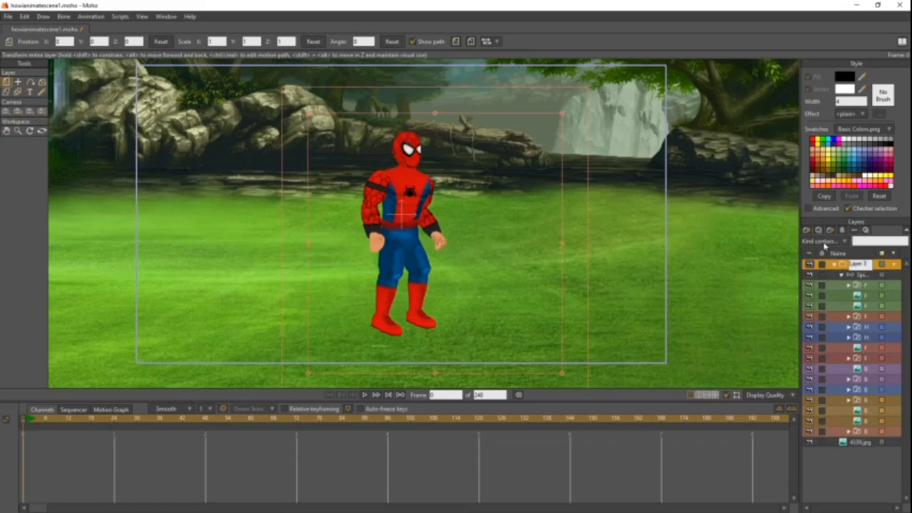
{"action": "left_click_drag", "start_coordinate": [870, 264], "coordinate": [775, 267]}
{"action": "type", "text": "Spider"}
{"action": "key", "text": "Return"}
- Scale the Spider group layer down uniformly to 0.6319 and go to frame 1
{"action": "left_click", "coordinate": [841, 275]}
{"action": "left_click", "coordinate": [834, 265]}
{"action": "left_click", "coordinate": [834, 265]}
{"action": "left_click", "coordinate": [841, 275]}
{"action": "left_click_drag", "start_coordinate": [562, 114], "coordinate": [513, 159]}
{"action": "left_click", "coordinate": [26, 421]}
{"action": "left_click_drag", "start_coordinate": [26, 420], "coordinate": [26, 422]}
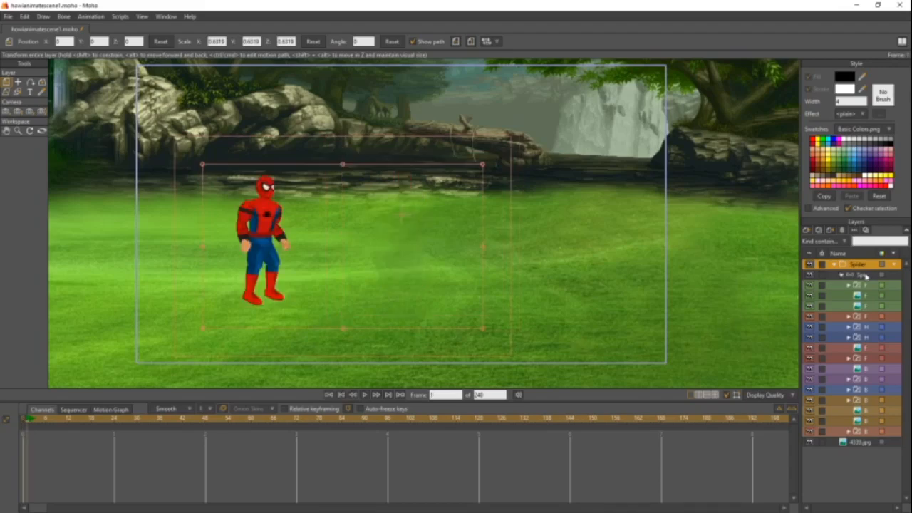
- Select the bone layer inside the Spider group and examine the scaled character's placement against the background and camera frame
{"action": "left_click", "coordinate": [861, 274]}
{"action": "left_click_drag", "start_coordinate": [244, 274], "coordinate": [299, 265]}
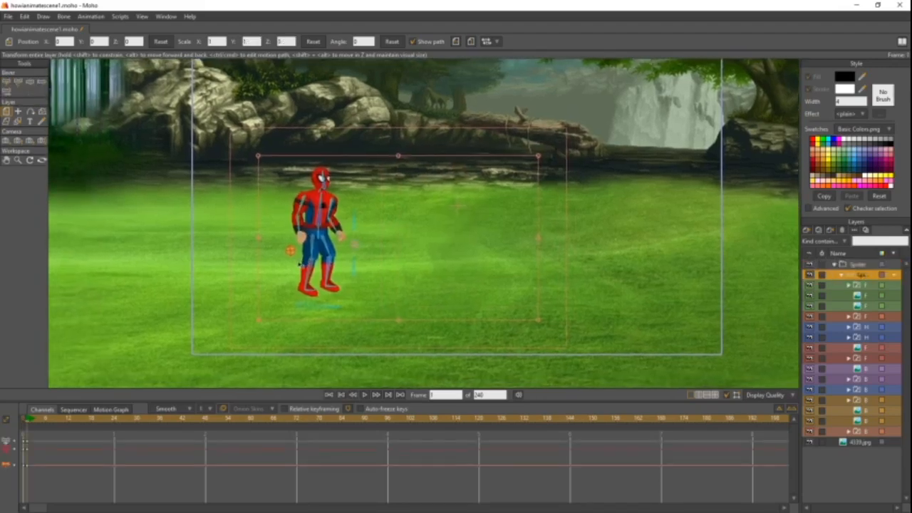
{"action": "scroll", "coordinate": [299, 261], "scroll_direction": "up", "scroll_amount": 5}
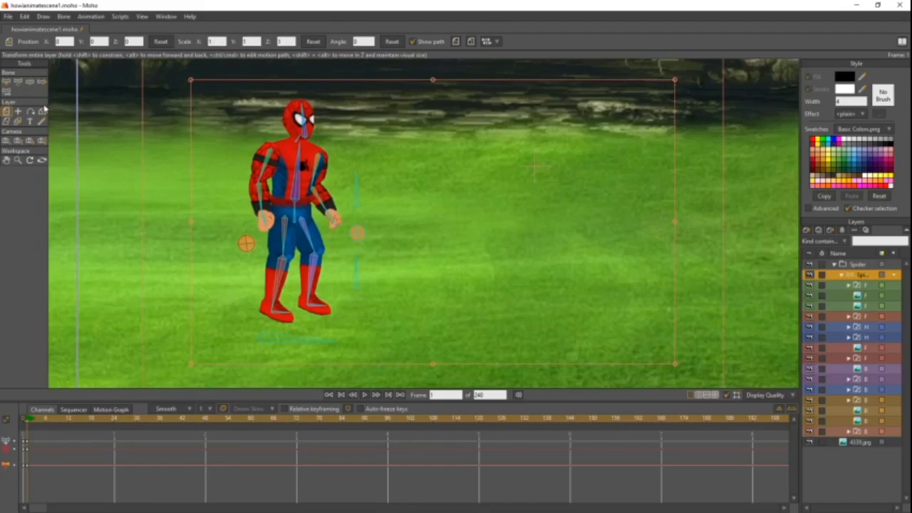
{"action": "scroll", "coordinate": [235, 161], "scroll_direction": "down", "scroll_amount": 3}
{"action": "left_click_drag", "start_coordinate": [279, 164], "coordinate": [146, 206]}
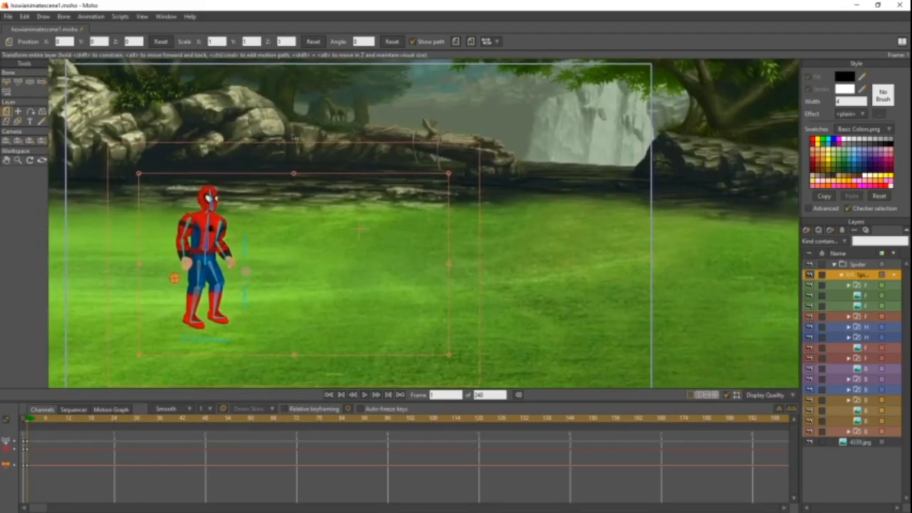
{"action": "left_click_drag", "start_coordinate": [341, 75], "coordinate": [354, 143]}
{"action": "scroll", "coordinate": [345, 171], "scroll_direction": "down", "scroll_amount": 4}
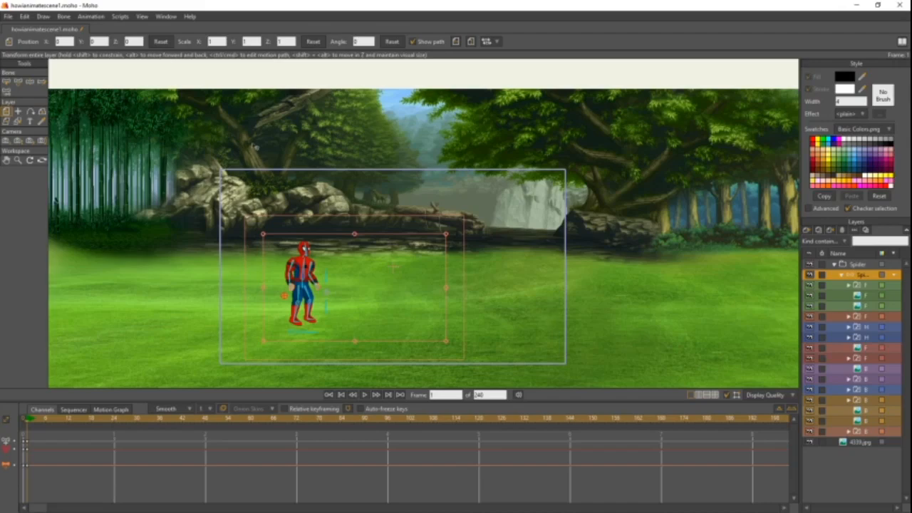
{"action": "scroll", "coordinate": [333, 212], "scroll_direction": "down", "scroll_amount": 1}
{"action": "scroll", "coordinate": [333, 212], "scroll_direction": "up", "scroll_amount": 3}
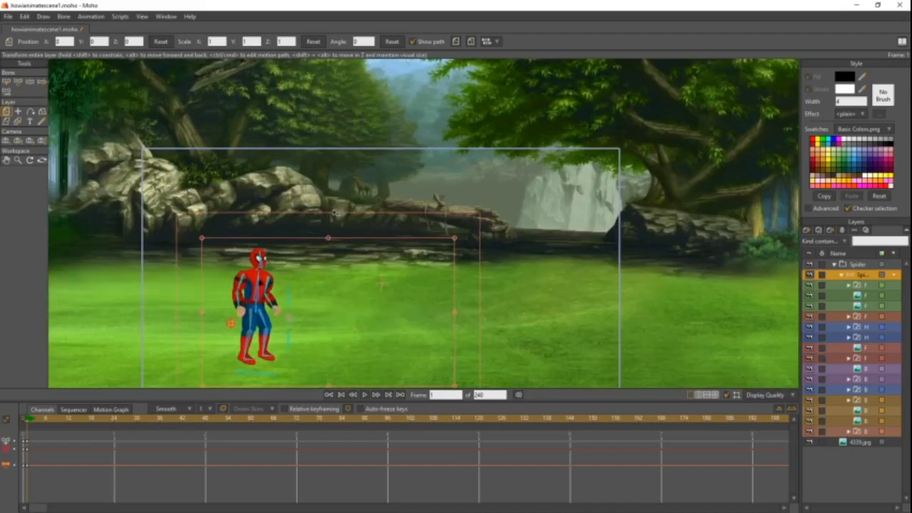
{"action": "left_click_drag", "start_coordinate": [333, 212], "coordinate": [420, 149]}
{"action": "left_click_drag", "start_coordinate": [352, 232], "coordinate": [395, 203]}
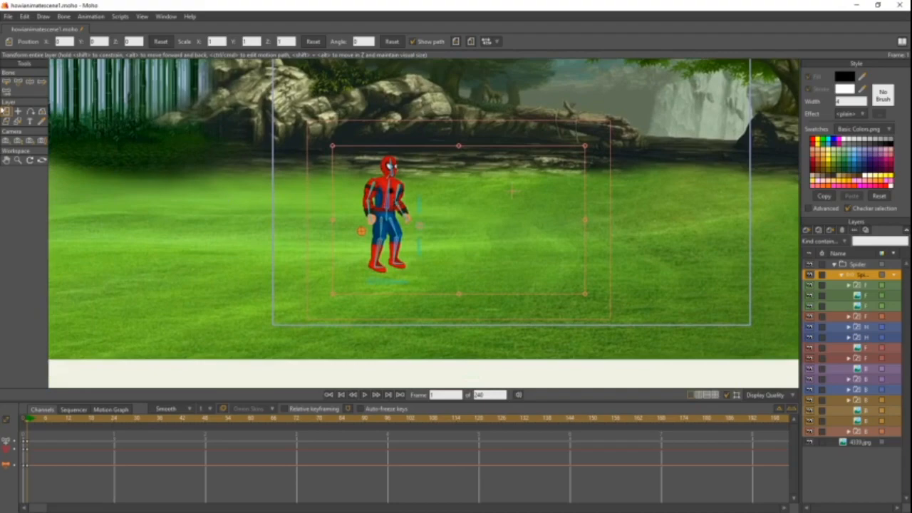
- On frame 1, use Manipulate Bones to move Spider-Man and his hand targets just inside the camera frame's left edge
{"action": "left_click", "coordinate": [40, 83]}
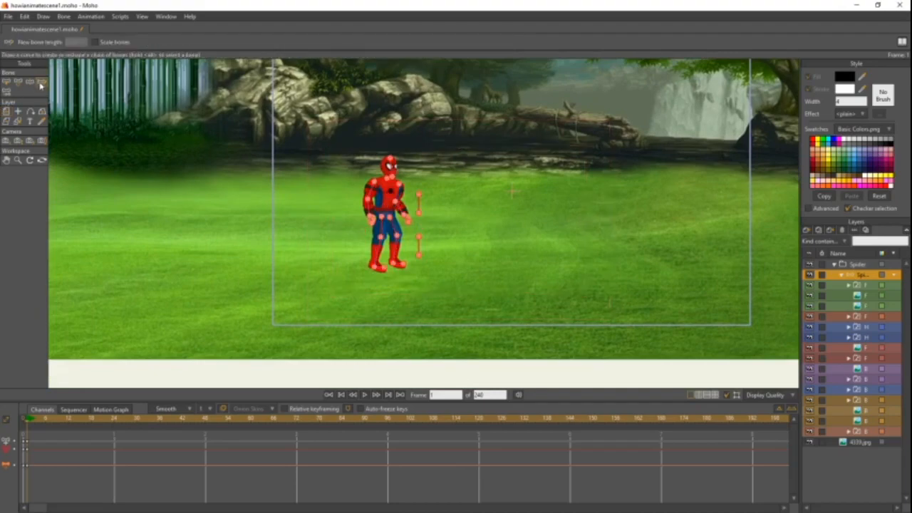
{"action": "scroll", "coordinate": [232, 181], "scroll_direction": "down", "scroll_amount": 2}
{"action": "scroll", "coordinate": [232, 181], "scroll_direction": "up", "scroll_amount": 5}
{"action": "mouse_move", "coordinate": [232, 181]}
{"action": "left_mouse_down"}
{"action": "mouse_move", "coordinate": [204, 231]}
{"action": "mouse_move", "coordinate": [241, 195]}
{"action": "left_mouse_up"}
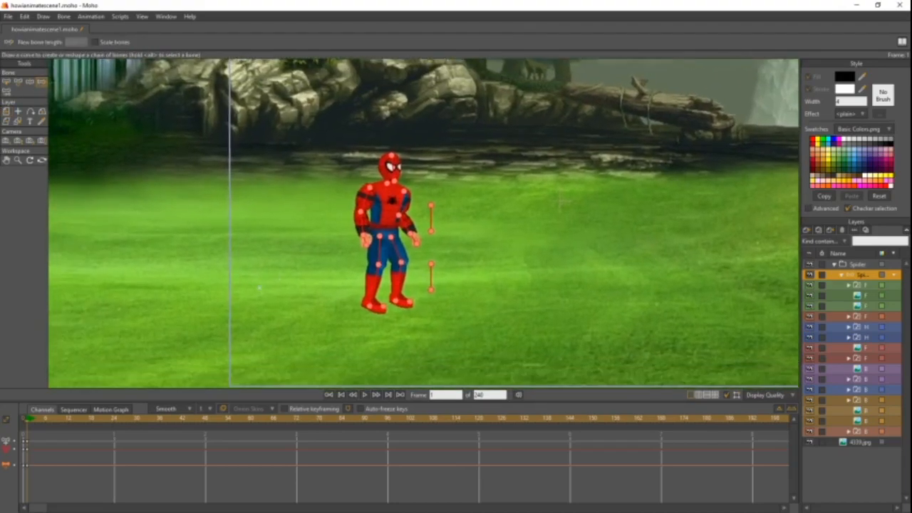
{"action": "left_click", "coordinate": [29, 82]}
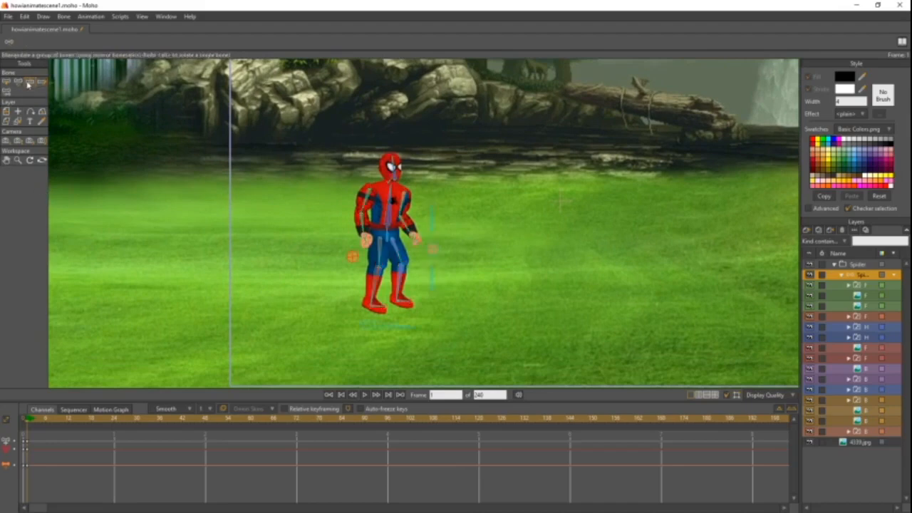
{"action": "left_click_drag", "start_coordinate": [374, 327], "coordinate": [282, 331]}
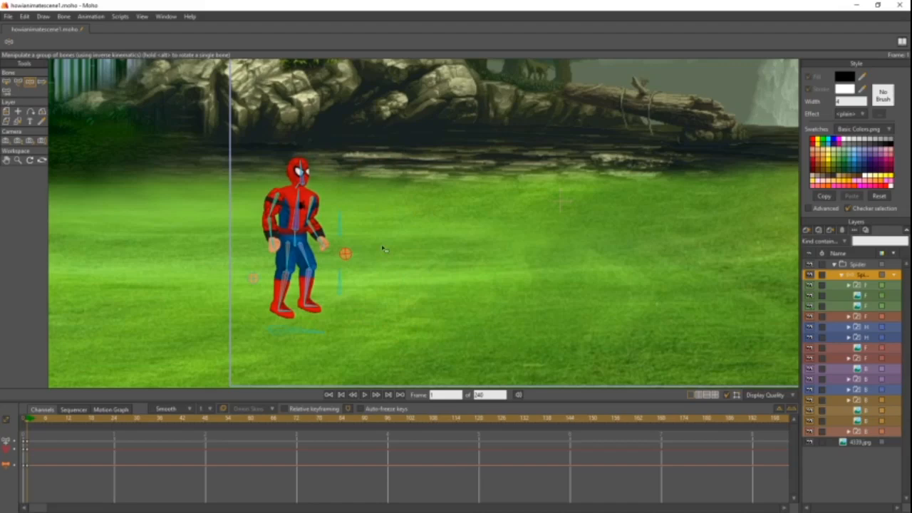
{"action": "scroll", "coordinate": [383, 248], "scroll_direction": "down", "scroll_amount": 3}
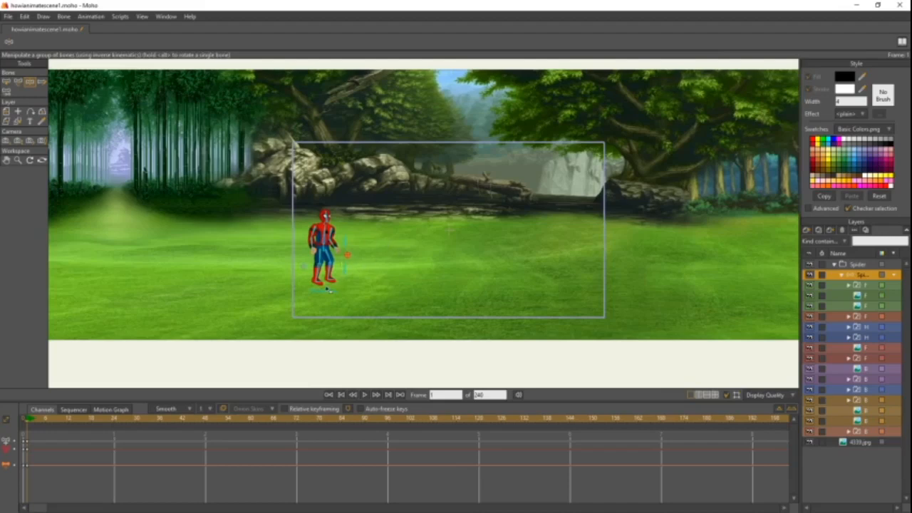
{"action": "scroll", "coordinate": [354, 289], "scroll_direction": "up", "scroll_amount": 3}
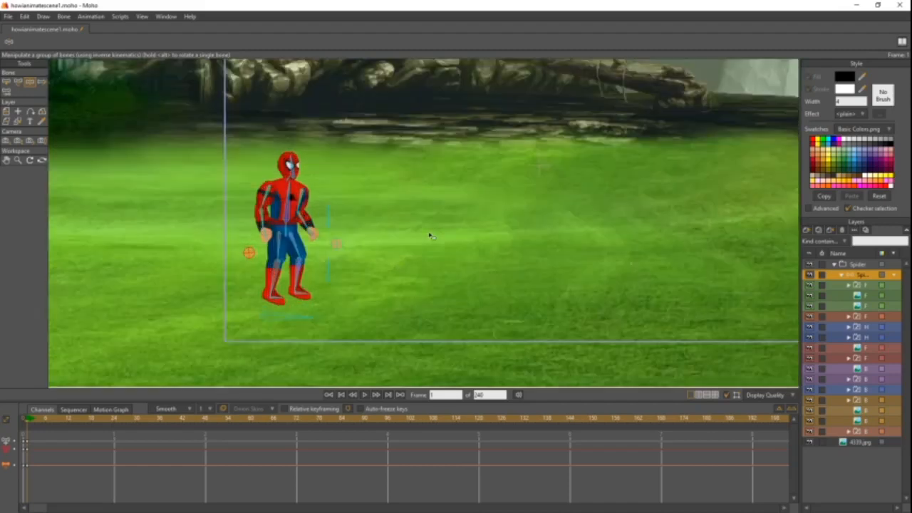
- Undo the last bone manipulation on Spider-Man's rig
{"action": "scroll", "coordinate": [433, 239], "scroll_direction": "up", "scroll_amount": 2}
{"action": "mouse_move", "coordinate": [300, 244]}
{"action": "left_mouse_down"}
{"action": "mouse_move", "coordinate": [310, 252]}
{"action": "mouse_move", "coordinate": [301, 261]}
{"action": "left_mouse_up"}
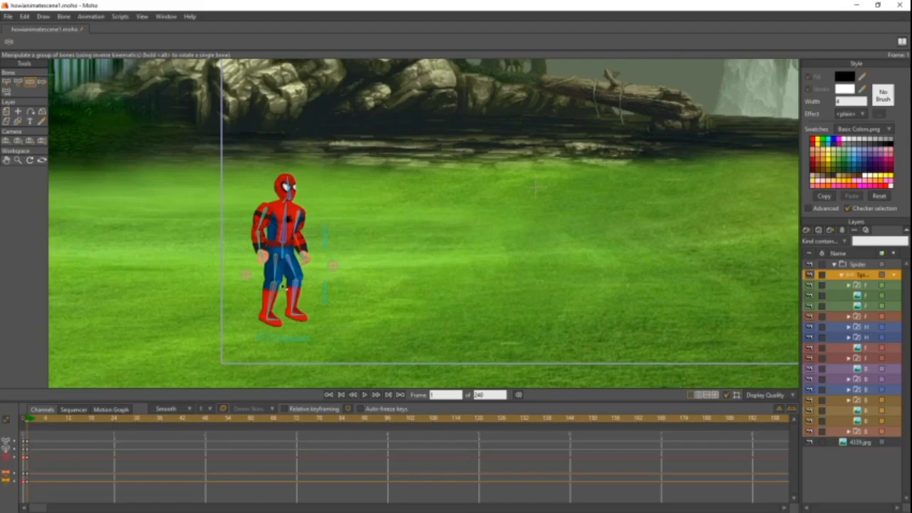
{"action": "key", "text": "ctrl+z"}
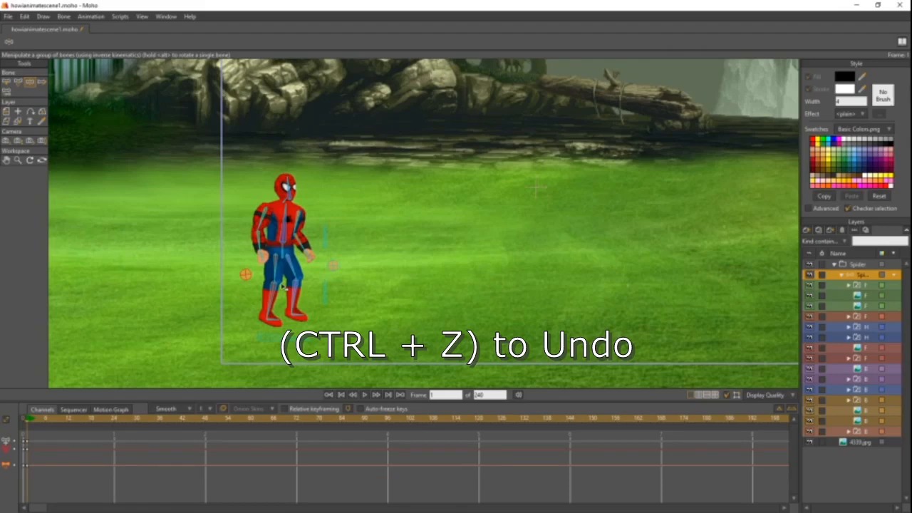
- Select all bones in Spider-Man's bone layer and freeze their pose on frame 1
{"action": "key", "text": "ctrl+a"}
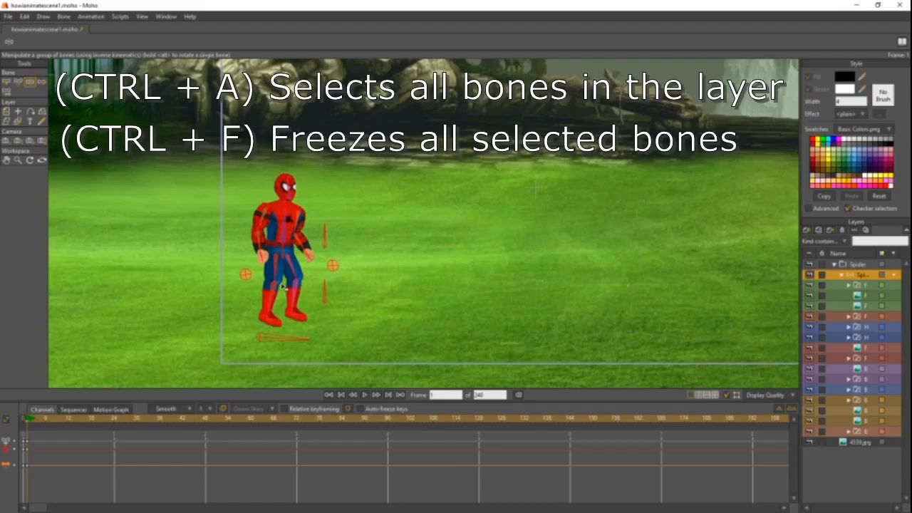
{"action": "key", "text": "ctrl+f"}
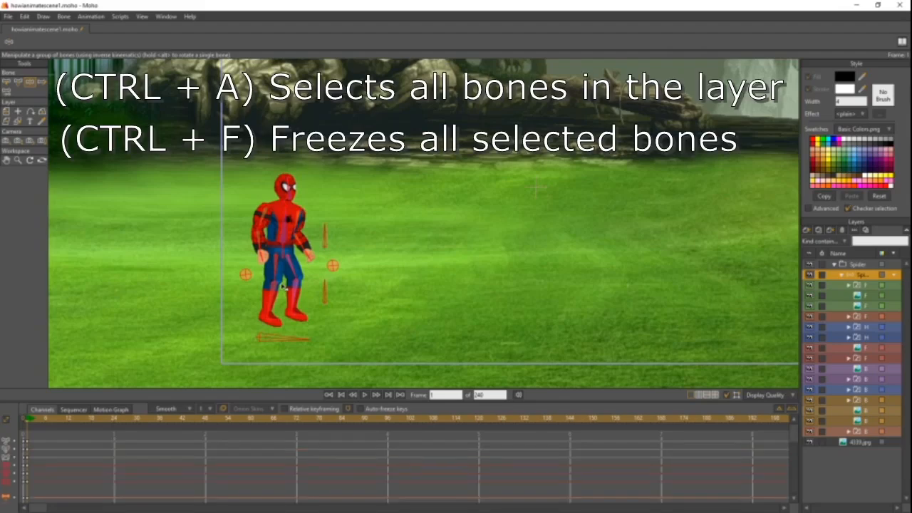
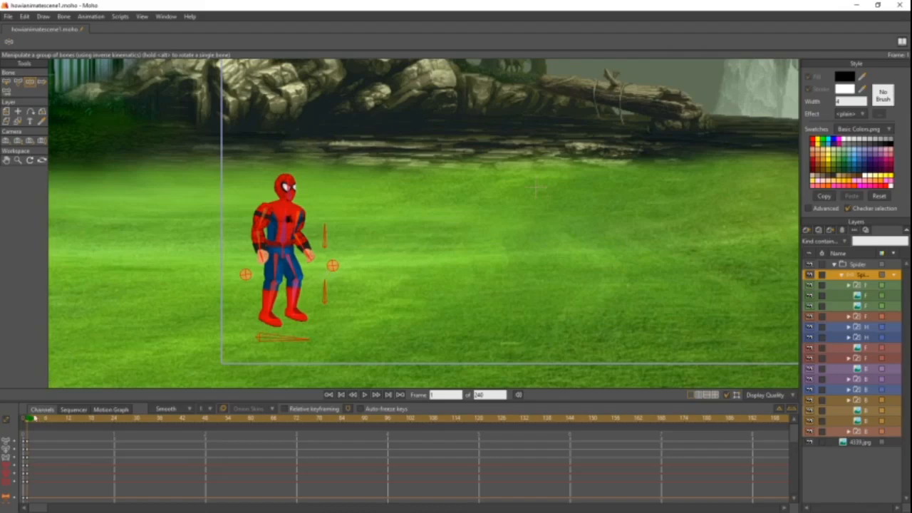
- On frame 18, use Manipulate Bones to raise Spider-Man's leading arm up and forward with the forearm bent upward
{"action": "left_click", "coordinate": [30, 421]}
{"action": "left_click_drag", "start_coordinate": [30, 421], "coordinate": [92, 443]}
{"action": "scroll", "coordinate": [275, 361], "scroll_direction": "up", "scroll_amount": 2}
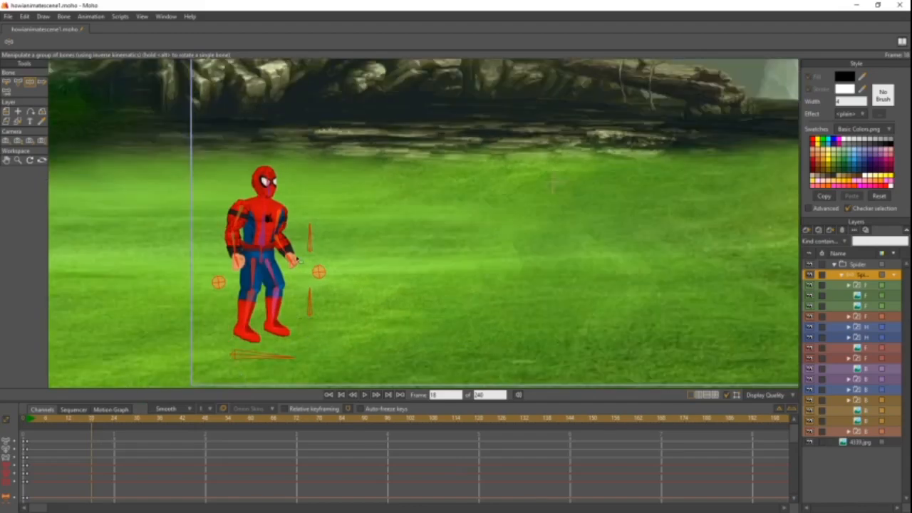
{"action": "left_click_drag", "start_coordinate": [288, 252], "coordinate": [397, 146]}
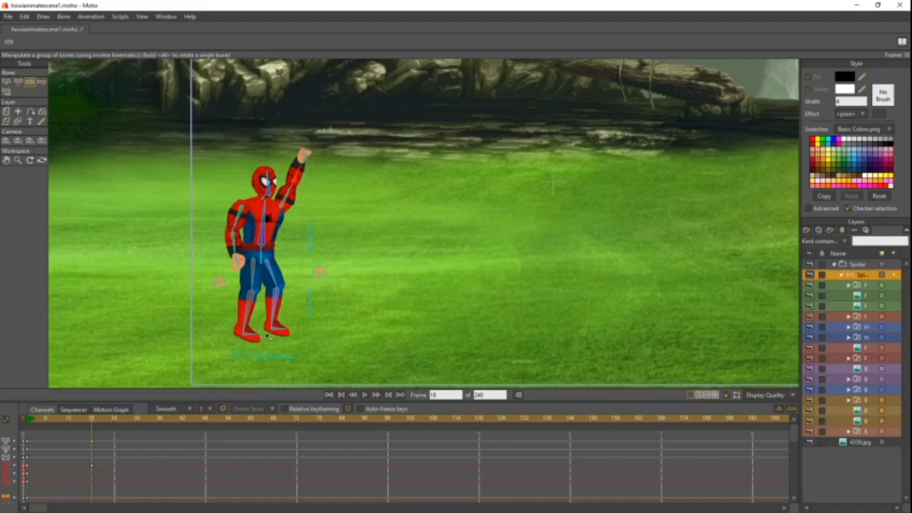
{"action": "left_click_drag", "start_coordinate": [300, 179], "coordinate": [345, 168]}
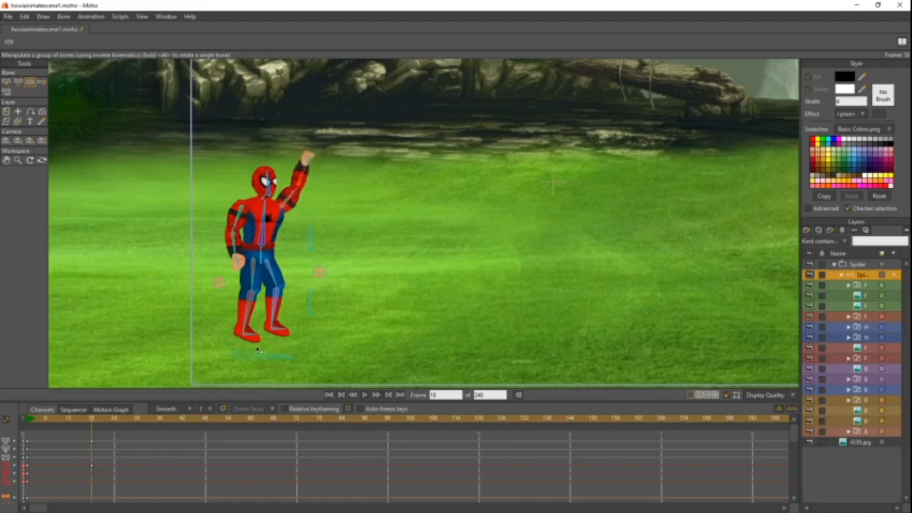
- Lift Spider-Man's whole body off the ground with the root bone and lean his torso forward on frame 18
{"action": "left_click_drag", "start_coordinate": [262, 364], "coordinate": [274, 338]}
{"action": "left_click_drag", "start_coordinate": [270, 228], "coordinate": [272, 233]}
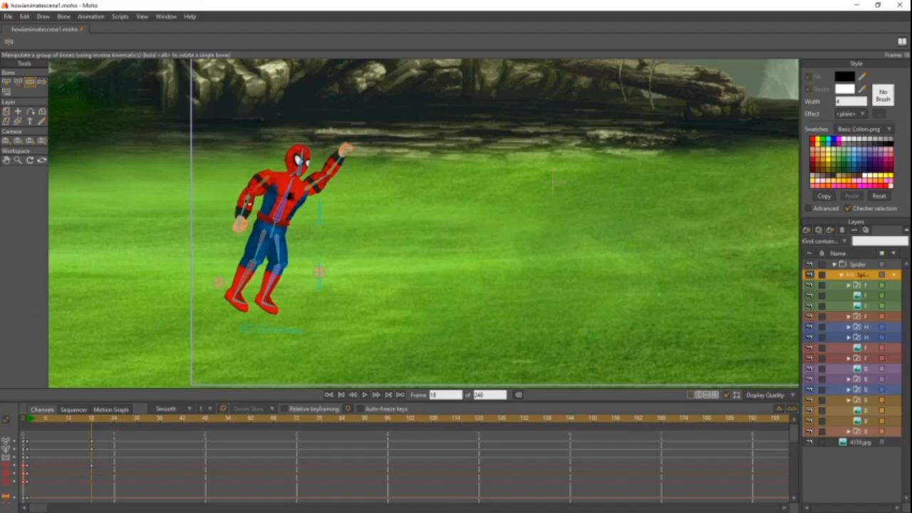
{"action": "left_click_drag", "start_coordinate": [289, 195], "coordinate": [297, 154]}
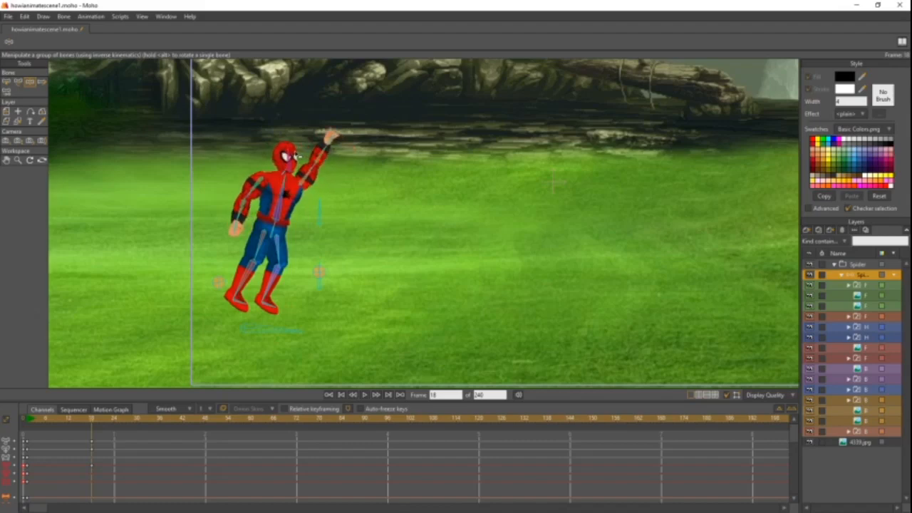
- Place the leading hand's round web target bone on Spider-Man's raised wrist on frame 18
{"action": "left_click_drag", "start_coordinate": [65, 420], "coordinate": [92, 438]}
{"action": "scroll", "coordinate": [338, 319], "scroll_direction": "up", "scroll_amount": 2}
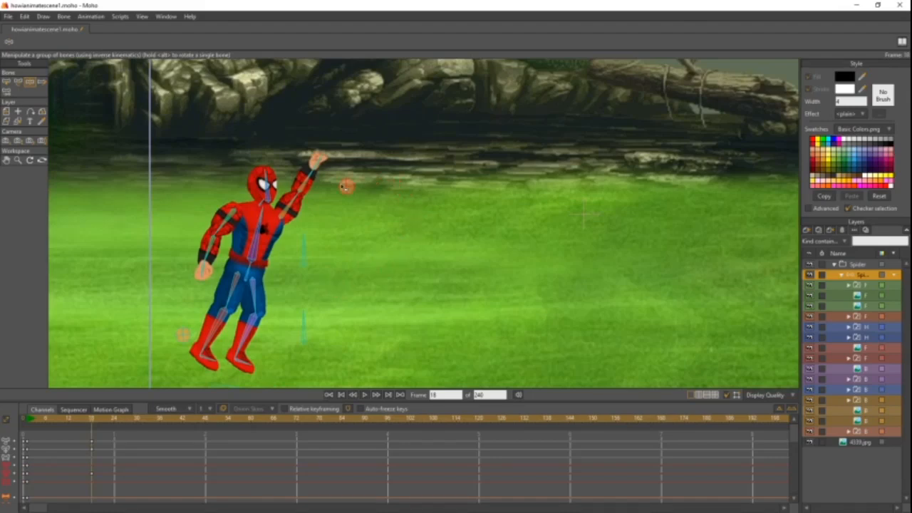
{"action": "scroll", "coordinate": [442, 271], "scroll_direction": "up", "scroll_amount": 2}
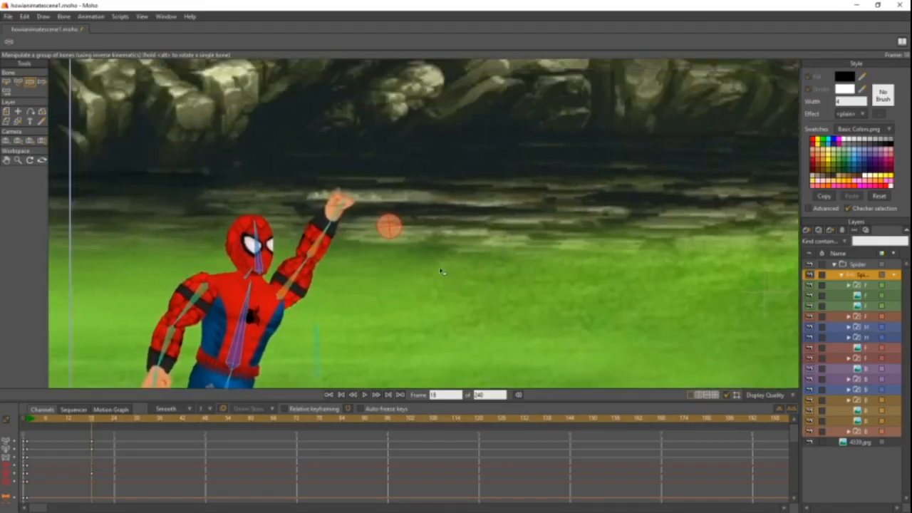
{"action": "scroll", "coordinate": [441, 270], "scroll_direction": "up", "scroll_amount": 2}
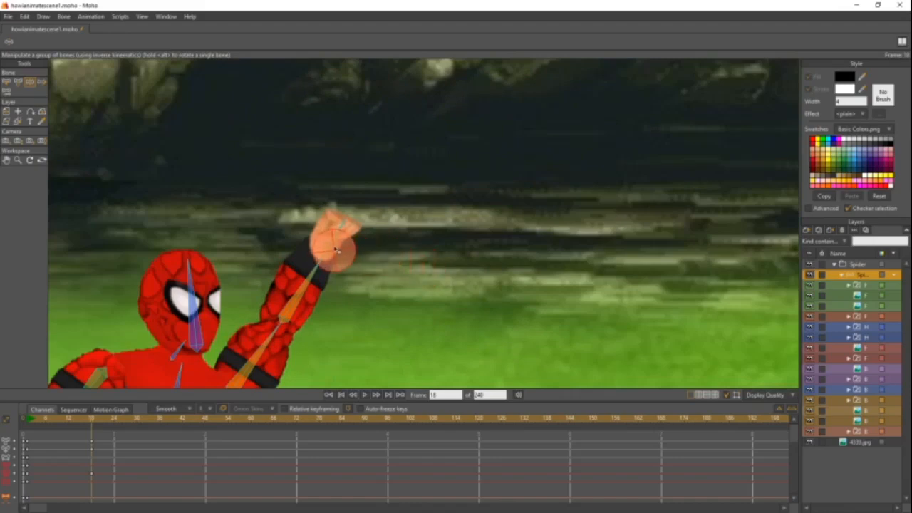
{"action": "scroll", "coordinate": [342, 250], "scroll_direction": "up", "scroll_amount": 2}
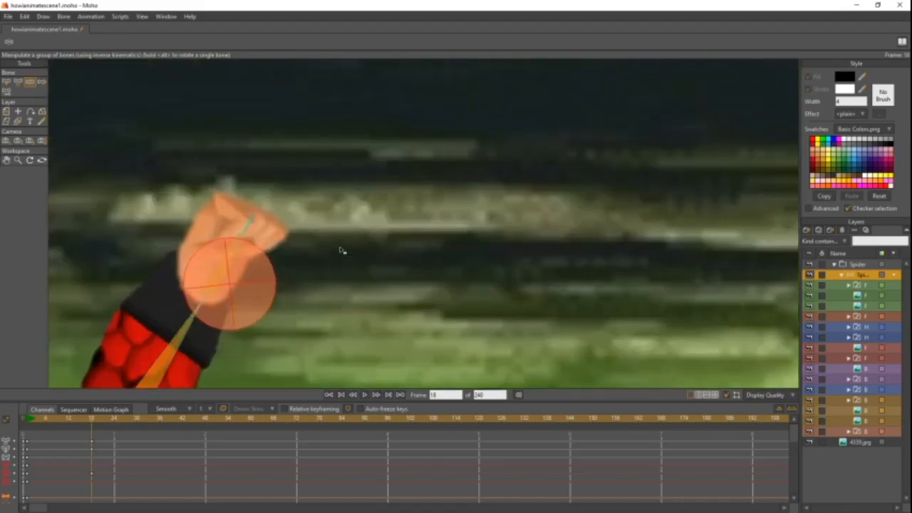
{"action": "left_click_drag", "start_coordinate": [340, 250], "coordinate": [403, 224]}
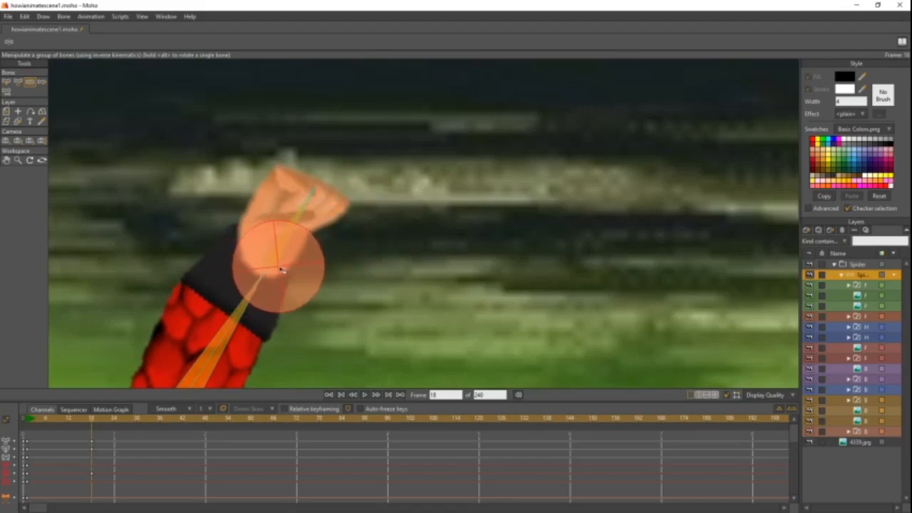
{"action": "scroll", "coordinate": [350, 257], "scroll_direction": "down", "scroll_amount": 3}
{"action": "left_click_drag", "start_coordinate": [350, 257], "coordinate": [392, 174]}
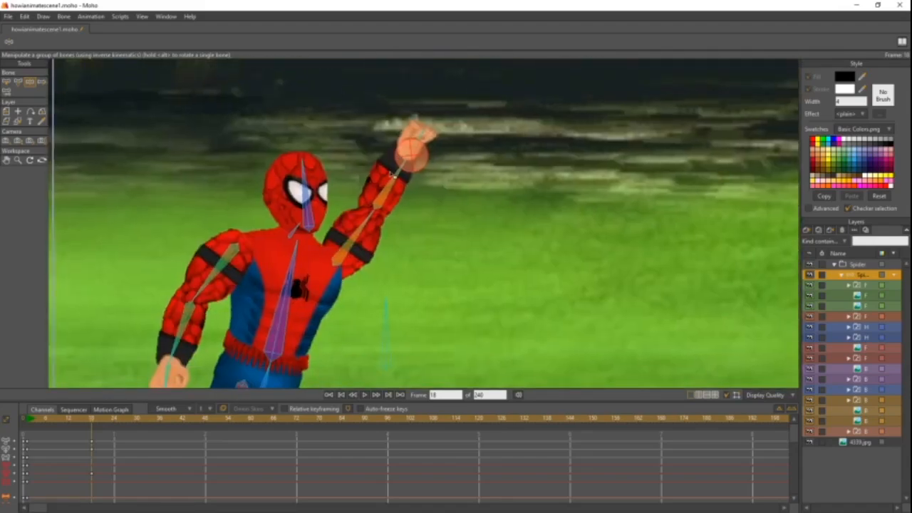
- Select all bones in Spider-Man's bone layer and freeze their pose on frame 18
{"action": "left_click_drag", "start_coordinate": [382, 247], "coordinate": [321, 273]}
{"action": "key", "text": "ctrl+a"}
{"action": "scroll", "coordinate": [320, 273], "scroll_direction": "down", "scroll_amount": 5}
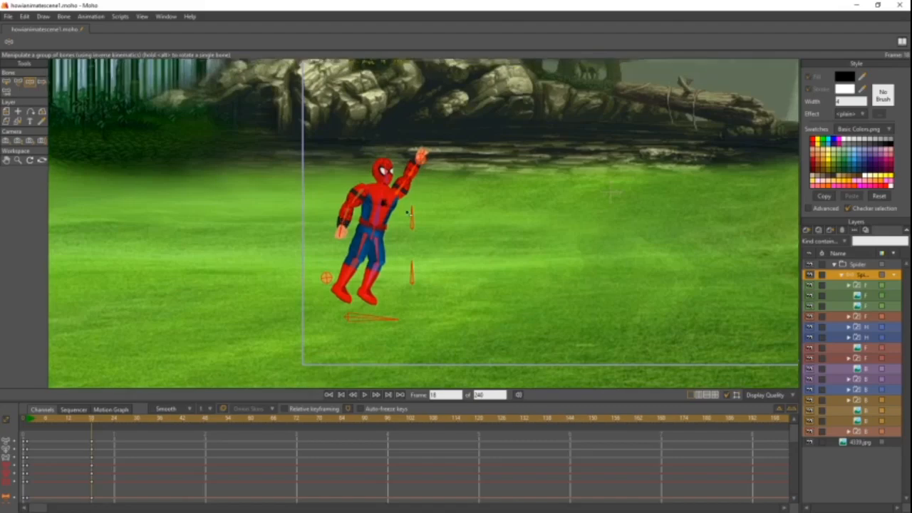
- On frame 22, move the web target bone from the raised hand to a point just above the camera frame's top edge
{"action": "scroll", "coordinate": [373, 257], "scroll_direction": "up", "scroll_amount": 2}
{"action": "scroll", "coordinate": [373, 258], "scroll_direction": "up", "scroll_amount": 2}
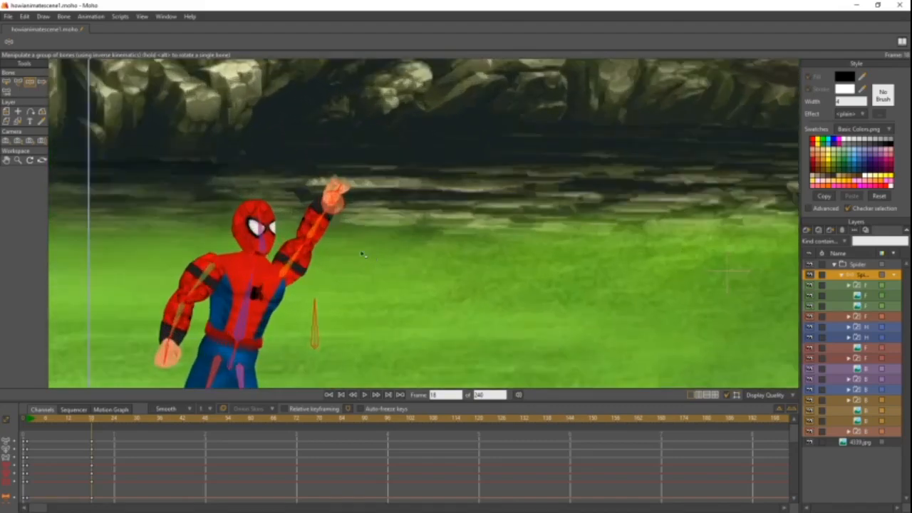
{"action": "left_click", "coordinate": [100, 421]}
{"action": "left_click_drag", "start_coordinate": [101, 421], "coordinate": [103, 423]}
{"action": "left_click", "coordinate": [431, 395]}
{"action": "left_click", "coordinate": [435, 395]}
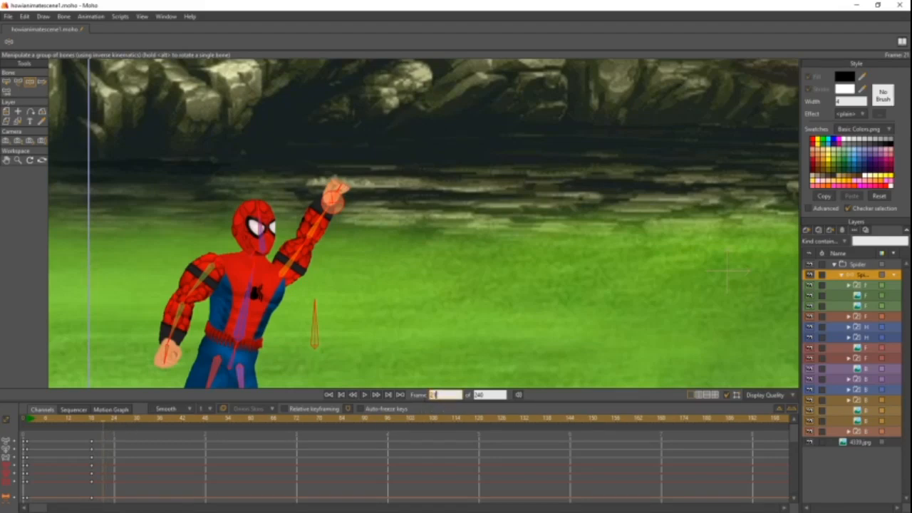
{"action": "left_click", "coordinate": [106, 424]}
{"action": "scroll", "coordinate": [328, 320], "scroll_direction": "down", "scroll_amount": 4}
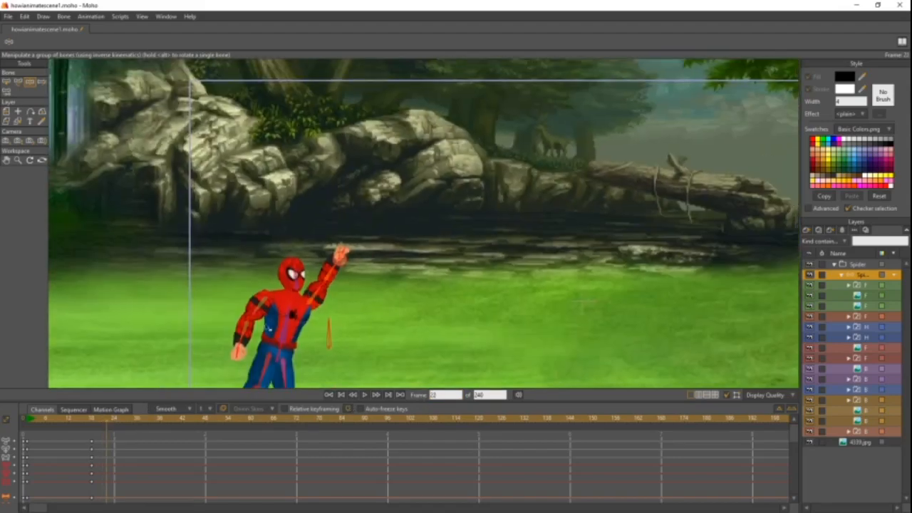
{"action": "left_click_drag", "start_coordinate": [269, 327], "coordinate": [240, 353]}
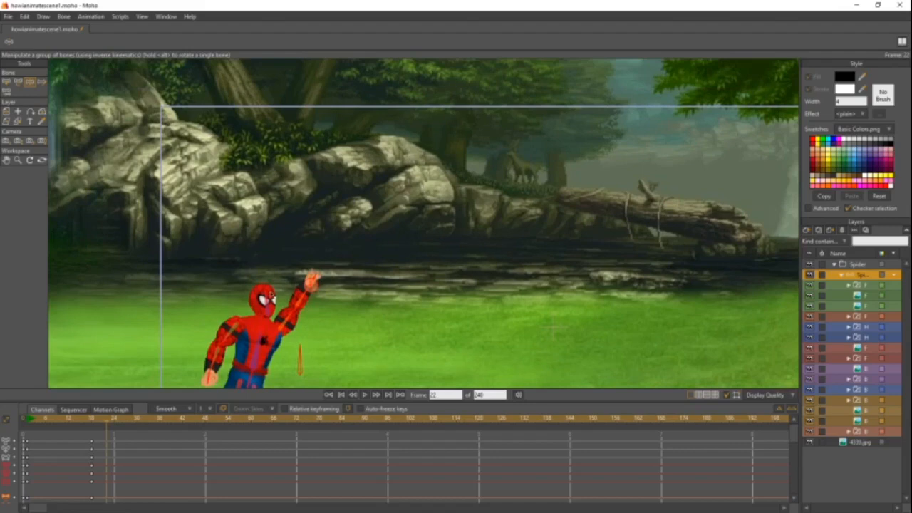
{"action": "left_click", "coordinate": [28, 83]}
{"action": "scroll", "coordinate": [334, 297], "scroll_direction": "up", "scroll_amount": 3}
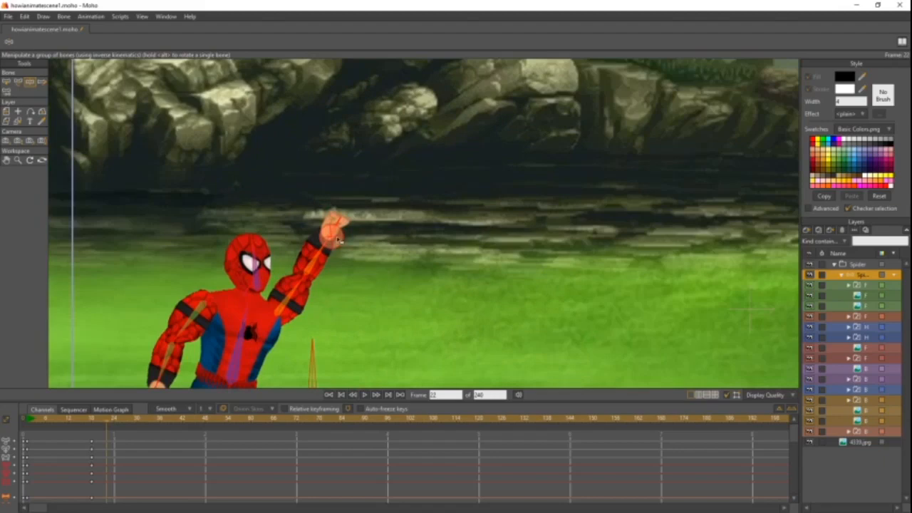
{"action": "left_click", "coordinate": [339, 239]}
{"action": "left_click_drag", "start_coordinate": [339, 239], "coordinate": [502, 66]}
{"action": "scroll", "coordinate": [394, 200], "scroll_direction": "down", "scroll_amount": 3}
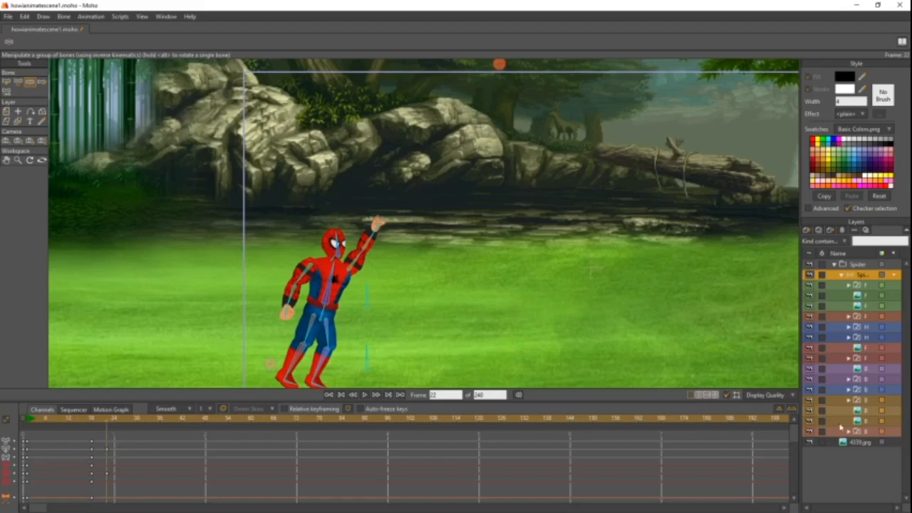
- Try to switch the lowest web switch layer in the bone group from Off to B Web on frame 22
{"action": "left_click", "coordinate": [866, 318]}
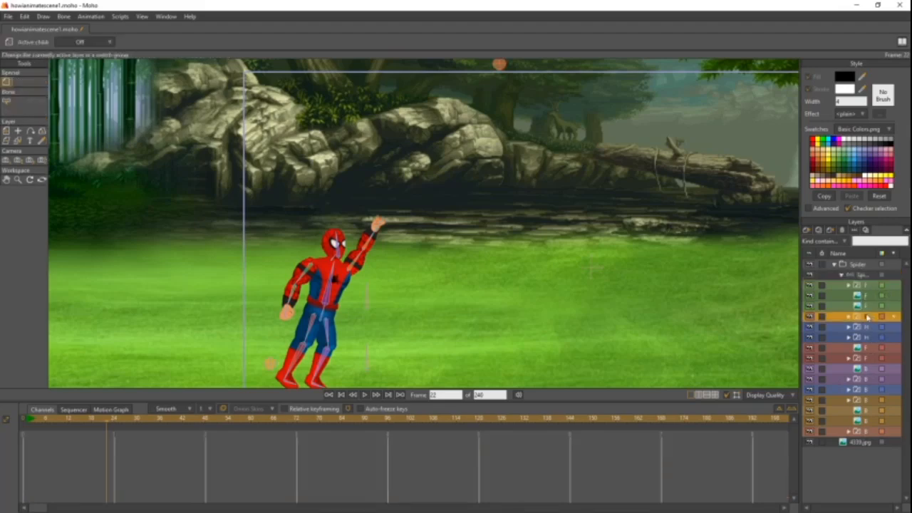
{"action": "left_click", "coordinate": [864, 432]}
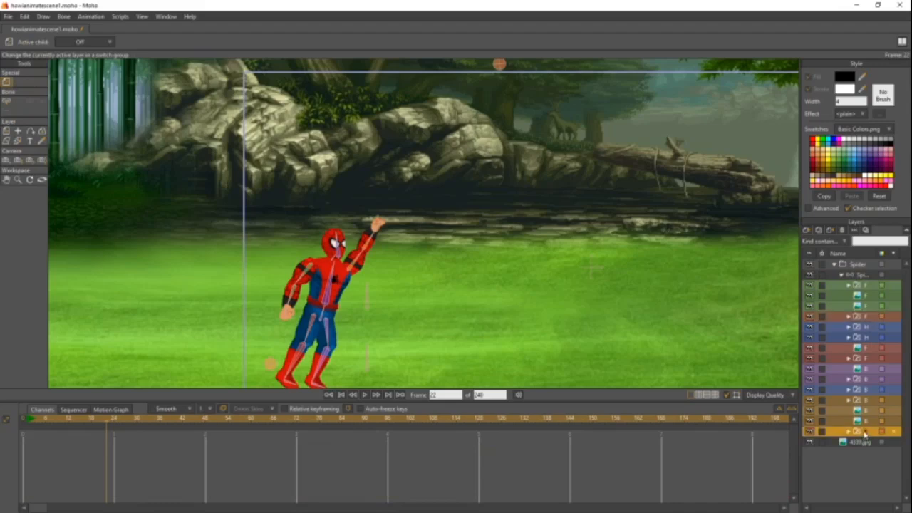
{"action": "right_click", "coordinate": [864, 433]}
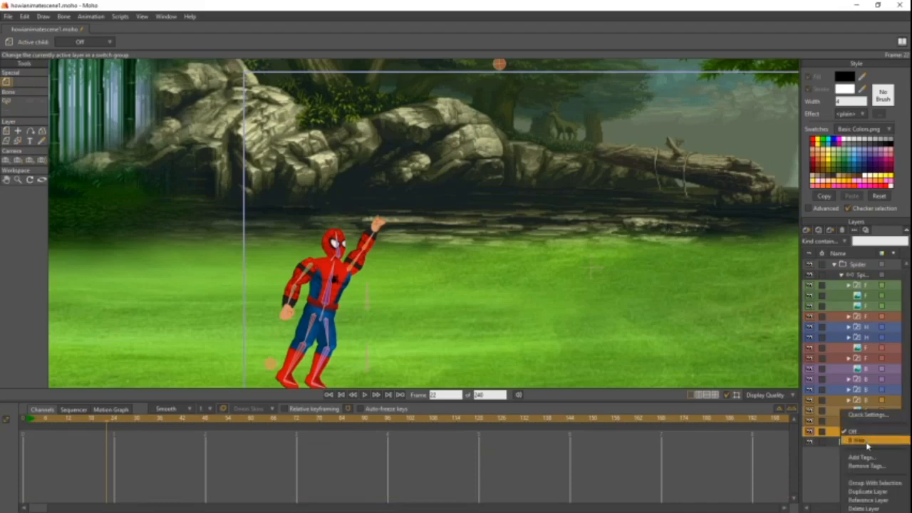
{"action": "left_click", "coordinate": [866, 440]}
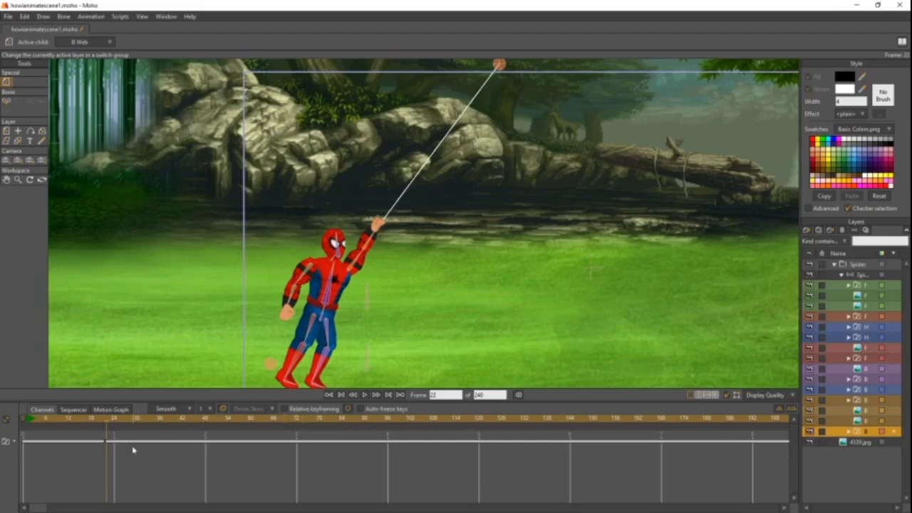
{"action": "key", "text": "ctrl+z"}
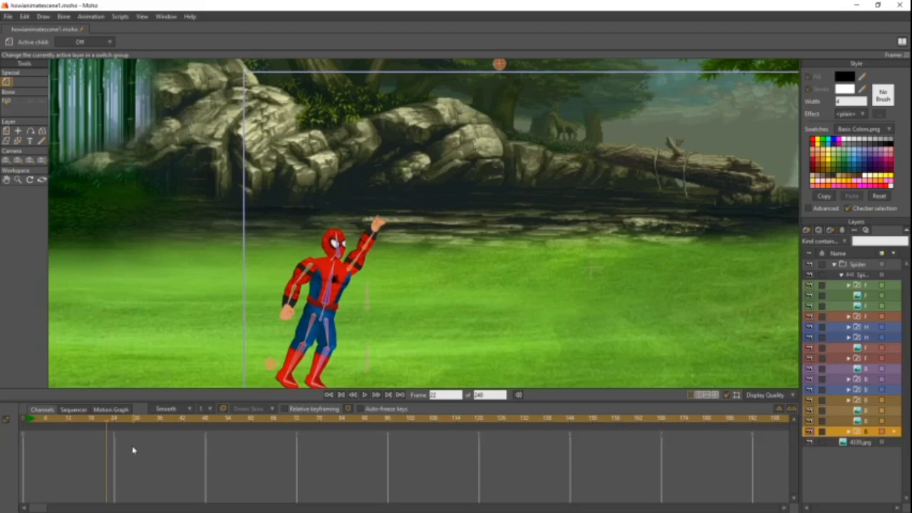
- On frame 18, switch the lowest web switch layer in Spider-Man's bone group to B Web
{"action": "left_click", "coordinate": [858, 266]}
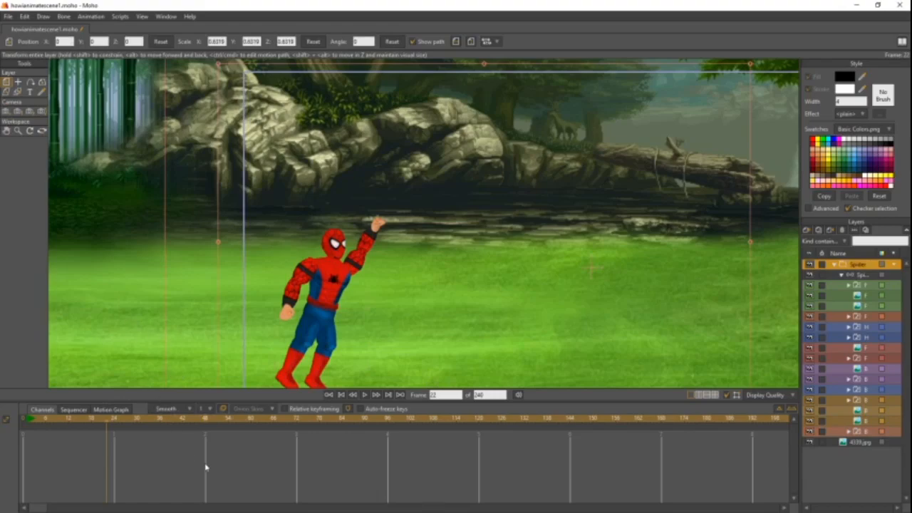
{"action": "left_click", "coordinate": [858, 275]}
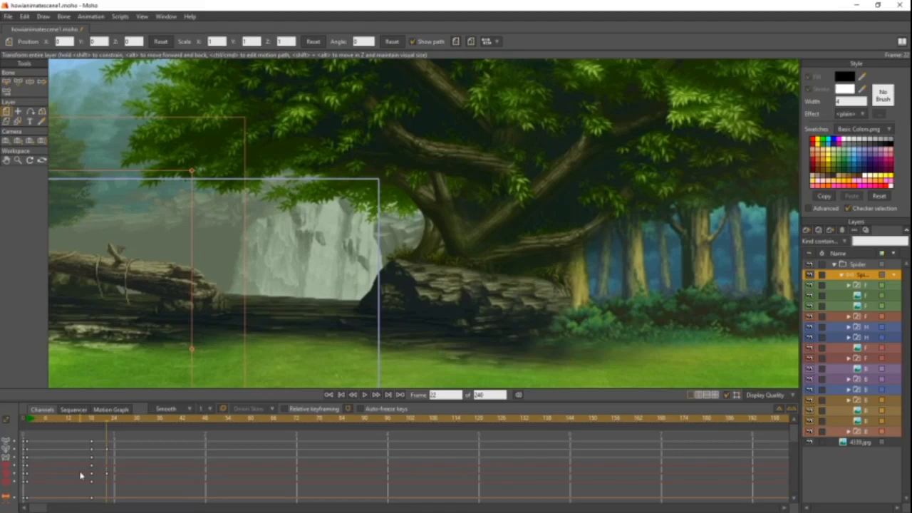
{"action": "left_click_drag", "start_coordinate": [227, 325], "coordinate": [510, 215]}
{"action": "left_click_drag", "start_coordinate": [159, 340], "coordinate": [159, 318]}
{"action": "left_click", "coordinate": [102, 421]}
{"action": "left_click_drag", "start_coordinate": [102, 421], "coordinate": [90, 425]}
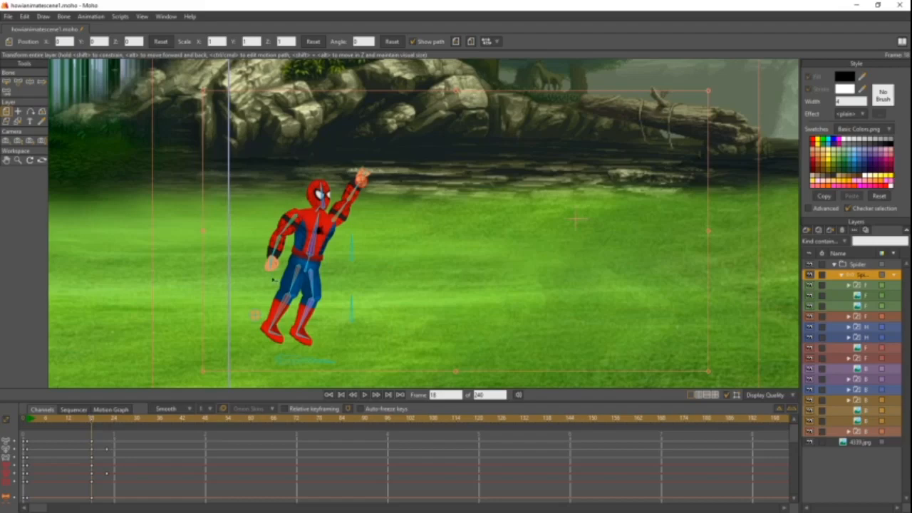
{"action": "scroll", "coordinate": [332, 211], "scroll_direction": "up", "scroll_amount": 3}
{"action": "left_click_drag", "start_coordinate": [311, 215], "coordinate": [333, 231]}
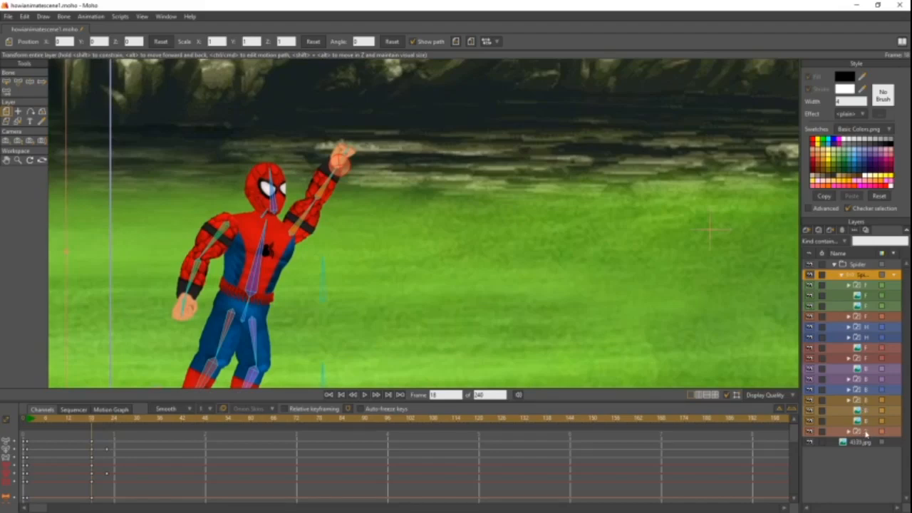
{"action": "right_click", "coordinate": [865, 433]}
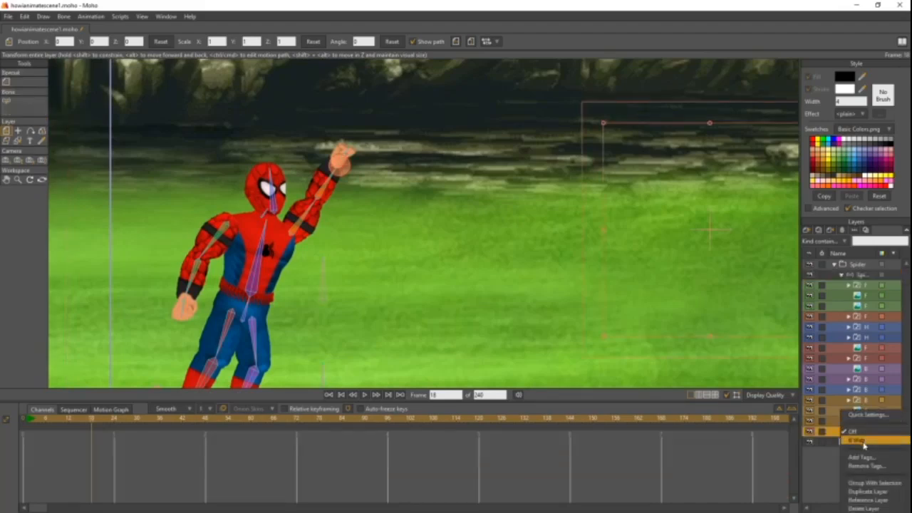
{"action": "left_click", "coordinate": [864, 442]}
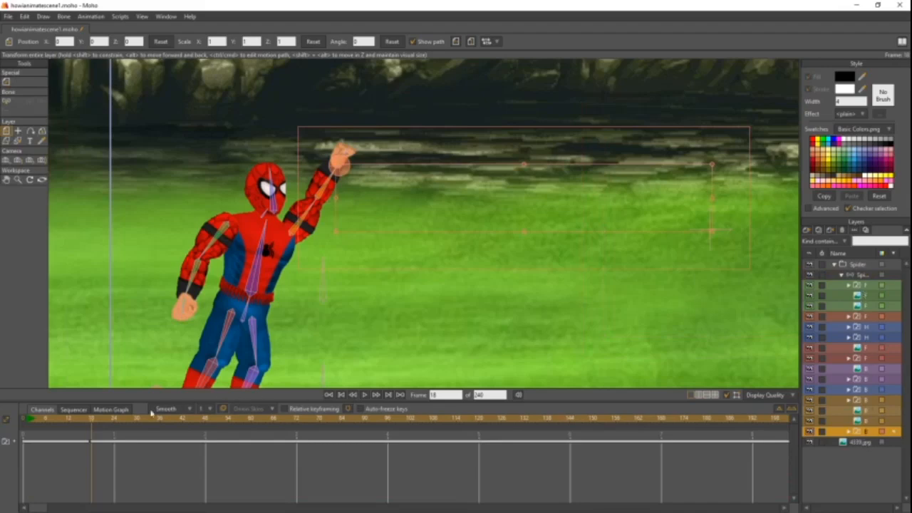
- On frame 22, use Manipulate Bones to move Spider-Man's root bone slightly forward and upward toward the web's anchor
{"action": "left_click_drag", "start_coordinate": [93, 420], "coordinate": [101, 420]}
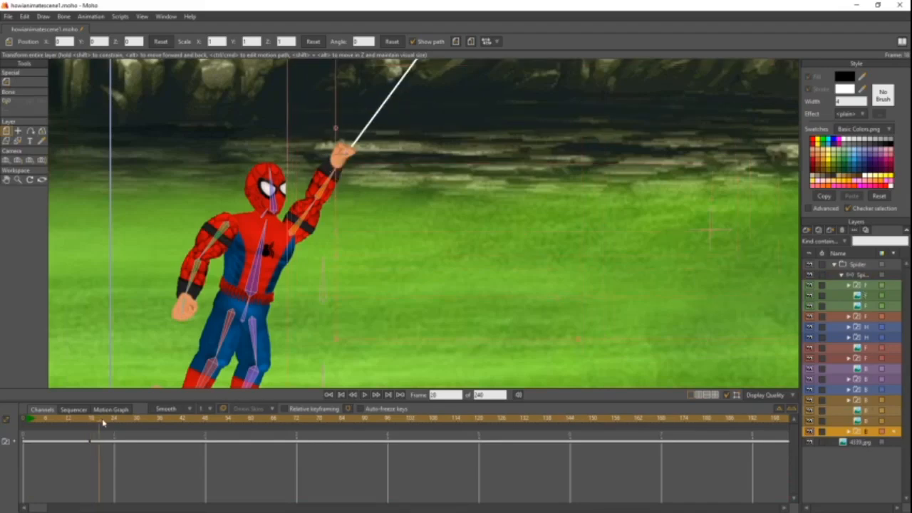
{"action": "scroll", "coordinate": [451, 279], "scroll_direction": "down", "scroll_amount": 5}
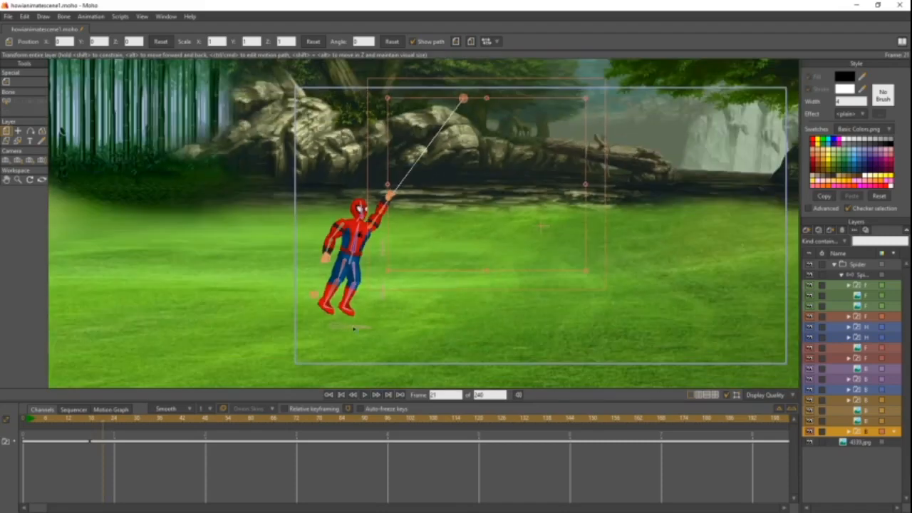
{"action": "left_click_drag", "start_coordinate": [104, 420], "coordinate": [106, 421]}
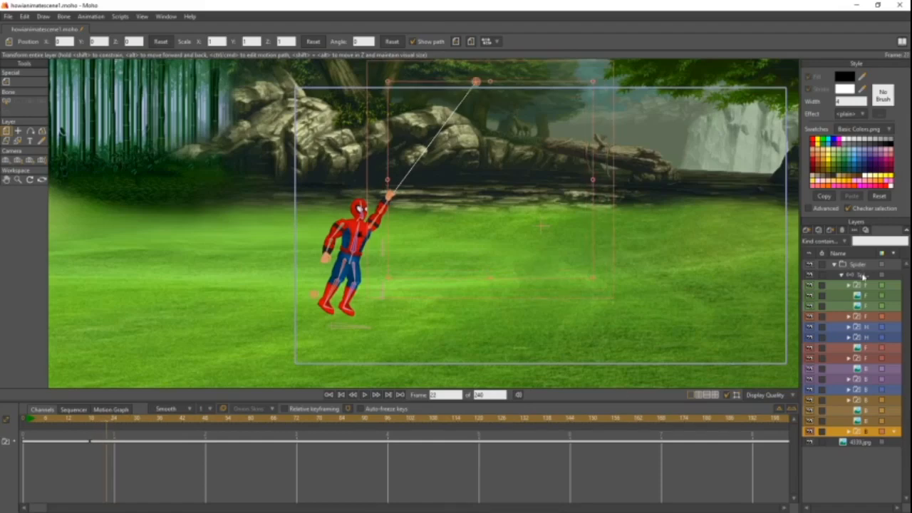
{"action": "left_click", "coordinate": [862, 276]}
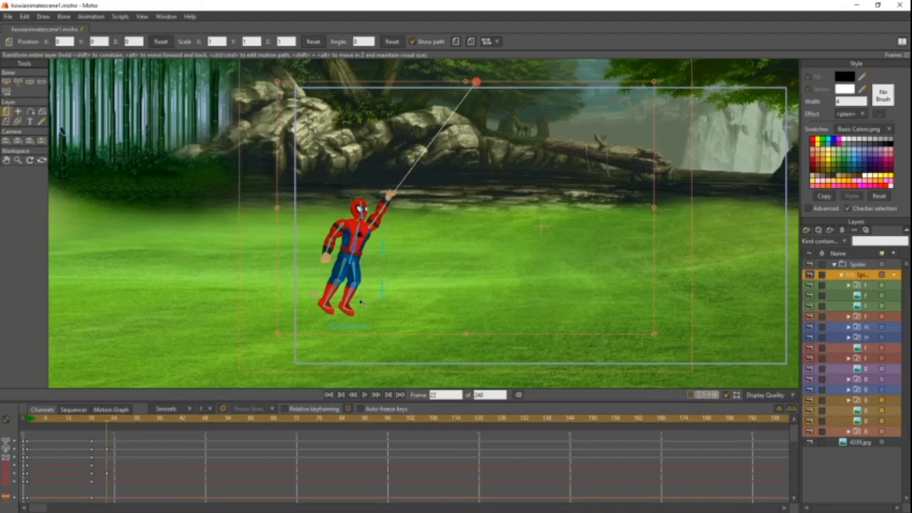
{"action": "left_click_drag", "start_coordinate": [356, 321], "coordinate": [356, 325]}
{"action": "key", "text": "ctrl+z"}
{"action": "left_click", "coordinate": [29, 83]}
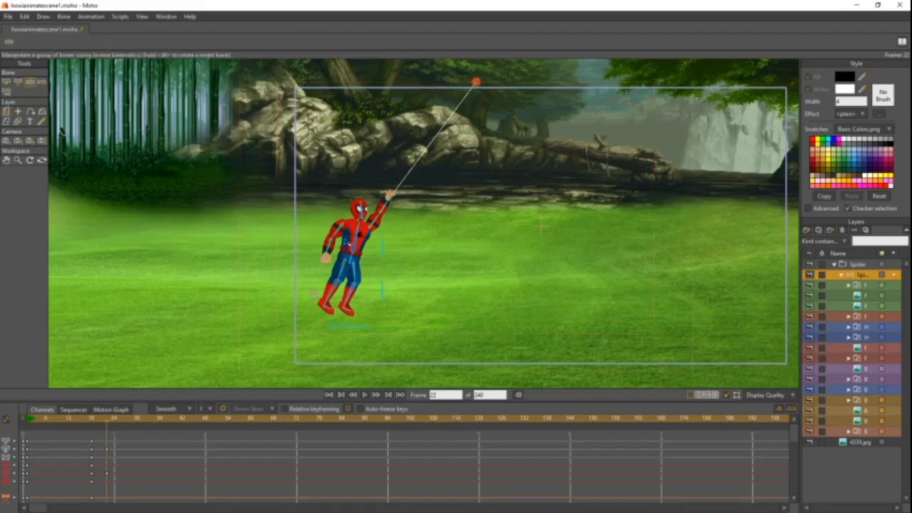
{"action": "left_click_drag", "start_coordinate": [350, 326], "coordinate": [349, 334]}
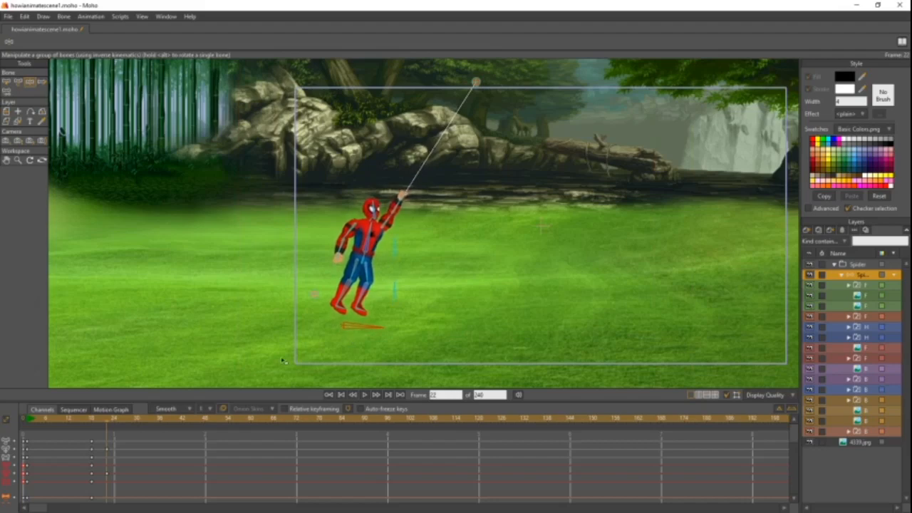
{"action": "mouse_move", "coordinate": [107, 423]}
{"action": "left_mouse_down"}
{"action": "mouse_move", "coordinate": [91, 426]}
{"action": "mouse_move", "coordinate": [108, 425]}
{"action": "left_mouse_up"}
{"action": "left_click_drag", "start_coordinate": [364, 331], "coordinate": [368, 326]}
{"action": "left_click_drag", "start_coordinate": [107, 422], "coordinate": [109, 423]}
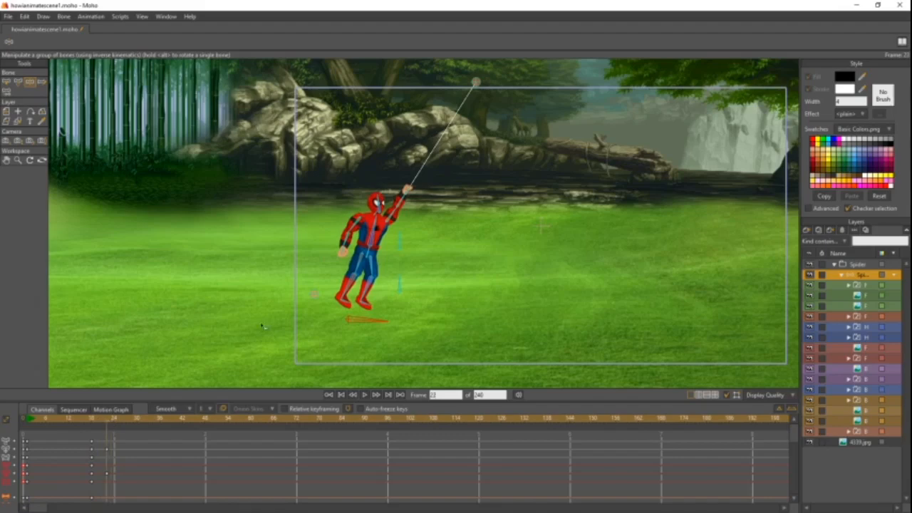
- On frame 22, adjust Spider-Man's raised hand to line up with the web line and scrub frames 18 to 22 to check it
{"action": "scroll", "coordinate": [236, 348], "scroll_direction": "up", "scroll_amount": 3}
{"action": "left_click_drag", "start_coordinate": [389, 194], "coordinate": [429, 214]}
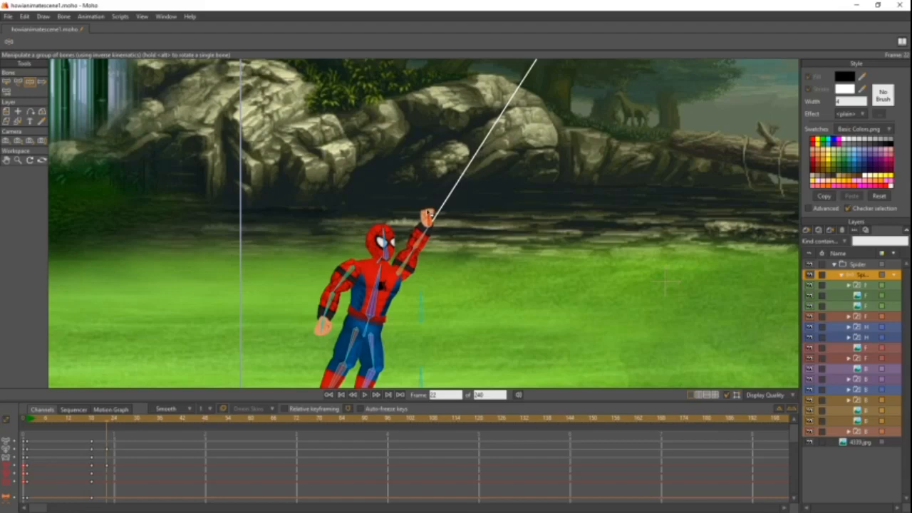
{"action": "left_click_drag", "start_coordinate": [108, 426], "coordinate": [92, 430]}
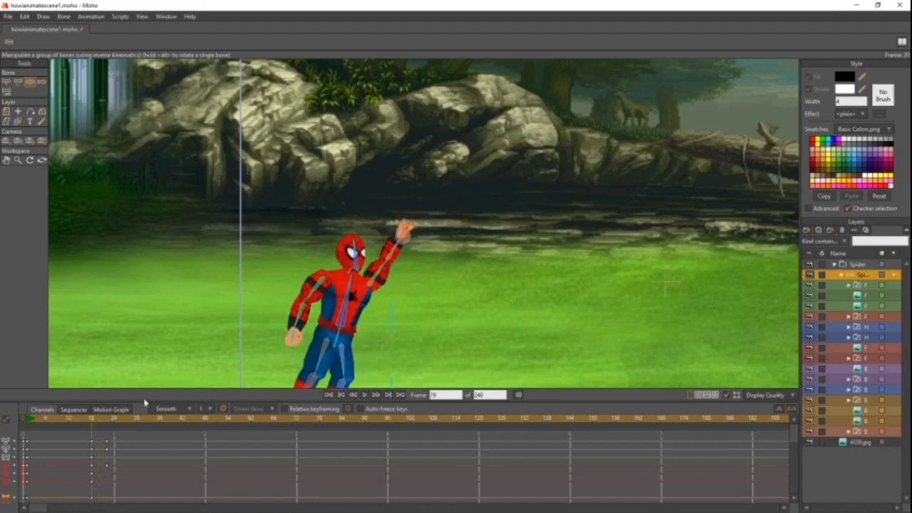
{"action": "scroll", "coordinate": [232, 354], "scroll_direction": "down", "scroll_amount": 3}
{"action": "left_click_drag", "start_coordinate": [209, 364], "coordinate": [169, 346]}
{"action": "left_click_drag", "start_coordinate": [91, 420], "coordinate": [108, 423]}
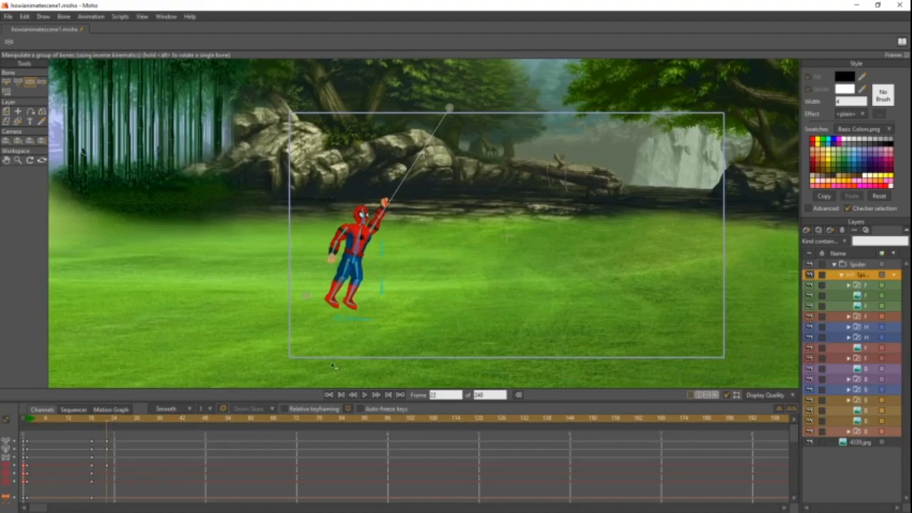
{"action": "scroll", "coordinate": [419, 336], "scroll_direction": "down", "scroll_amount": 1}
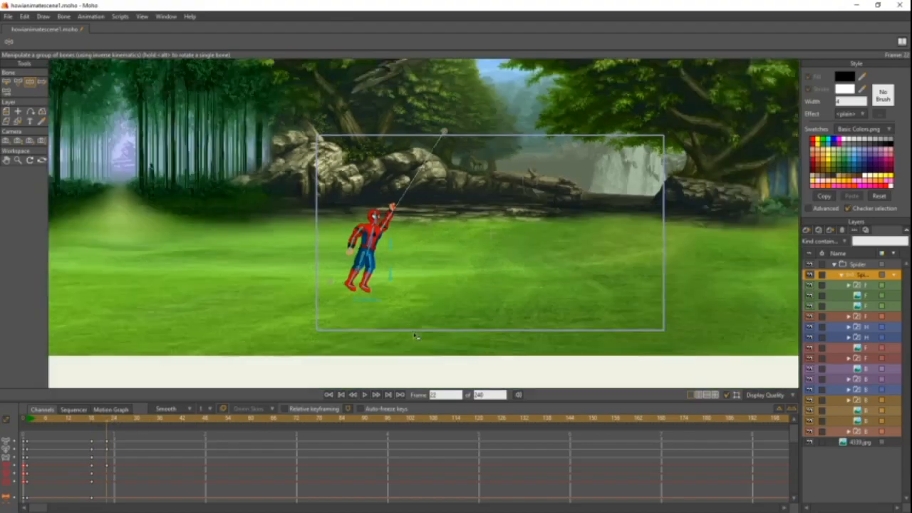
{"action": "scroll", "coordinate": [417, 336], "scroll_direction": "up", "scroll_amount": 2}
- On frame 30, move Spider-Man's root bone forward and slightly down, and bend both legs into a tucked swinging pose
{"action": "left_click_drag", "start_coordinate": [114, 420], "coordinate": [139, 423]}
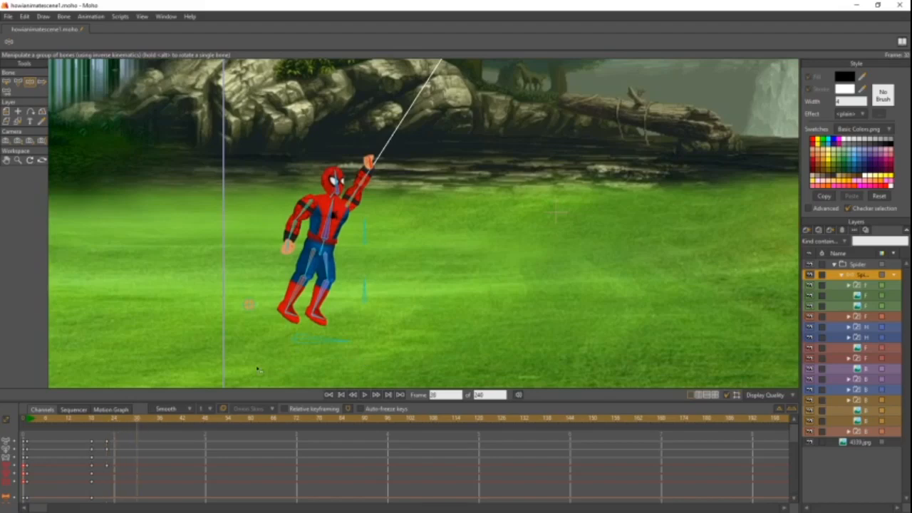
{"action": "left_click_drag", "start_coordinate": [320, 342], "coordinate": [398, 355]}
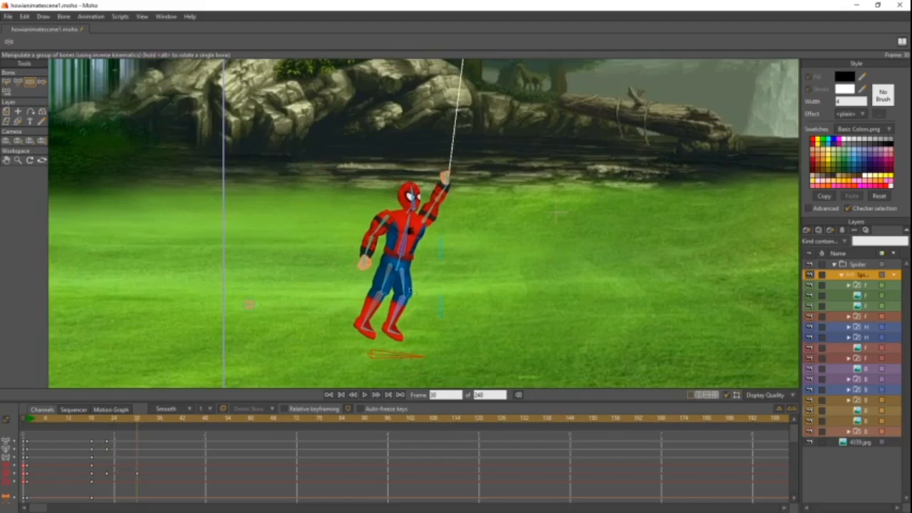
{"action": "left_click_drag", "start_coordinate": [404, 264], "coordinate": [398, 231]}
{"action": "left_click_drag", "start_coordinate": [422, 301], "coordinate": [422, 273]}
{"action": "left_click_drag", "start_coordinate": [399, 329], "coordinate": [389, 297]}
{"action": "mouse_move", "coordinate": [127, 425]}
{"action": "left_mouse_down"}
{"action": "mouse_move", "coordinate": [109, 426]}
{"action": "mouse_move", "coordinate": [136, 424]}
{"action": "mouse_move", "coordinate": [108, 425]}
{"action": "mouse_move", "coordinate": [138, 433]}
{"action": "left_mouse_up"}
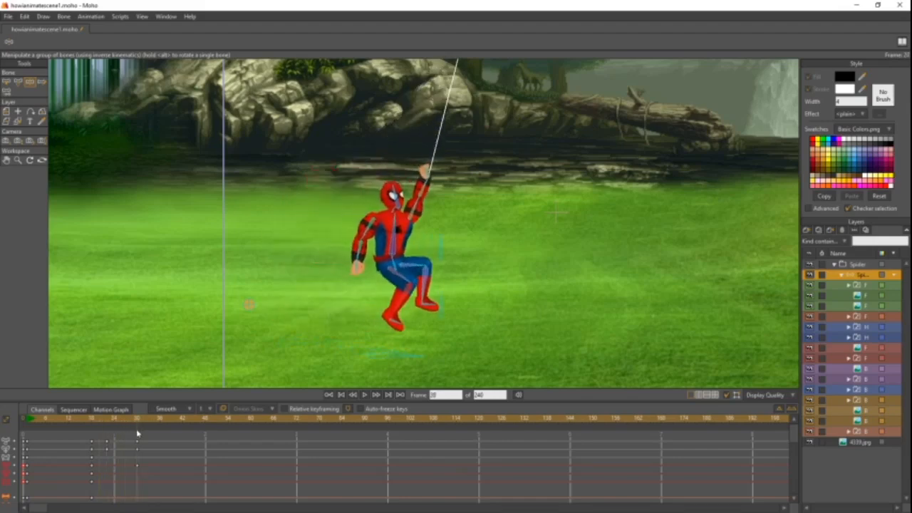
- On frame 30, try lowering Spider-Man's root bone slightly below its keyed position
{"action": "mouse_move", "coordinate": [366, 315]}
{"action": "left_mouse_down"}
{"action": "mouse_move", "coordinate": [342, 269]}
{"action": "mouse_move", "coordinate": [369, 332]}
{"action": "left_mouse_up"}
{"action": "mouse_move", "coordinate": [137, 420]}
{"action": "left_mouse_down"}
{"action": "mouse_move", "coordinate": [96, 419]}
{"action": "mouse_move", "coordinate": [137, 421]}
{"action": "left_mouse_up"}
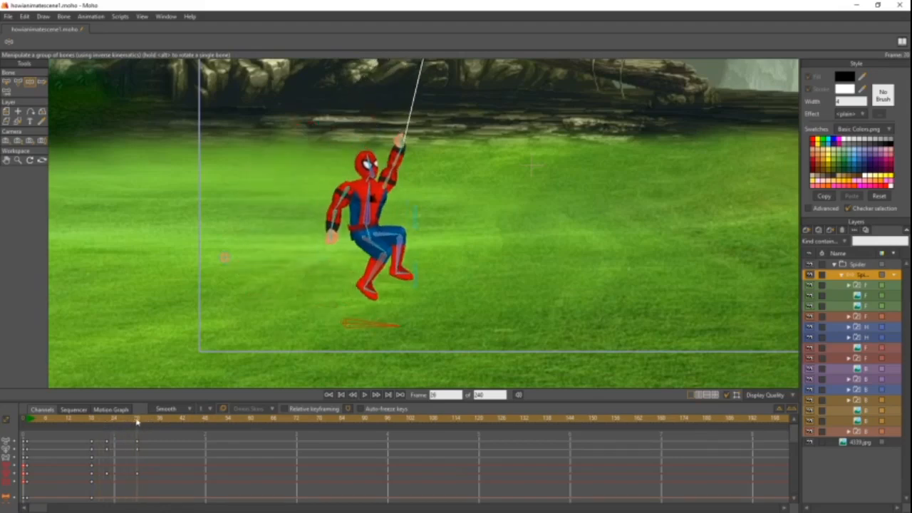
{"action": "mouse_move", "coordinate": [138, 421]}
{"action": "left_mouse_down"}
{"action": "mouse_move", "coordinate": [159, 422]}
{"action": "mouse_move", "coordinate": [136, 424]}
{"action": "left_mouse_up"}
- On frame 72, try rotating Spider-Man's body into an upside-down tucked pose and scrub back through the motion
{"action": "left_click_drag", "start_coordinate": [137, 422], "coordinate": [297, 425]}
{"action": "left_click_drag", "start_coordinate": [536, 352], "coordinate": [479, 356]}
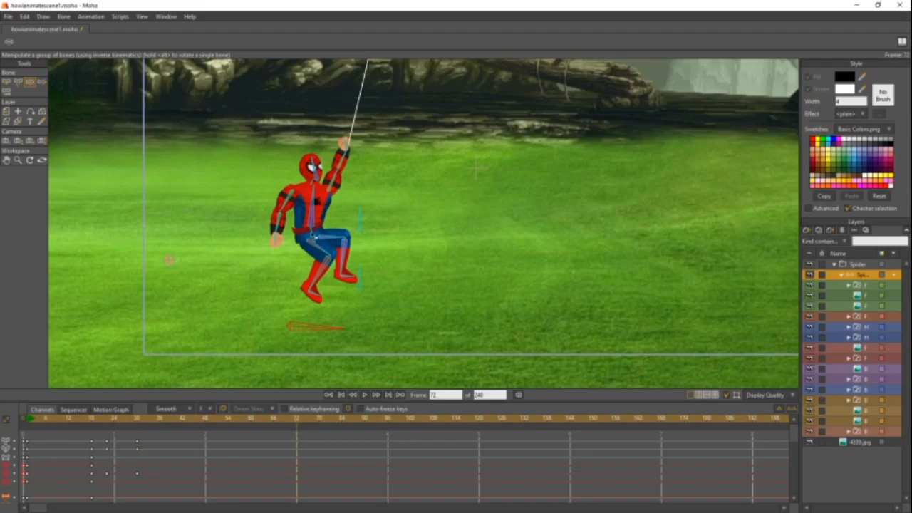
{"action": "left_click_drag", "start_coordinate": [313, 234], "coordinate": [286, 273]}
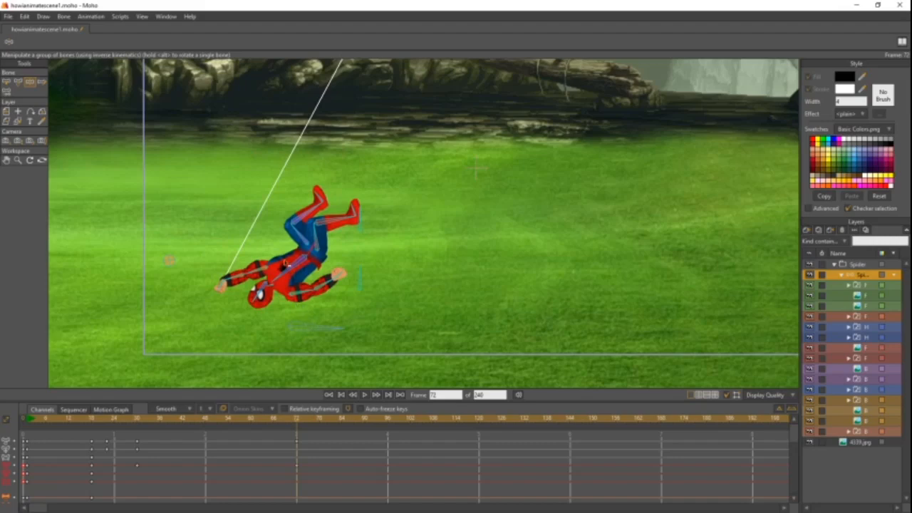
{"action": "left_click_drag", "start_coordinate": [283, 276], "coordinate": [264, 255]}
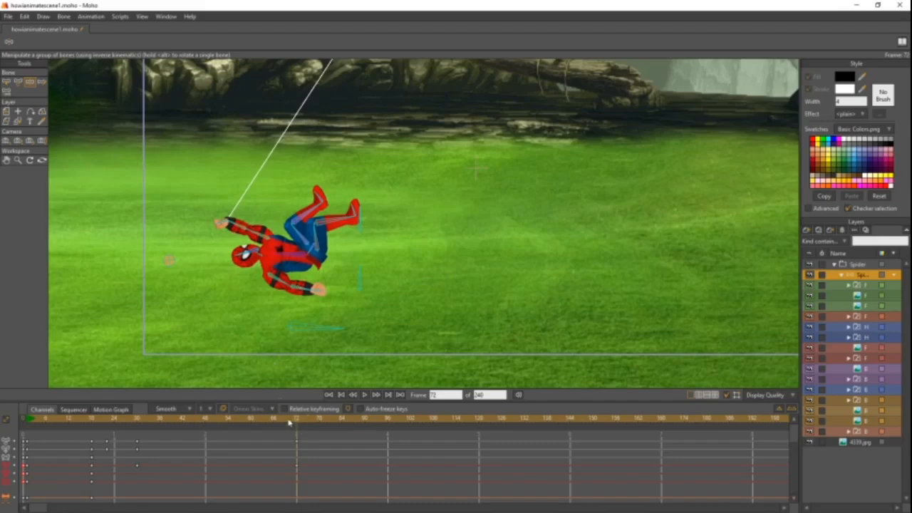
{"action": "mouse_move", "coordinate": [284, 421]}
{"action": "left_mouse_down"}
{"action": "mouse_move", "coordinate": [159, 411]}
{"action": "mouse_move", "coordinate": [294, 428]}
{"action": "left_mouse_up"}
{"action": "left_click_drag", "start_coordinate": [227, 428], "coordinate": [95, 426]}
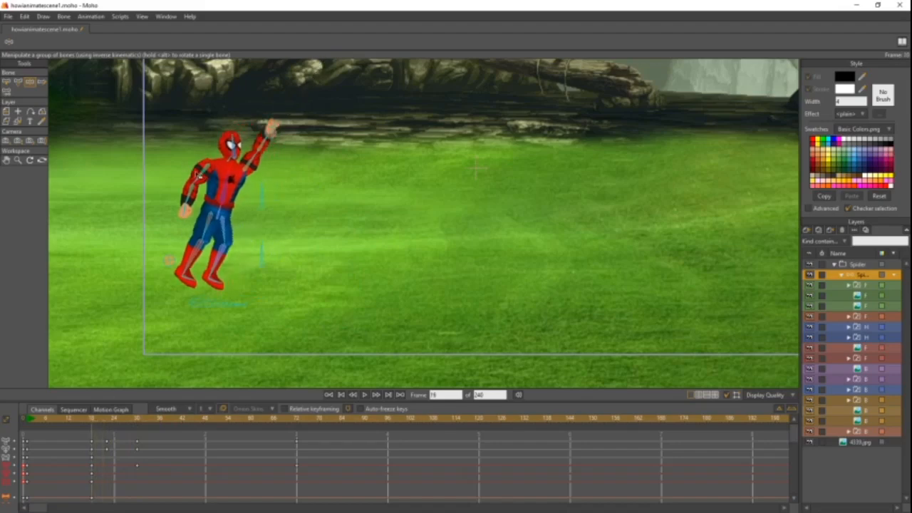
{"action": "left_click_drag", "start_coordinate": [91, 426], "coordinate": [296, 425]}
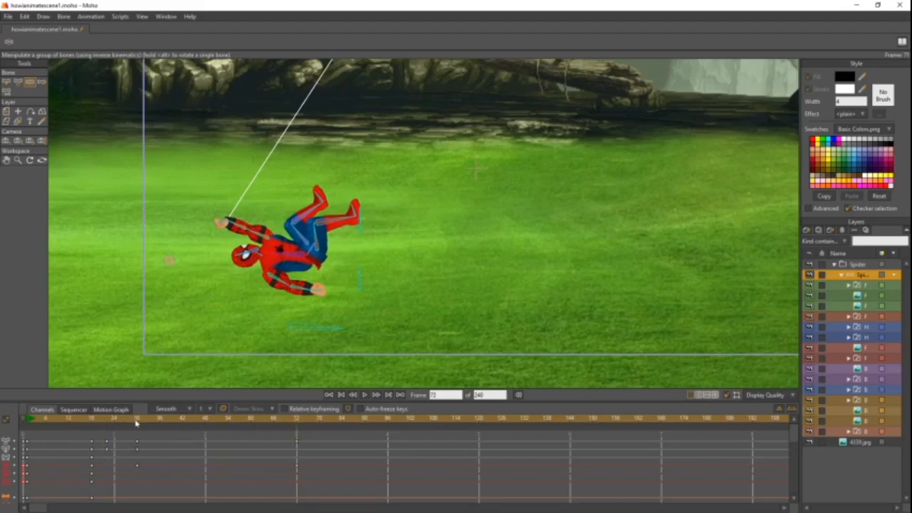
- On frame 72, try swinging Spider-Man's free arm down and up toward the web-holding hand
{"action": "left_click_drag", "start_coordinate": [298, 291], "coordinate": [250, 338]}
{"action": "mouse_move", "coordinate": [148, 421]}
{"action": "left_mouse_down"}
{"action": "mouse_move", "coordinate": [97, 424]}
{"action": "mouse_move", "coordinate": [148, 429]}
{"action": "left_mouse_up"}
{"action": "left_click_drag", "start_coordinate": [189, 433], "coordinate": [300, 435]}
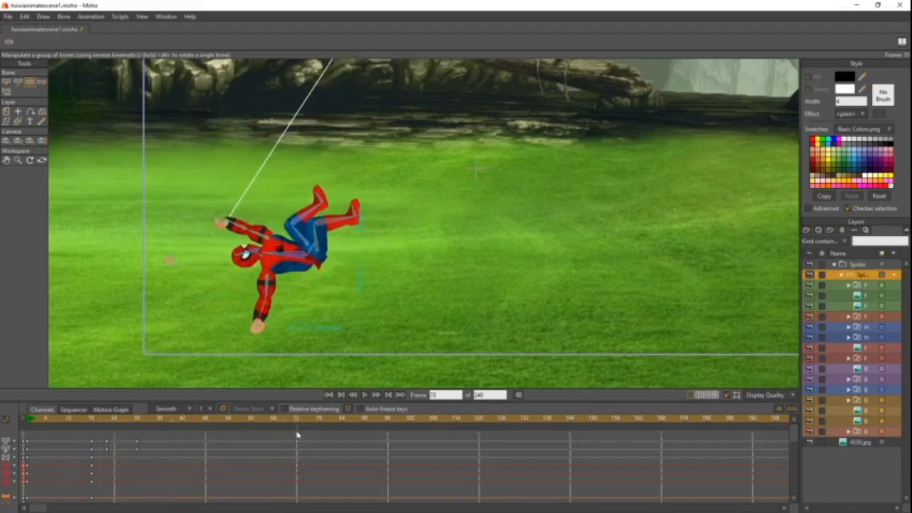
{"action": "left_click_drag", "start_coordinate": [268, 289], "coordinate": [244, 251]}
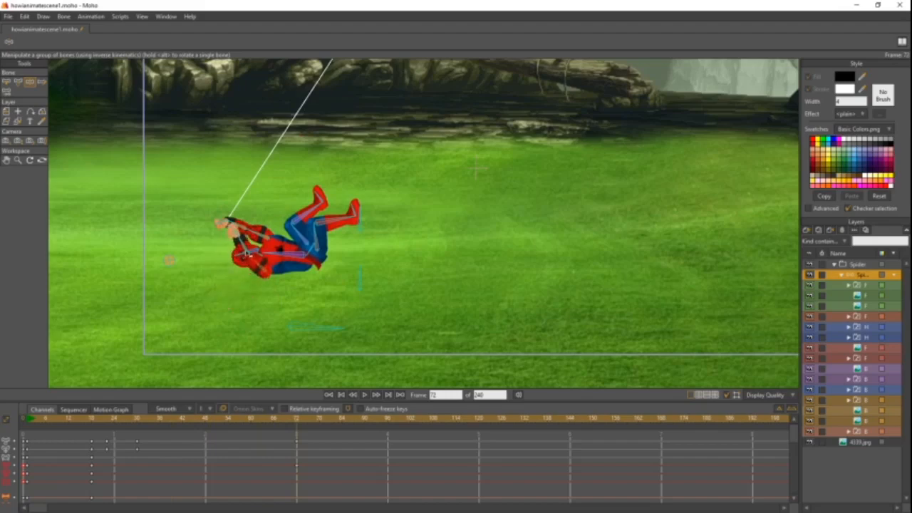
{"action": "left_click_drag", "start_coordinate": [284, 423], "coordinate": [136, 438]}
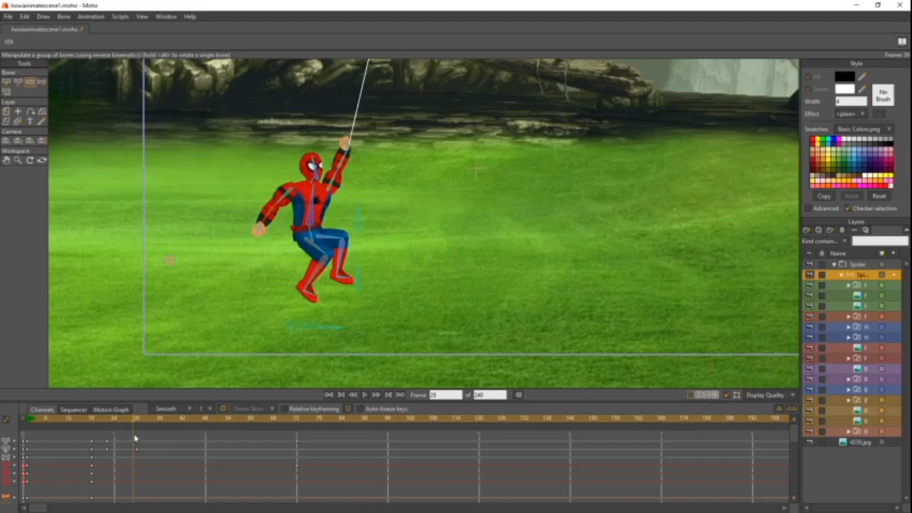
- Undo the arm and body rotations on frame 72 and the root bone lowering on frame 30
{"action": "key", "text": "ctrl+z"}
{"action": "key", "text": "ctrl+z"}
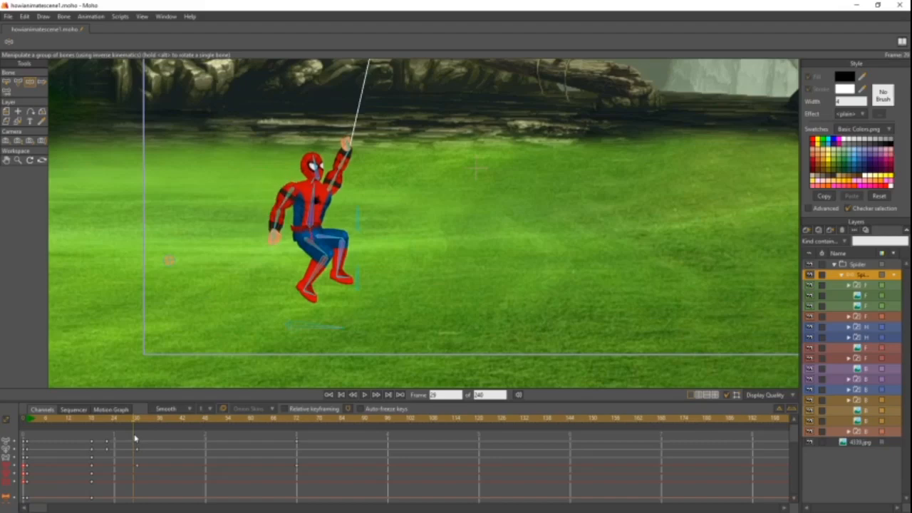
{"action": "key", "text": "ctrl+z"}
{"action": "key", "text": "ctrl+z"}
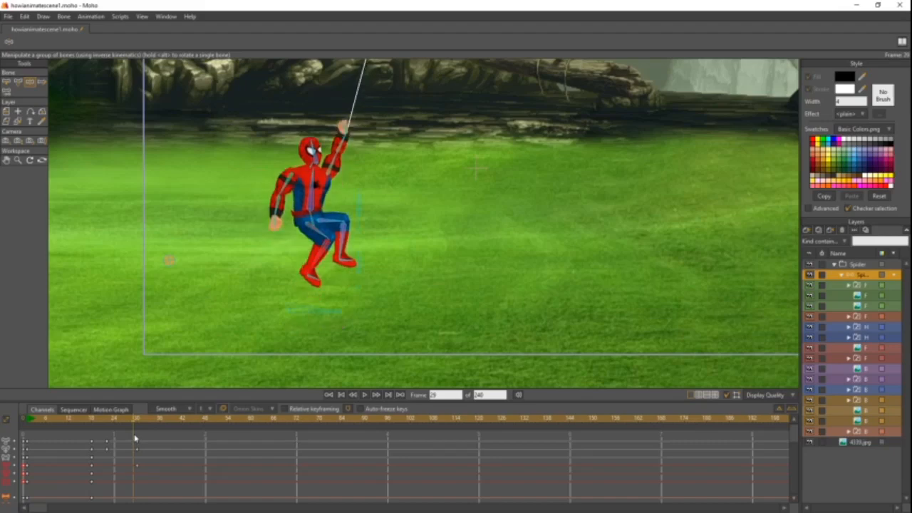
- On frame 30, key all of Spider-Man's bones and move his root bone slightly downward
{"action": "mouse_move", "coordinate": [135, 421]}
{"action": "left_mouse_down"}
{"action": "mouse_move", "coordinate": [106, 421]}
{"action": "mouse_move", "coordinate": [139, 426]}
{"action": "left_mouse_up"}
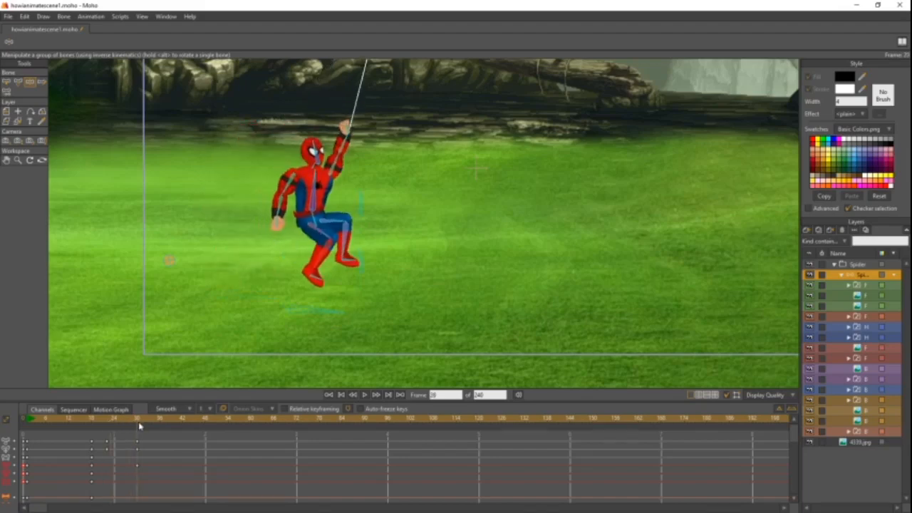
{"action": "key", "text": "ctrl+a"}
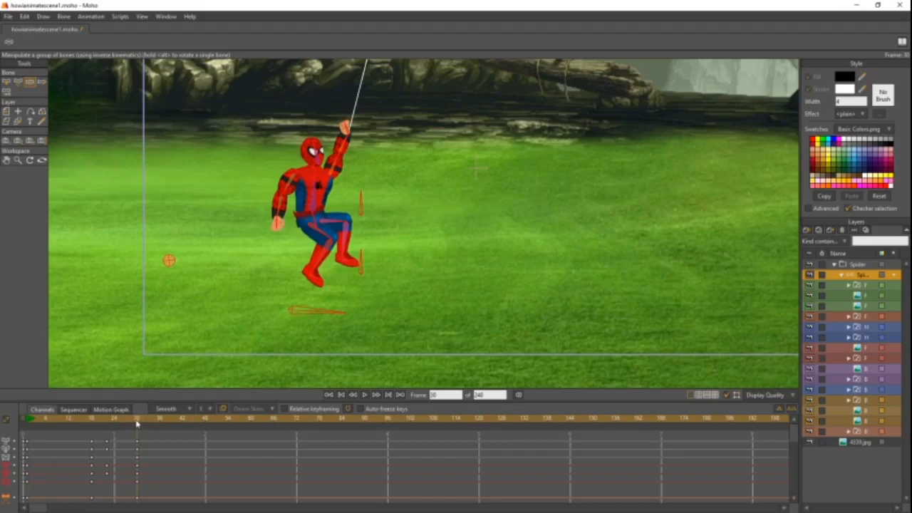
{"action": "left_click_drag", "start_coordinate": [139, 423], "coordinate": [297, 429]}
{"action": "left_click", "coordinate": [140, 421]}
{"action": "left_click", "coordinate": [116, 423]}
{"action": "left_click_drag", "start_coordinate": [116, 424], "coordinate": [138, 432]}
{"action": "left_click_drag", "start_coordinate": [341, 317], "coordinate": [330, 327]}
- On frame 42, move Spider-Man's root bone forward, lean his torso back and swing his legs forward
{"action": "left_click_drag", "start_coordinate": [177, 421], "coordinate": [183, 425]}
{"action": "left_click_drag", "start_coordinate": [293, 352], "coordinate": [381, 324]}
{"action": "left_click_drag", "start_coordinate": [376, 213], "coordinate": [370, 217]}
{"action": "left_click_drag", "start_coordinate": [362, 141], "coordinate": [360, 119]}
{"action": "left_click_drag", "start_coordinate": [342, 233], "coordinate": [423, 220]}
{"action": "left_click_drag", "start_coordinate": [394, 254], "coordinate": [407, 262]}
{"action": "left_click_drag", "start_coordinate": [377, 314], "coordinate": [397, 307]}
- On frame 42, move Spider-Man's root bone further forward and upward so he swings past the web's anchor
{"action": "scroll", "coordinate": [398, 307], "scroll_direction": "down", "scroll_amount": 5}
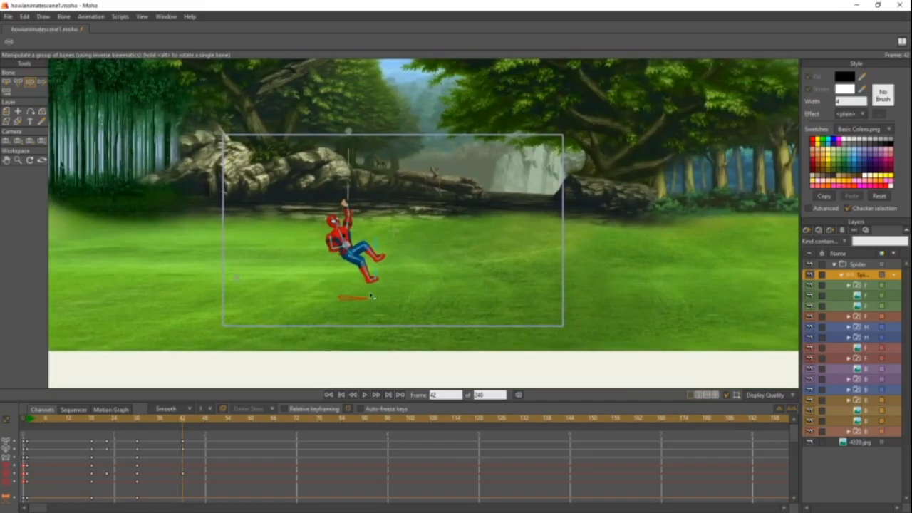
{"action": "left_click_drag", "start_coordinate": [362, 300], "coordinate": [389, 291]}
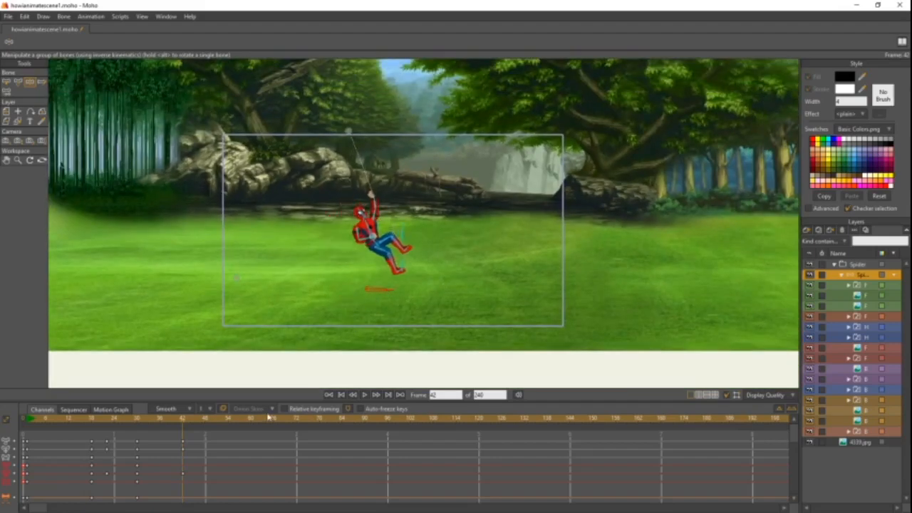
{"action": "left_click_drag", "start_coordinate": [181, 421], "coordinate": [183, 441]}
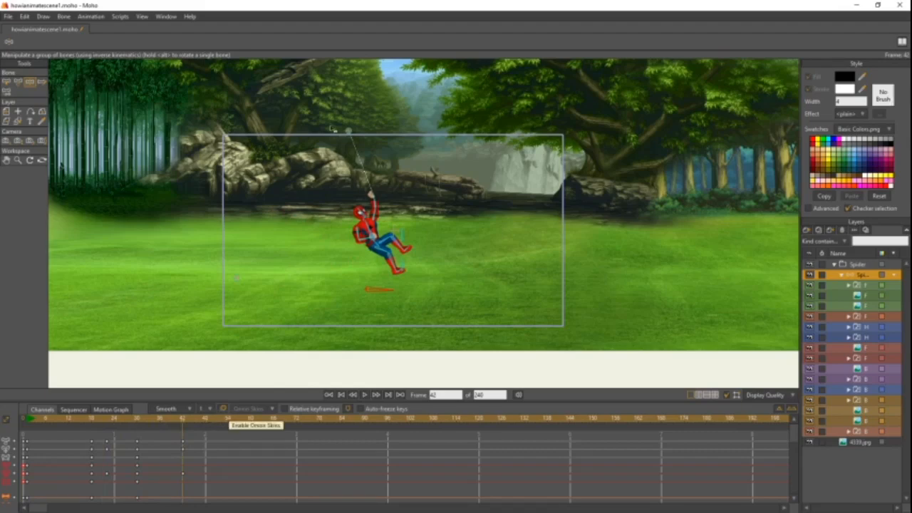
- On frame 42, switch the lowest web switch layer in the bone group to Off and key all of Spider-Man's bones
{"action": "scroll", "coordinate": [442, 230], "scroll_direction": "up", "scroll_amount": 2}
{"action": "left_click_drag", "start_coordinate": [446, 237], "coordinate": [483, 255]}
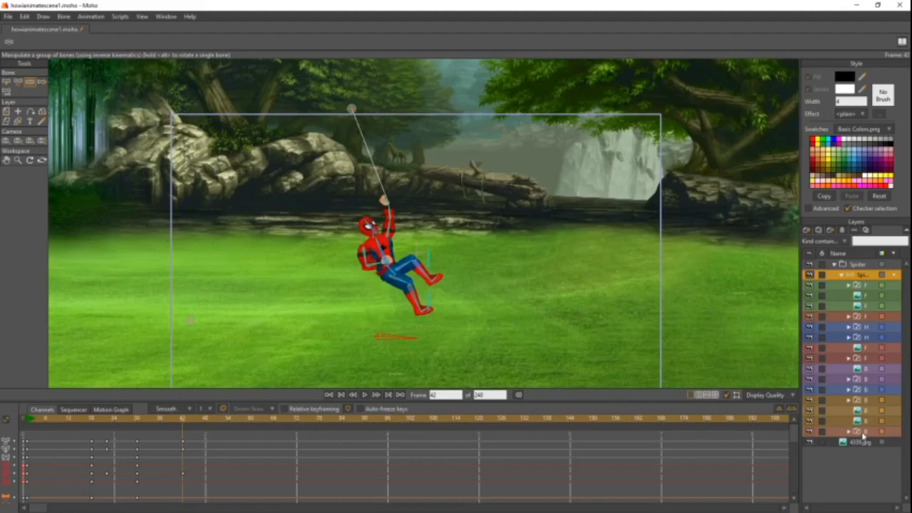
{"action": "right_click", "coordinate": [862, 433]}
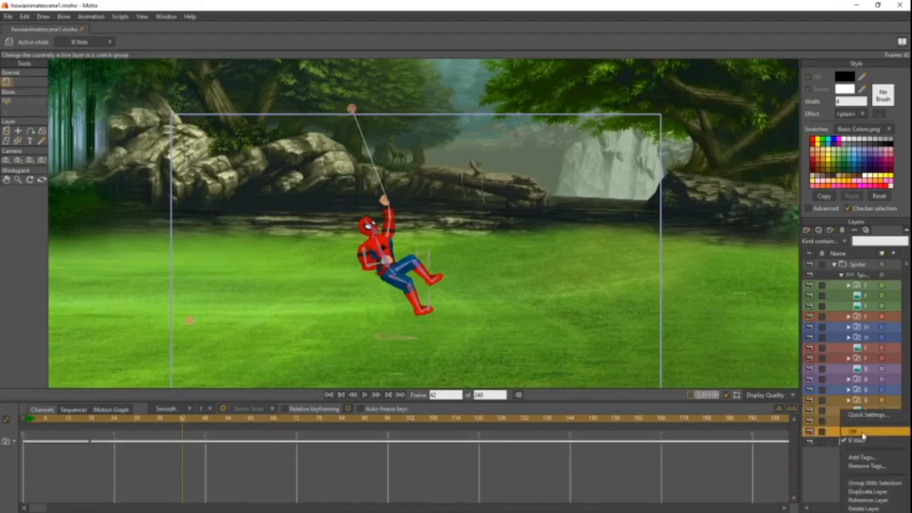
{"action": "left_click", "coordinate": [860, 433]}
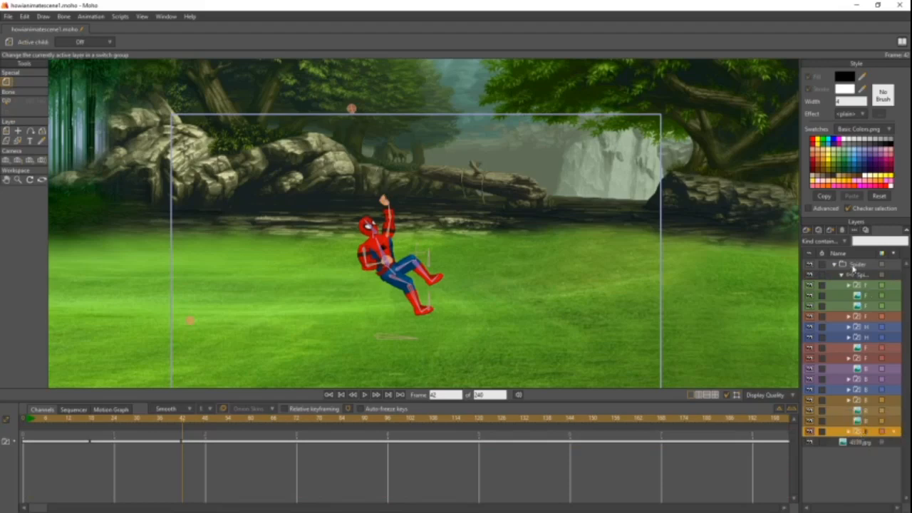
{"action": "left_click", "coordinate": [863, 276]}
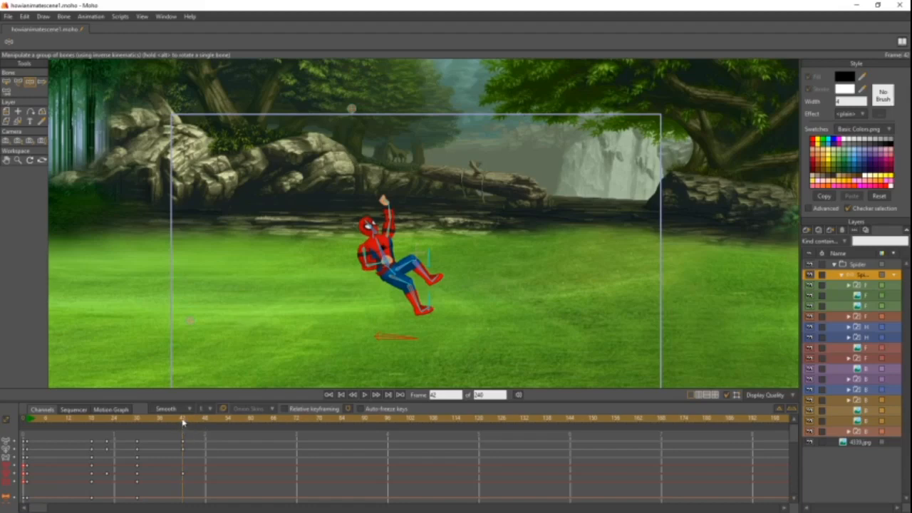
{"action": "key", "text": "ctrl+a"}
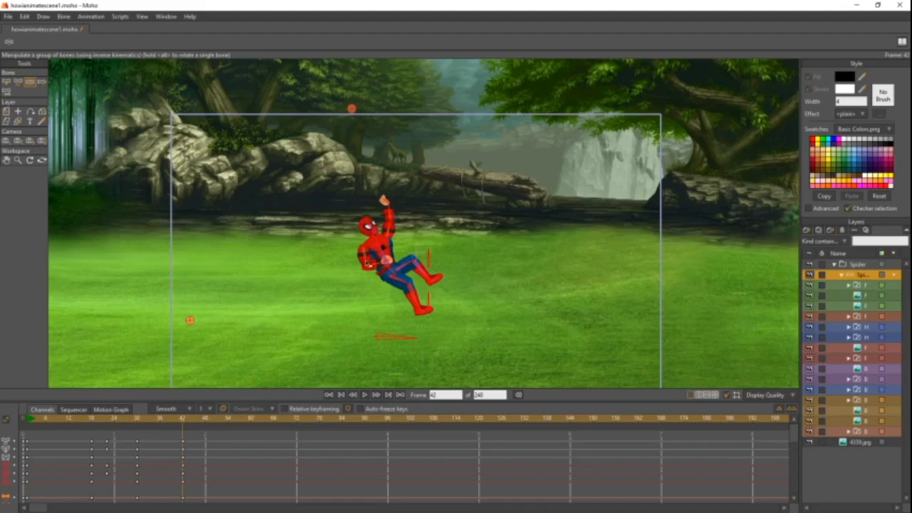
- On frame 54, move Spider-Man's root bone forward and slightly down, straighten his torso, and swap which arm is raised
{"action": "left_click_drag", "start_coordinate": [193, 427], "coordinate": [228, 425]}
{"action": "left_click_drag", "start_coordinate": [410, 332], "coordinate": [425, 342]}
{"action": "left_click", "coordinate": [408, 279]}
{"action": "left_click_drag", "start_coordinate": [408, 279], "coordinate": [412, 284]}
{"action": "left_click_drag", "start_coordinate": [452, 240], "coordinate": [476, 358]}
{"action": "left_click_drag", "start_coordinate": [410, 267], "coordinate": [477, 220]}
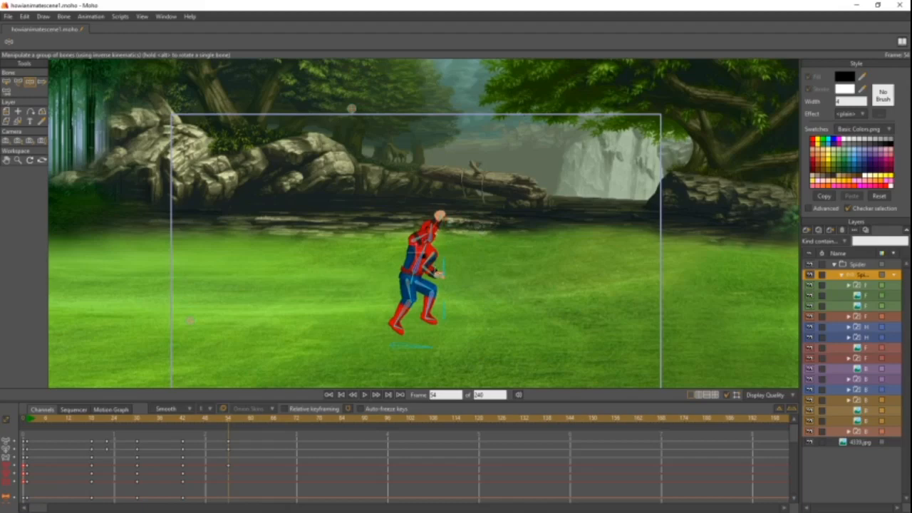
- On frame 54, refine the torso and raised arm, trail the legs backward and lower the other arm beside the body
{"action": "left_click_drag", "start_coordinate": [419, 264], "coordinate": [418, 260]}
{"action": "left_click_drag", "start_coordinate": [428, 223], "coordinate": [423, 219]}
{"action": "left_click_drag", "start_coordinate": [430, 291], "coordinate": [383, 304]}
{"action": "left_click_drag", "start_coordinate": [442, 271], "coordinate": [425, 283]}
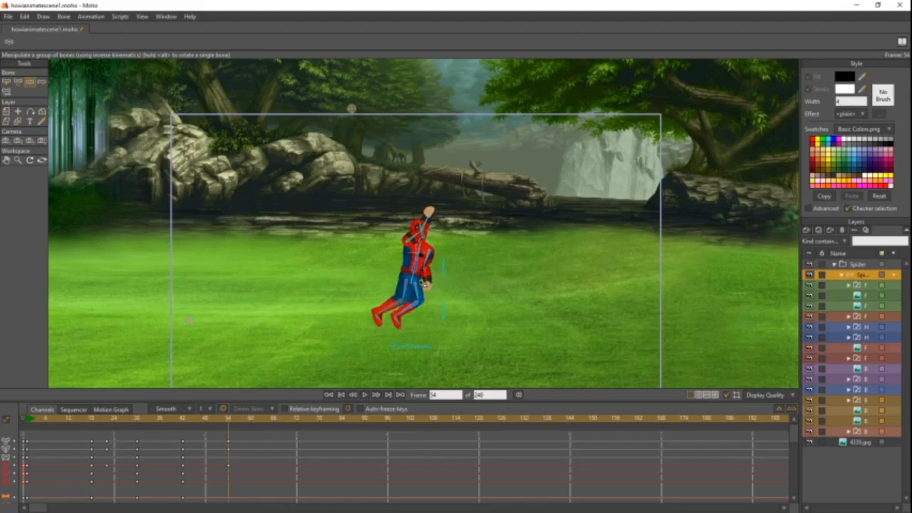
{"action": "mouse_move", "coordinate": [214, 427]}
{"action": "left_mouse_down"}
{"action": "mouse_move", "coordinate": [171, 429]}
{"action": "mouse_move", "coordinate": [238, 424]}
{"action": "mouse_move", "coordinate": [126, 432]}
{"action": "mouse_move", "coordinate": [229, 436]}
{"action": "left_mouse_up"}
- Move the bone keyframes on frame 54 to frame 60 and go to that frame
{"action": "left_click_drag", "start_coordinate": [252, 435], "coordinate": [212, 502]}
{"action": "left_click", "coordinate": [240, 421]}
{"action": "left_click", "coordinate": [228, 423]}
{"action": "left_click_drag", "start_coordinate": [229, 444], "coordinate": [252, 444]}
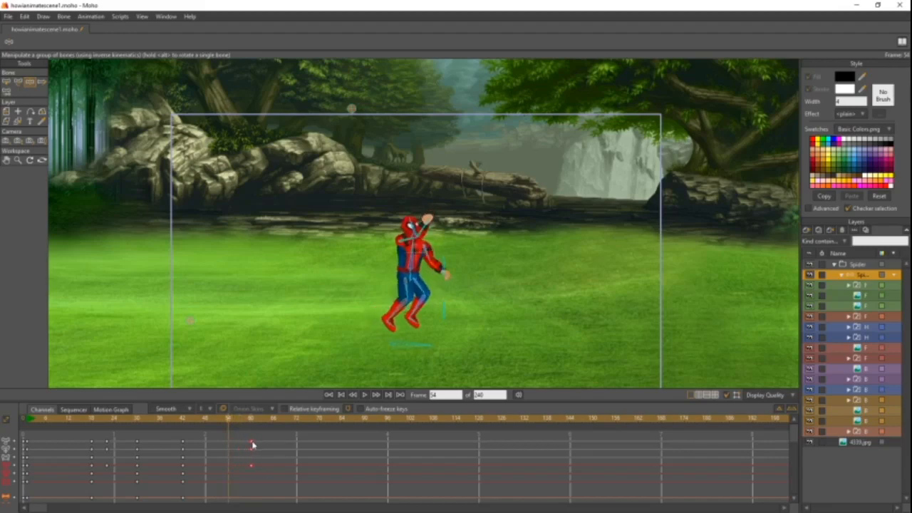
{"action": "mouse_move", "coordinate": [240, 425]}
{"action": "left_mouse_down"}
{"action": "mouse_move", "coordinate": [190, 425]}
{"action": "mouse_move", "coordinate": [250, 425]}
{"action": "left_mouse_up"}
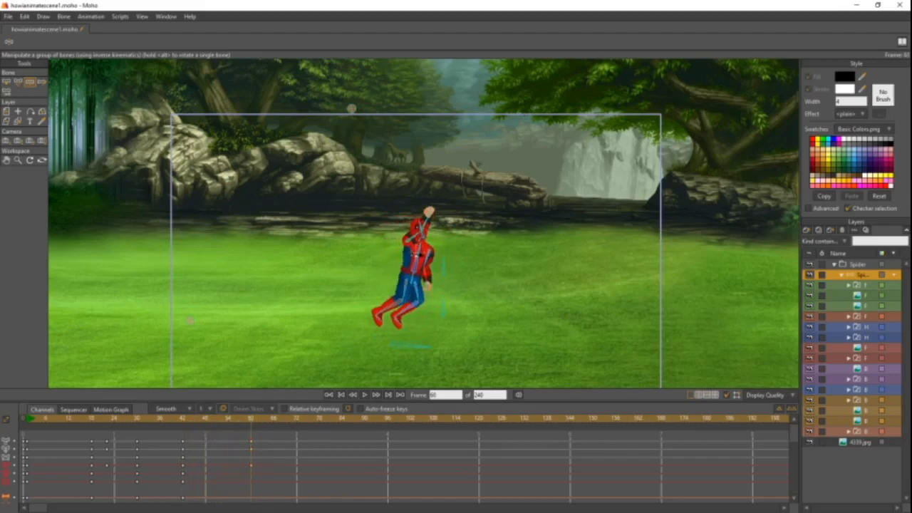
- Select all of Spider-Man's bones and key their current pose on frame 60
{"action": "left_click_drag", "start_coordinate": [463, 243], "coordinate": [385, 261]}
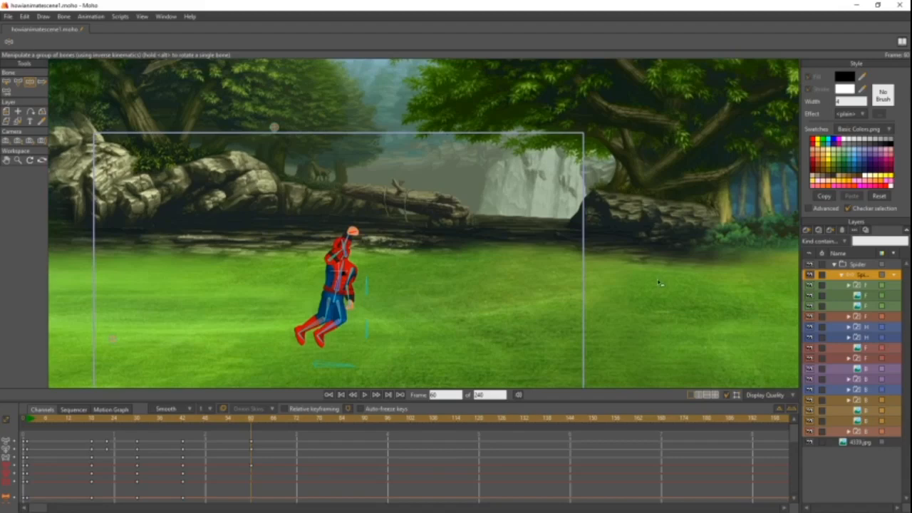
{"action": "scroll", "coordinate": [386, 246], "scroll_direction": "up", "scroll_amount": 5}
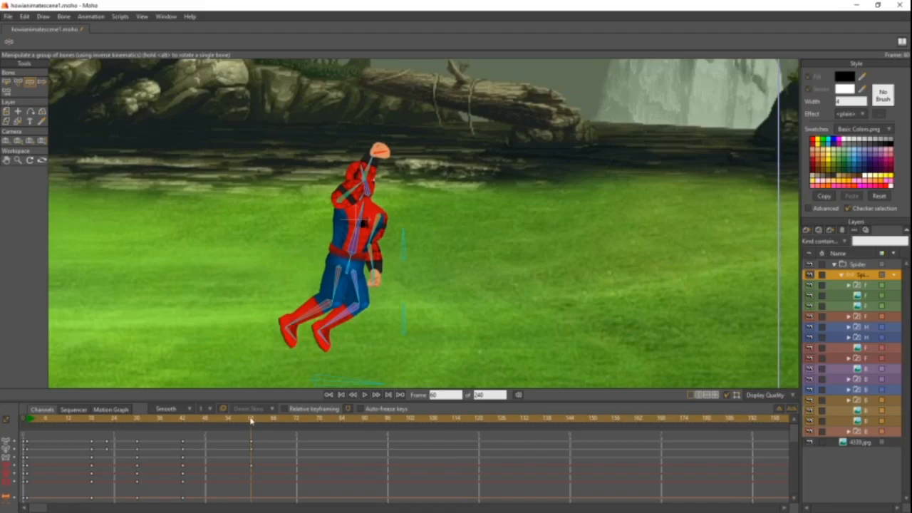
{"action": "key", "text": "ctrl+a"}
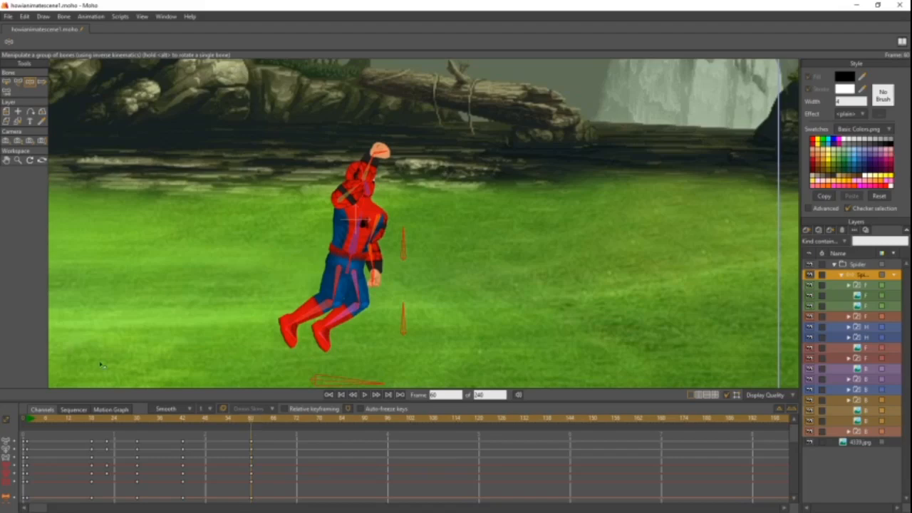
- On frame 60, move the front web's target bone from the lower edge of the scene to Spider-Man's raised hand
{"action": "scroll", "coordinate": [390, 344], "scroll_direction": "down", "scroll_amount": 4}
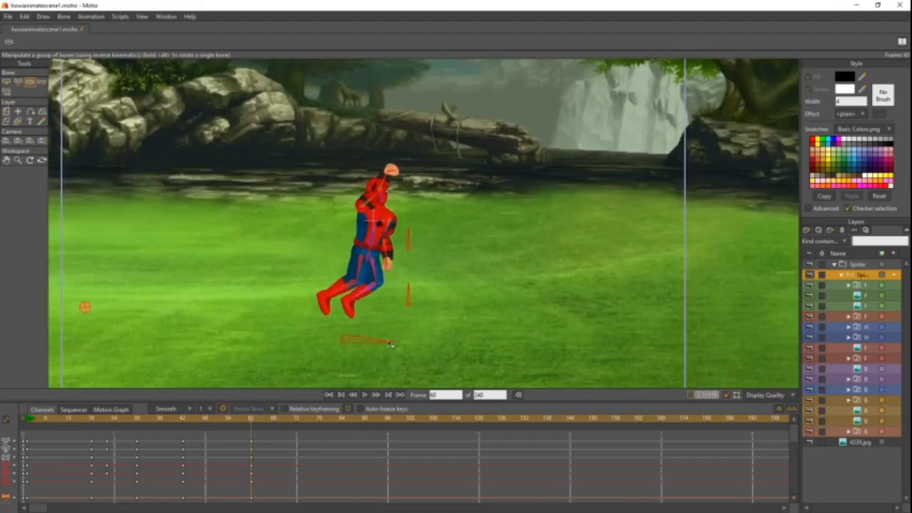
{"action": "left_click_drag", "start_coordinate": [390, 344], "coordinate": [456, 292]}
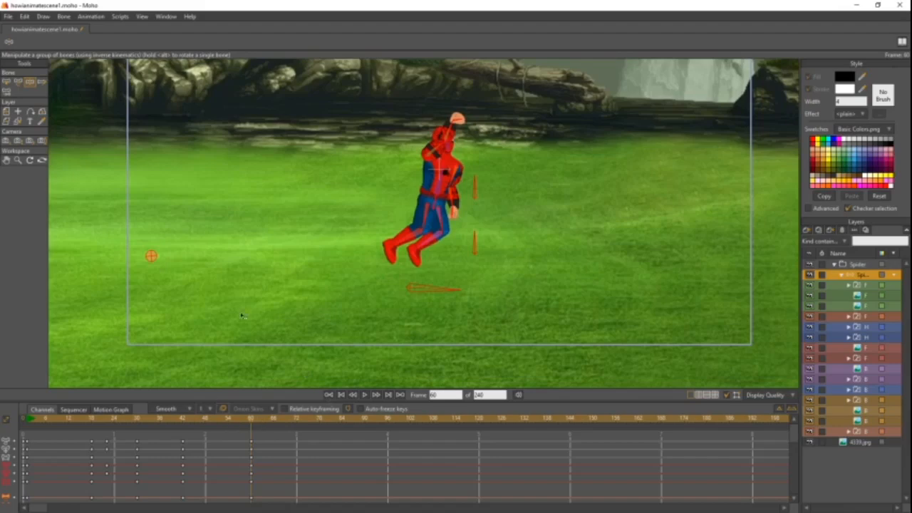
{"action": "left_click", "coordinate": [153, 256]}
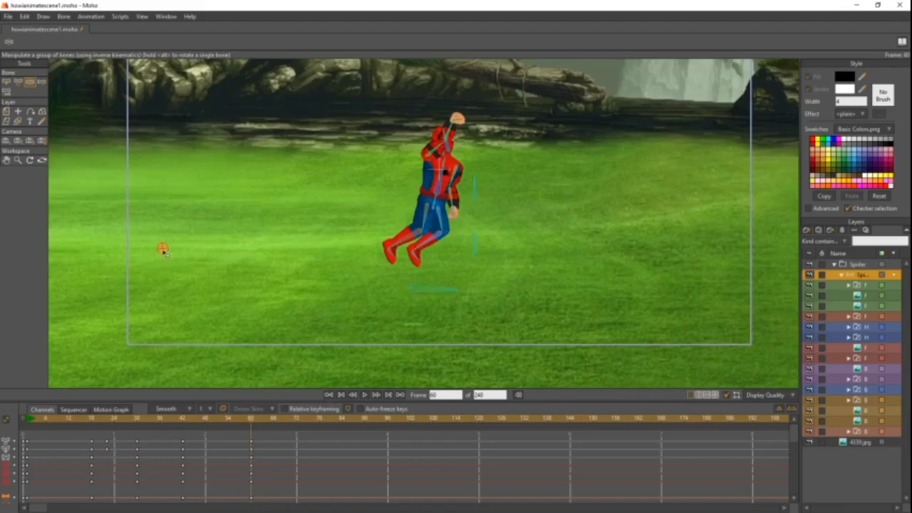
{"action": "left_click_drag", "start_coordinate": [436, 132], "coordinate": [311, 265]}
{"action": "scroll", "coordinate": [383, 228], "scroll_direction": "up", "scroll_amount": 8}
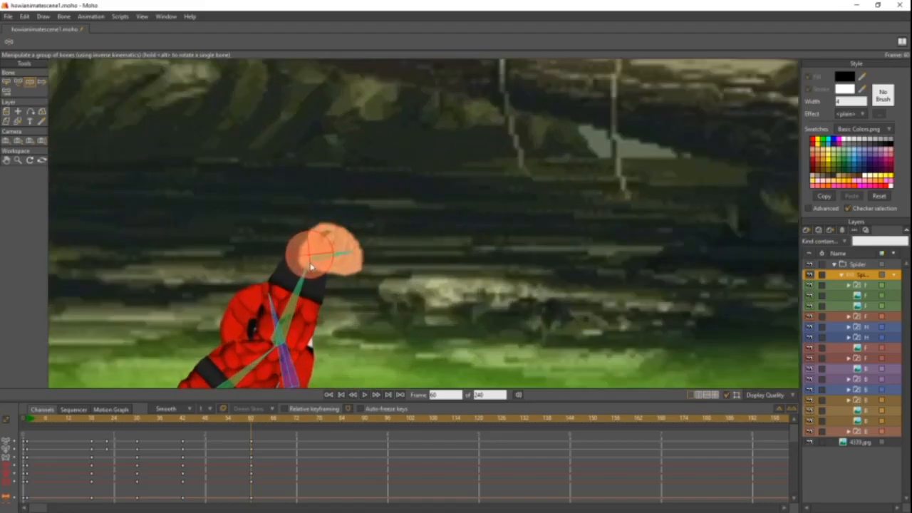
{"action": "scroll", "coordinate": [363, 264], "scroll_direction": "down", "scroll_amount": 6}
{"action": "mouse_move", "coordinate": [362, 265]}
{"action": "left_mouse_down"}
{"action": "mouse_move", "coordinate": [364, 190]}
{"action": "mouse_move", "coordinate": [362, 275]}
{"action": "left_mouse_up"}
{"action": "scroll", "coordinate": [358, 256], "scroll_direction": "up", "scroll_amount": 6}
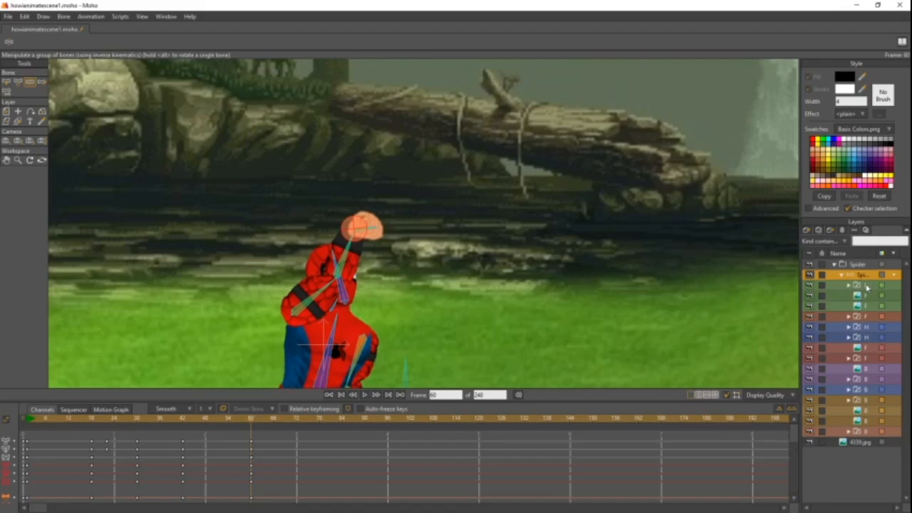
- On frame 60, switch the front web switch layer to F Web and reselect the Spider-Man bone layer
{"action": "right_click", "coordinate": [867, 287]}
{"action": "left_click", "coordinate": [860, 276]}
{"action": "left_click", "coordinate": [860, 276]}
{"action": "right_click", "coordinate": [865, 318]}
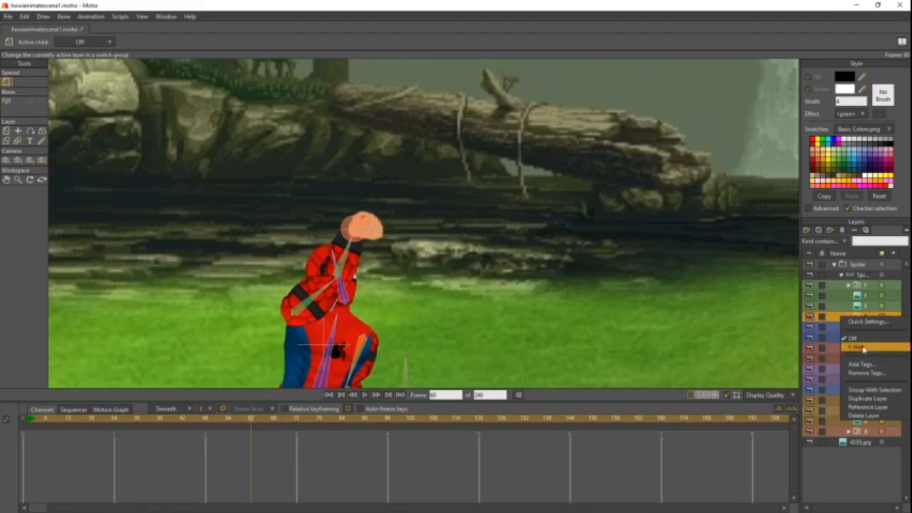
{"action": "left_click", "coordinate": [862, 348]}
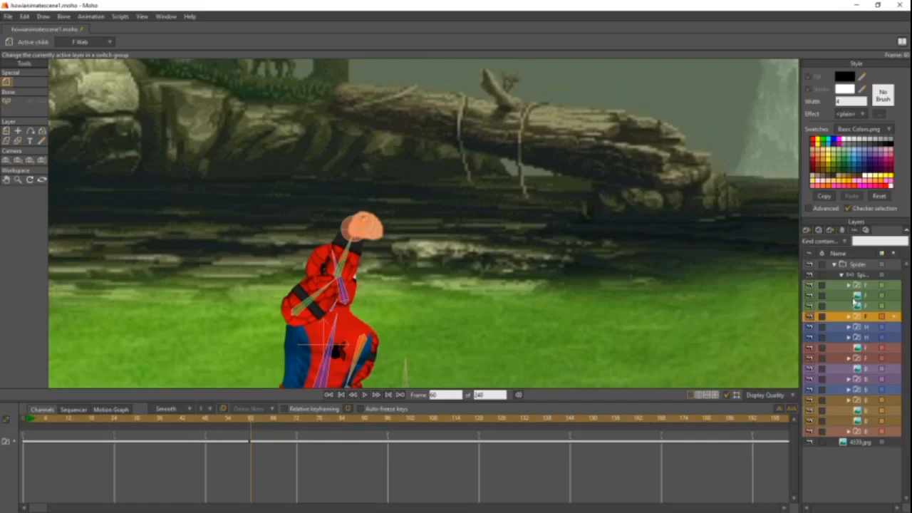
{"action": "left_click", "coordinate": [864, 275]}
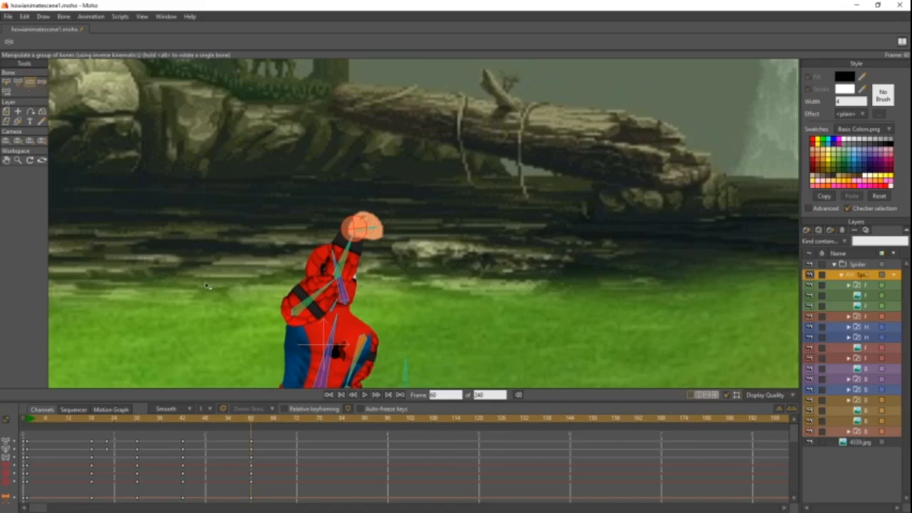
- On frame 64, move the front web's target bone up above the scene frame, ahead of the raised hand, to stretch the web
{"action": "left_click_drag", "start_coordinate": [257, 423], "coordinate": [268, 424]}
{"action": "left_click_drag", "start_coordinate": [270, 424], "coordinate": [266, 426]}
{"action": "scroll", "coordinate": [415, 311], "scroll_direction": "up", "scroll_amount": 2}
{"action": "scroll", "coordinate": [413, 306], "scroll_direction": "down", "scroll_amount": 4}
{"action": "left_click_drag", "start_coordinate": [395, 250], "coordinate": [415, 66]}
{"action": "scroll", "coordinate": [422, 111], "scroll_direction": "down", "scroll_amount": 3}
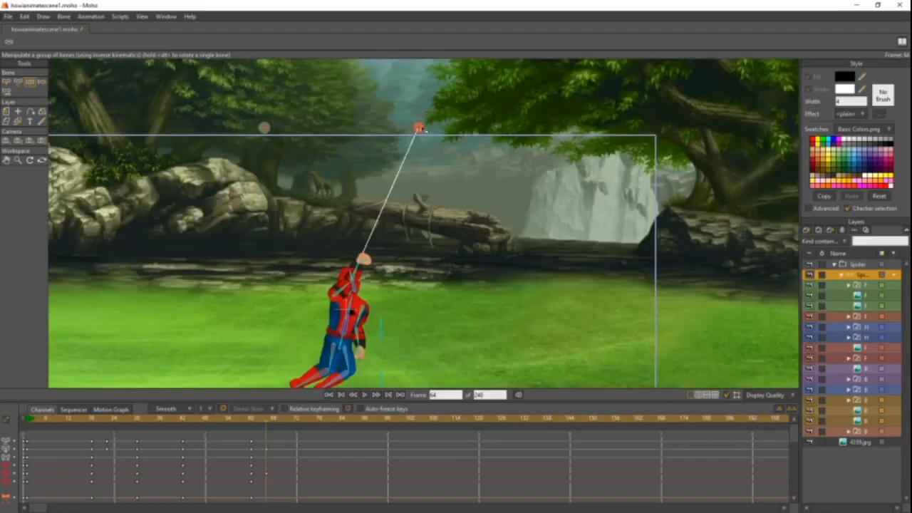
{"action": "left_click_drag", "start_coordinate": [419, 128], "coordinate": [419, 125]}
{"action": "left_click_drag", "start_coordinate": [452, 185], "coordinate": [463, 119]}
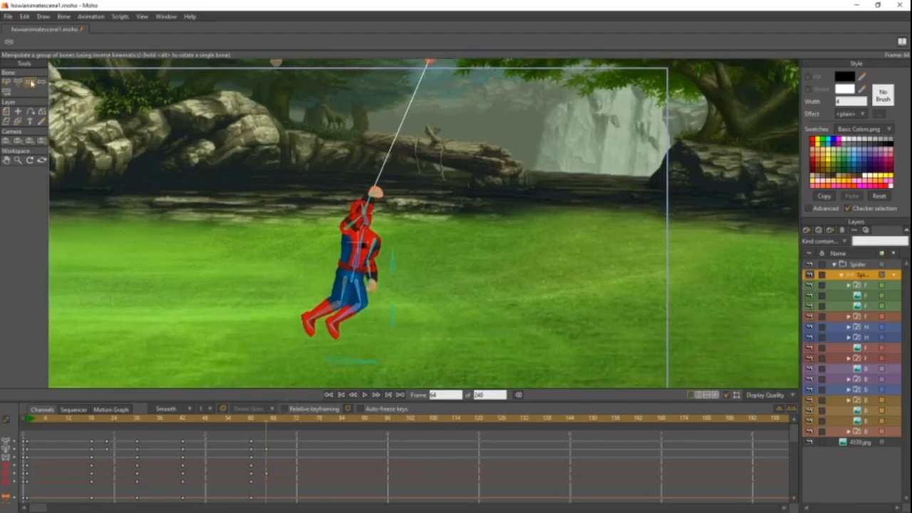
- On frame 64, shift Spider-Man's root bone slightly forward and down, and key the pose of all bones
{"action": "left_click_drag", "start_coordinate": [361, 362], "coordinate": [373, 354]}
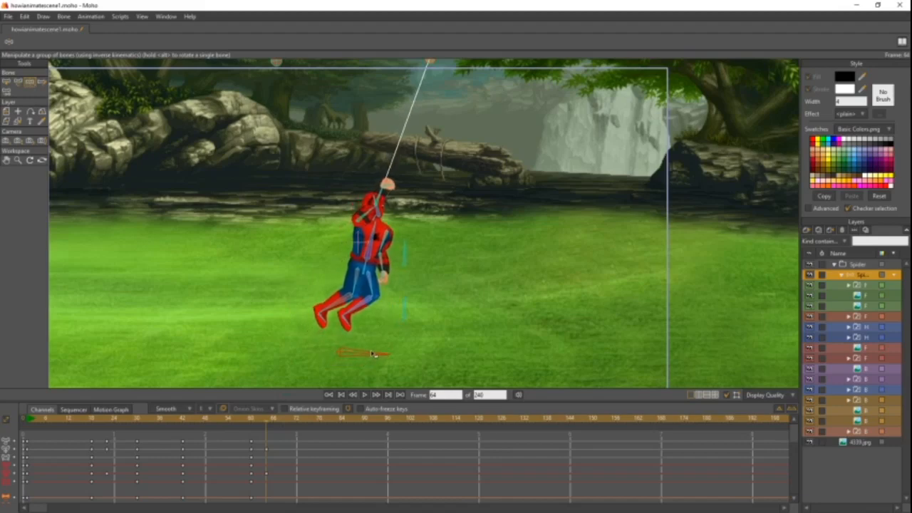
{"action": "mouse_move", "coordinate": [265, 418]}
{"action": "left_mouse_down"}
{"action": "mouse_move", "coordinate": [220, 418]}
{"action": "mouse_move", "coordinate": [264, 420]}
{"action": "left_mouse_up"}
{"action": "left_click_drag", "start_coordinate": [370, 353], "coordinate": [368, 366]}
{"action": "mouse_move", "coordinate": [258, 420]}
{"action": "left_mouse_down"}
{"action": "mouse_move", "coordinate": [235, 420]}
{"action": "mouse_move", "coordinate": [274, 423]}
{"action": "mouse_move", "coordinate": [205, 426]}
{"action": "mouse_move", "coordinate": [268, 426]}
{"action": "left_mouse_up"}
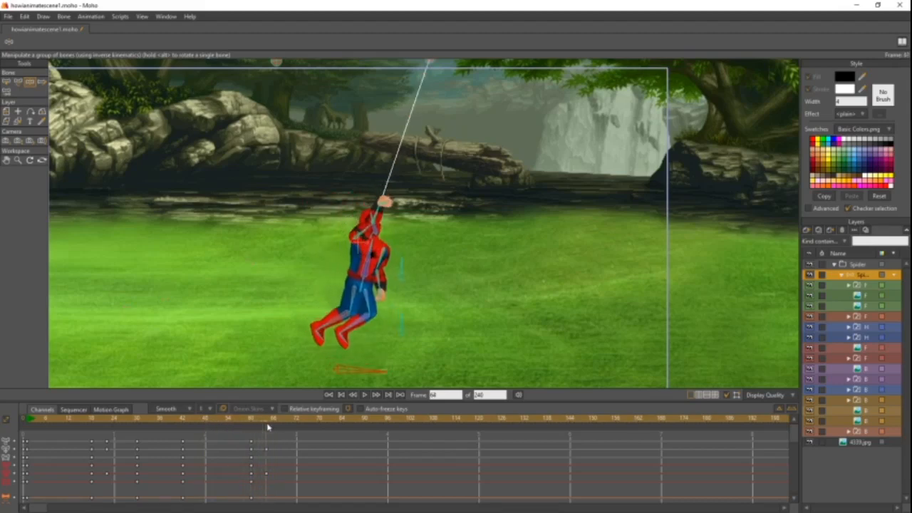
{"action": "left_click_drag", "start_coordinate": [470, 261], "coordinate": [471, 237]}
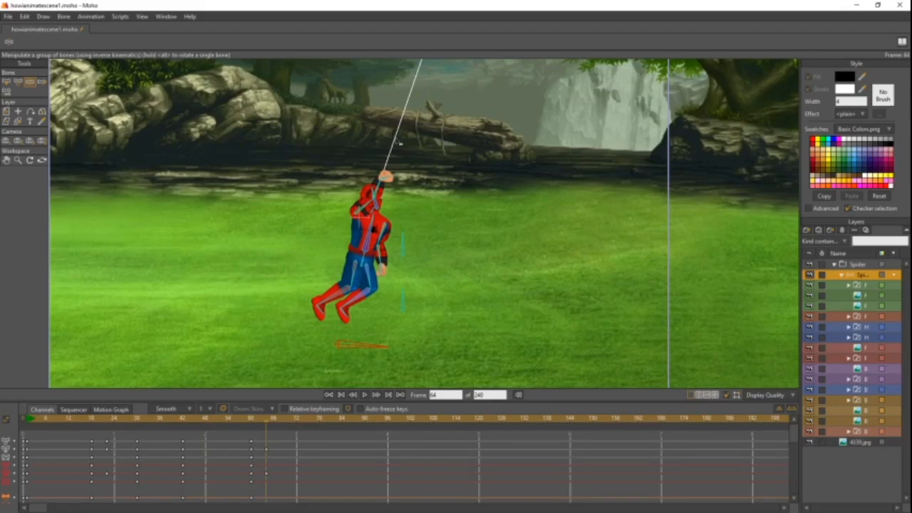
{"action": "scroll", "coordinate": [393, 138], "scroll_direction": "down", "scroll_amount": 2}
{"action": "left_click_drag", "start_coordinate": [410, 151], "coordinate": [383, 184]}
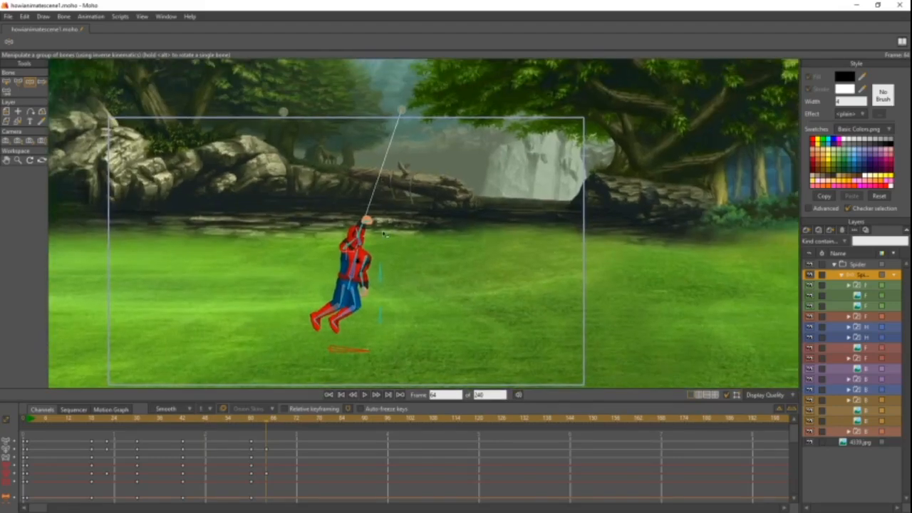
{"action": "key", "text": "ctrl+a"}
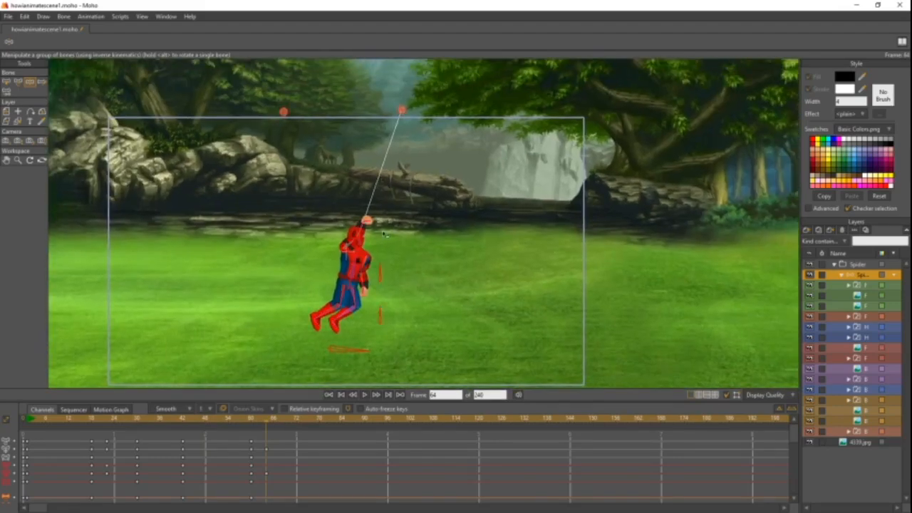
- On frame 72, swing Spider-Man's root bone forward, bring his legs ahead, bend the lower arm forward and adjust the torso
{"action": "left_click", "coordinate": [297, 424]}
{"action": "left_click_drag", "start_coordinate": [297, 424], "coordinate": [297, 424]}
{"action": "left_click_drag", "start_coordinate": [344, 336], "coordinate": [421, 349]}
{"action": "left_click_drag", "start_coordinate": [429, 277], "coordinate": [426, 257]}
{"action": "key", "text": "ctrl+z"}
{"action": "left_click_drag", "start_coordinate": [412, 228], "coordinate": [420, 230]}
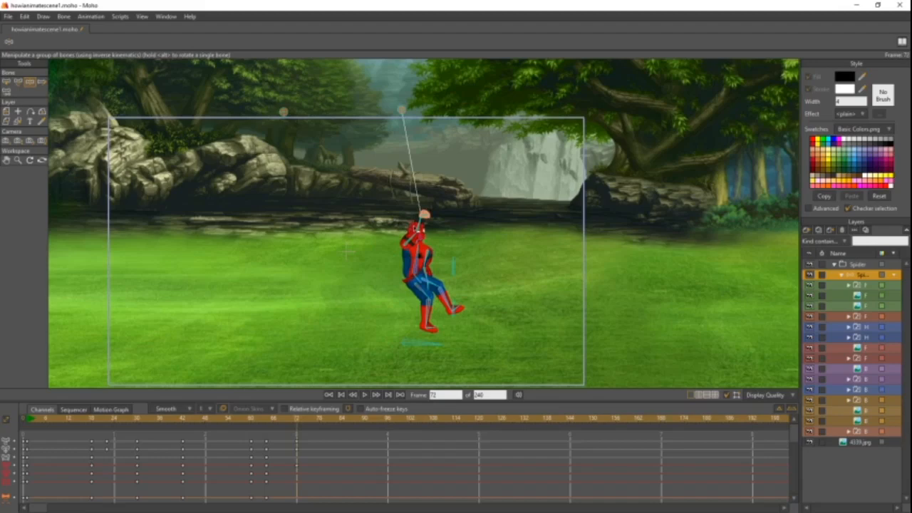
{"action": "left_click_drag", "start_coordinate": [438, 282], "coordinate": [465, 257]}
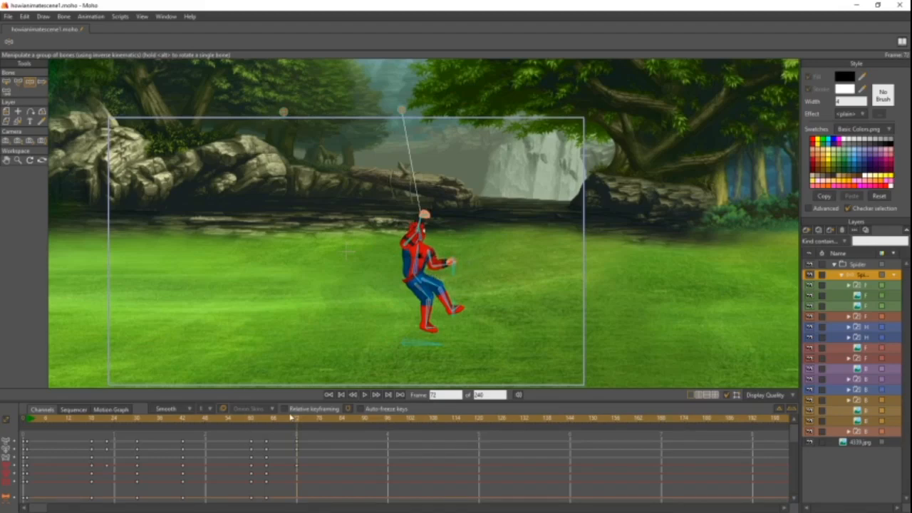
{"action": "left_click_drag", "start_coordinate": [274, 419], "coordinate": [301, 423]}
{"action": "left_click_drag", "start_coordinate": [442, 346], "coordinate": [448, 343]}
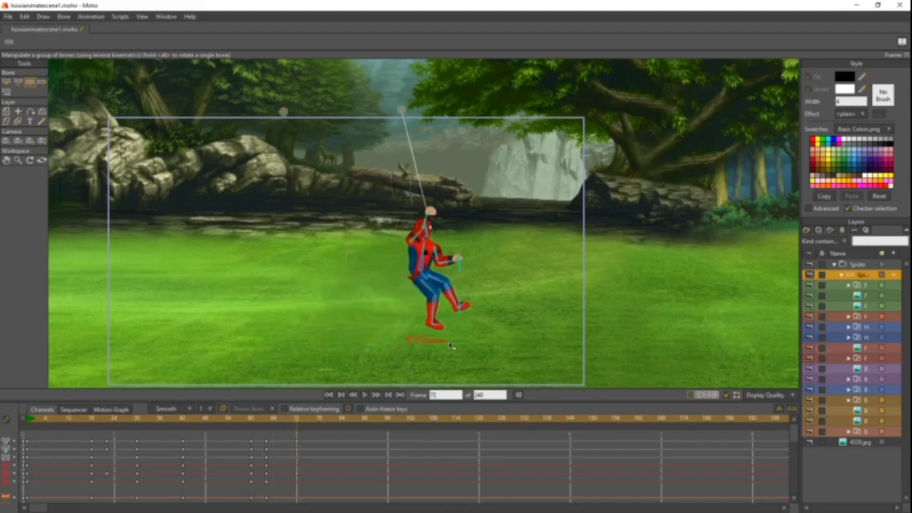
{"action": "left_click_drag", "start_coordinate": [421, 275], "coordinate": [418, 274]}
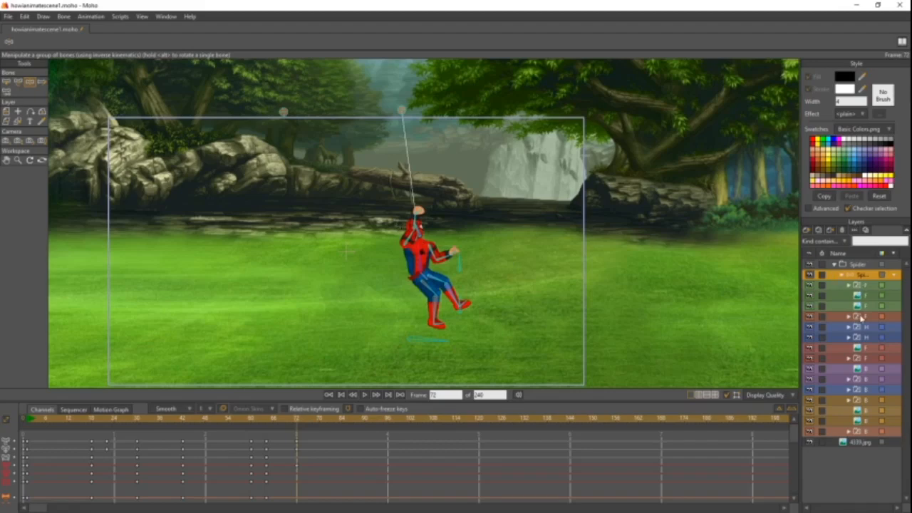
- On frame 72, switch the front web switch layer to Off and key the current pose of all Spider-Man's bones
{"action": "right_click", "coordinate": [861, 315]}
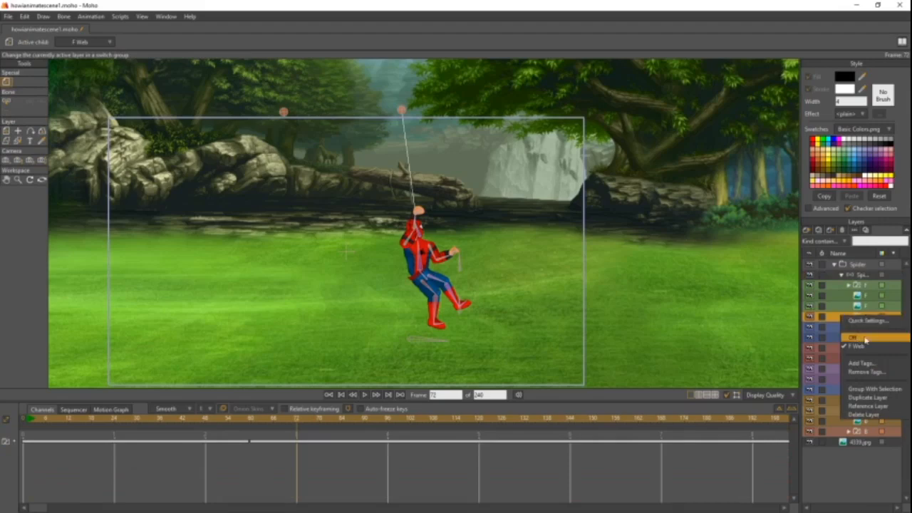
{"action": "left_click", "coordinate": [865, 339]}
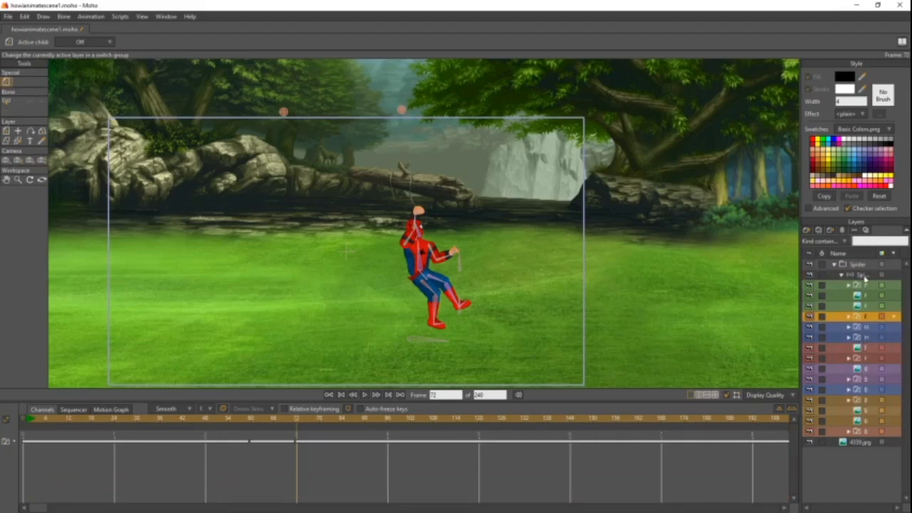
{"action": "left_click", "coordinate": [862, 275]}
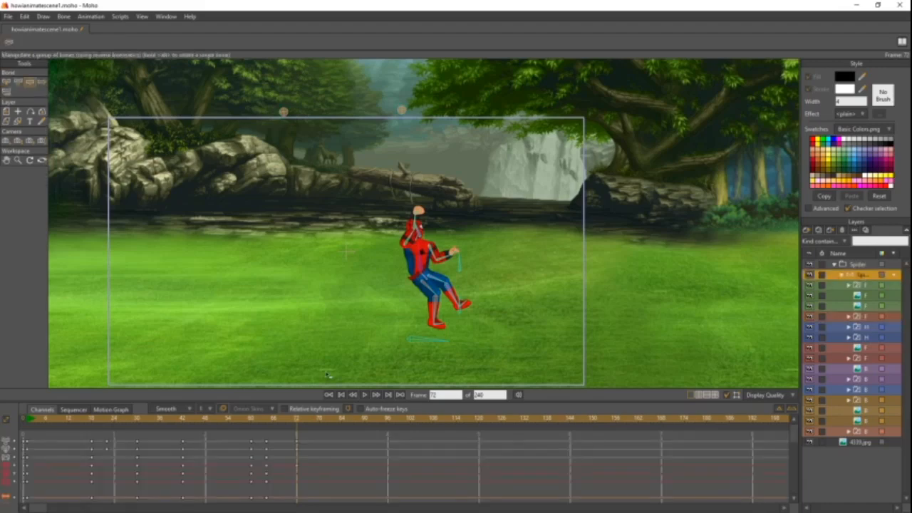
{"action": "key", "text": "ctrl+a"}
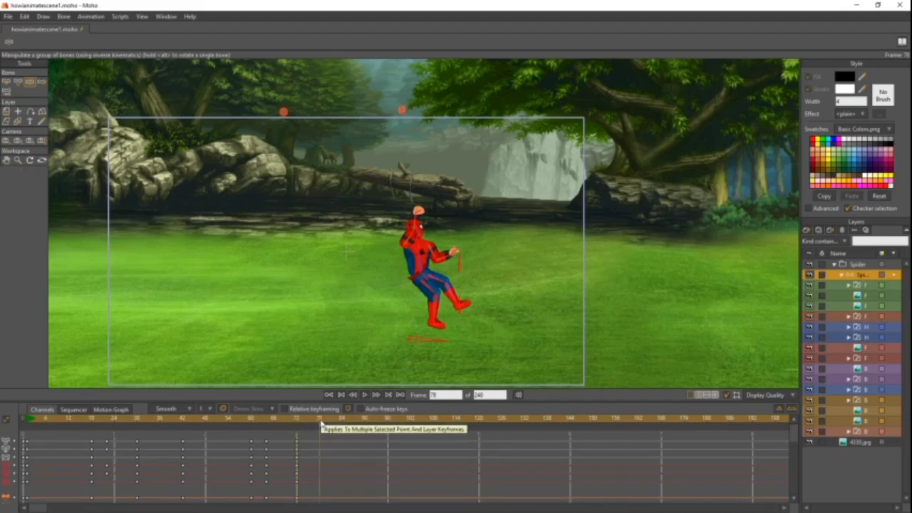
- On frame 78, move Spider-Man's root bone forward and down onto the grass, plant his legs and straighten his torso
{"action": "mouse_move", "coordinate": [433, 337]}
{"action": "left_mouse_down"}
{"action": "mouse_move", "coordinate": [457, 356]}
{"action": "mouse_move", "coordinate": [460, 337]}
{"action": "mouse_move", "coordinate": [480, 323]}
{"action": "mouse_move", "coordinate": [475, 337]}
{"action": "mouse_move", "coordinate": [445, 338]}
{"action": "left_mouse_up"}
{"action": "left_click_drag", "start_coordinate": [455, 300], "coordinate": [457, 345]}
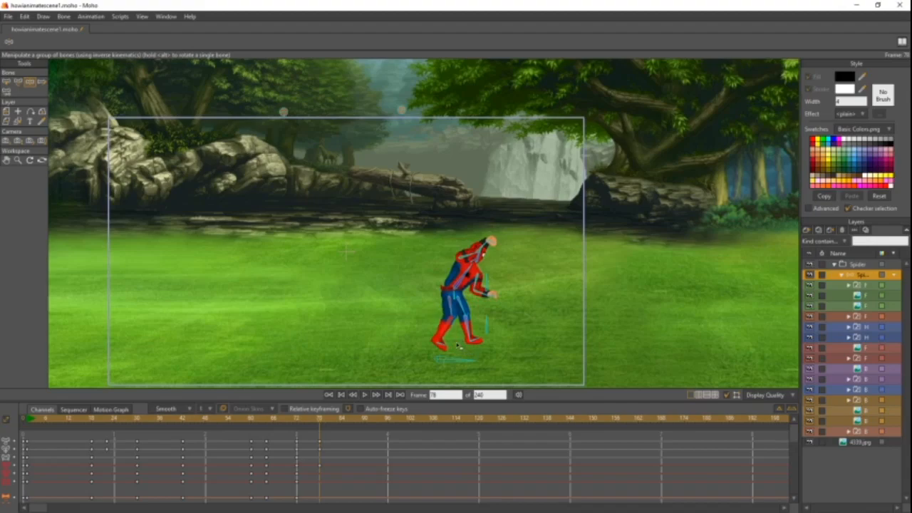
{"action": "scroll", "coordinate": [472, 332], "scroll_direction": "up", "scroll_amount": 5}
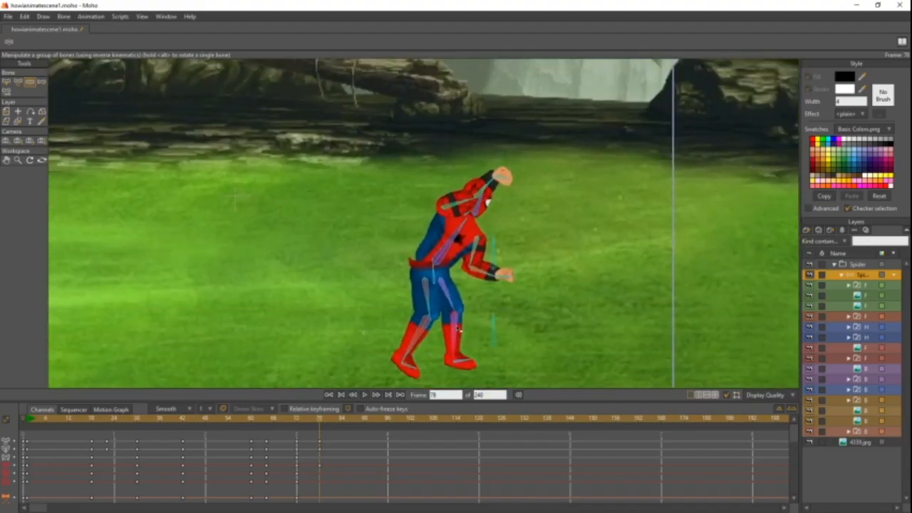
{"action": "scroll", "coordinate": [434, 249], "scroll_direction": "up", "scroll_amount": 2}
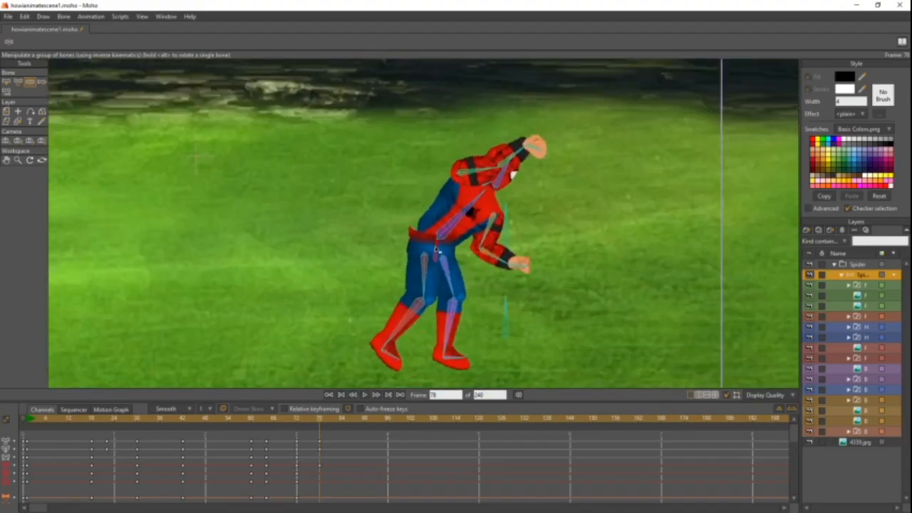
{"action": "left_click_drag", "start_coordinate": [435, 249], "coordinate": [443, 198]}
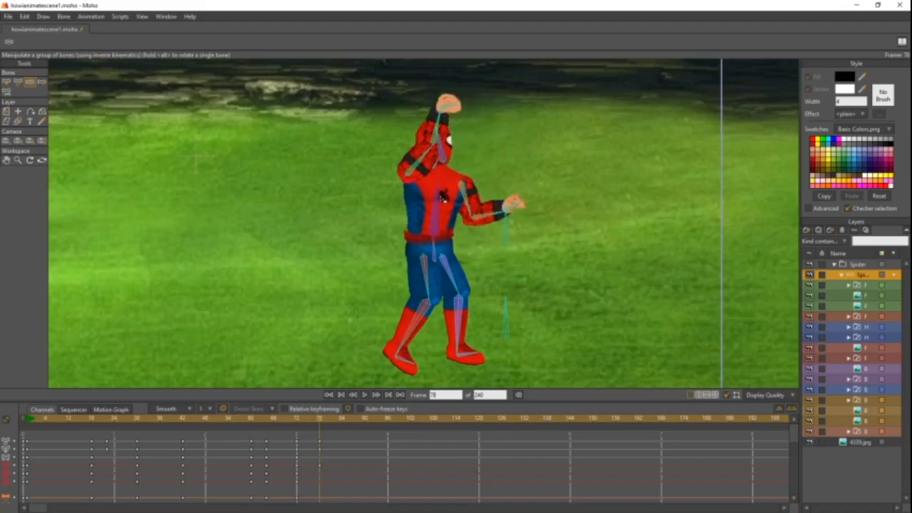
- On frame 78, lower both arms beside the body, straighten the back leg and tilt the head slightly forward
{"action": "left_click_drag", "start_coordinate": [447, 103], "coordinate": [422, 261]}
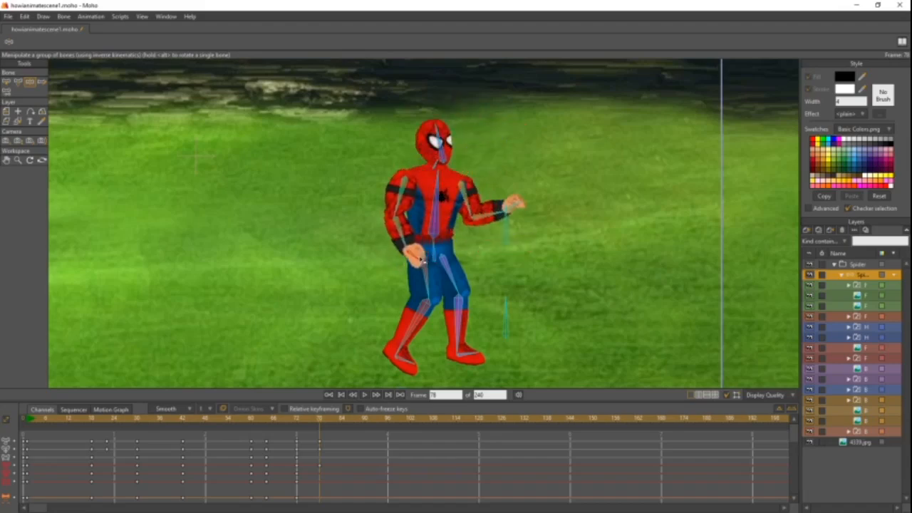
{"action": "left_click_drag", "start_coordinate": [423, 306], "coordinate": [431, 322]}
{"action": "left_click_drag", "start_coordinate": [497, 217], "coordinate": [489, 251]}
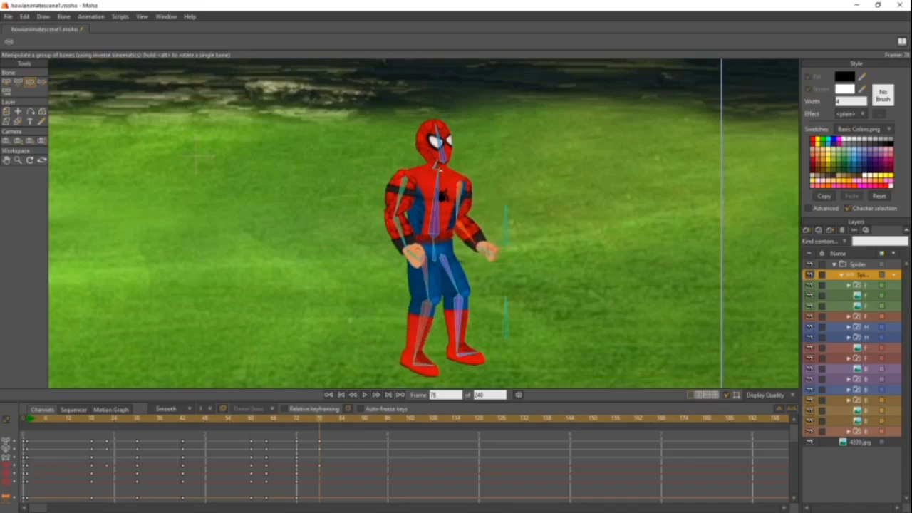
{"action": "left_click_drag", "start_coordinate": [437, 127], "coordinate": [454, 169]}
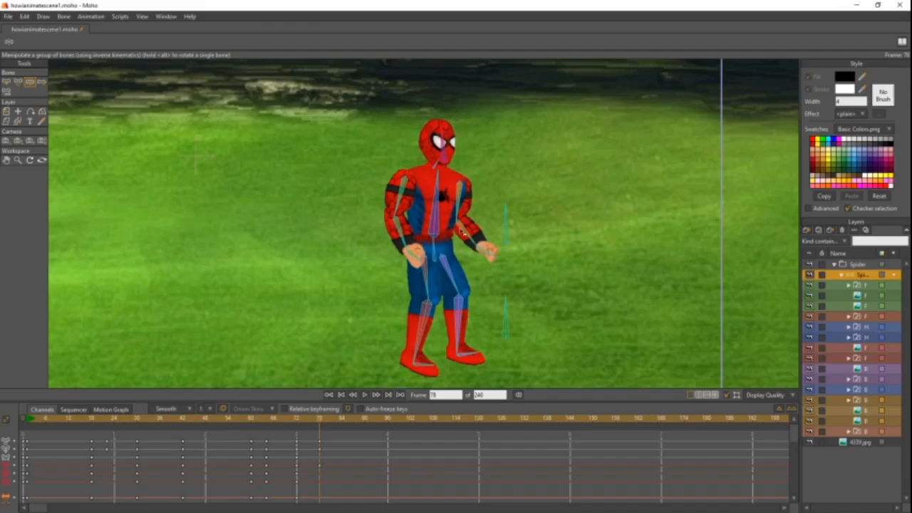
- Play the animation from frame 1 with the whole scene in view to check the swing and landing
{"action": "scroll", "coordinate": [491, 284], "scroll_direction": "down", "scroll_amount": 2}
{"action": "left_click_drag", "start_coordinate": [460, 244], "coordinate": [460, 251]}
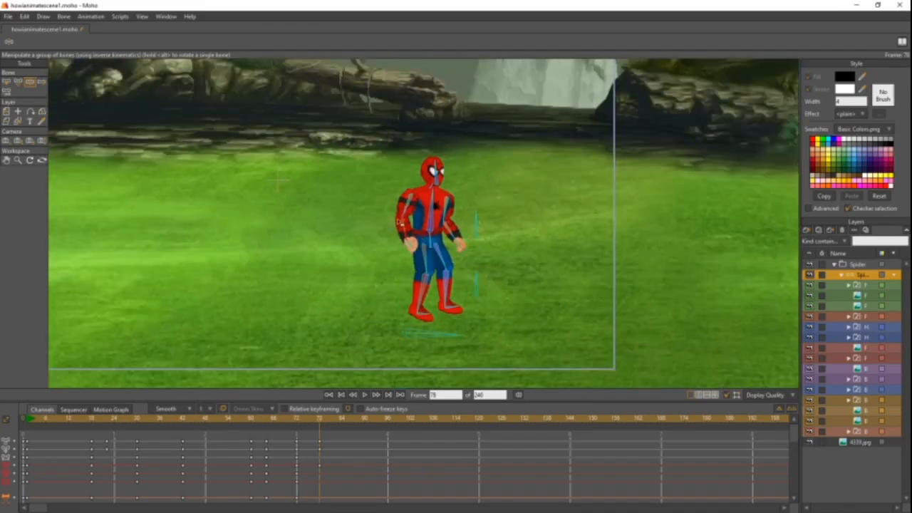
{"action": "scroll", "coordinate": [495, 287], "scroll_direction": "down", "scroll_amount": 2}
{"action": "scroll", "coordinate": [496, 286], "scroll_direction": "down", "scroll_amount": 2}
{"action": "scroll", "coordinate": [504, 287], "scroll_direction": "up", "scroll_amount": 5}
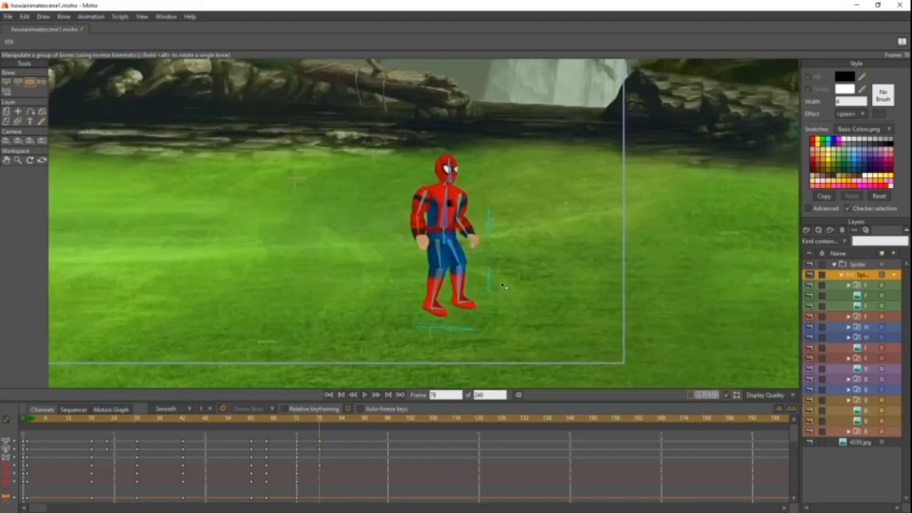
{"action": "left_click_drag", "start_coordinate": [507, 287], "coordinate": [534, 320]}
{"action": "scroll", "coordinate": [521, 310], "scroll_direction": "down", "scroll_amount": 2}
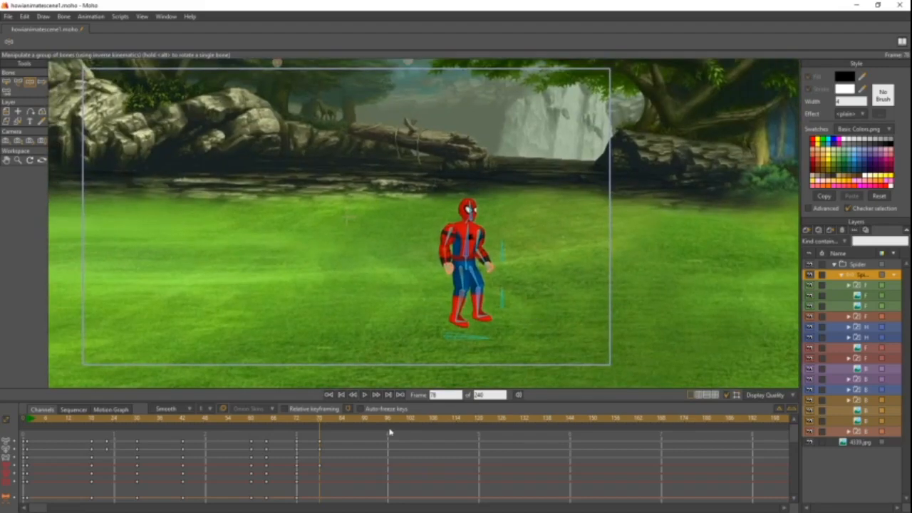
{"action": "left_click_drag", "start_coordinate": [315, 424], "coordinate": [23, 428]}
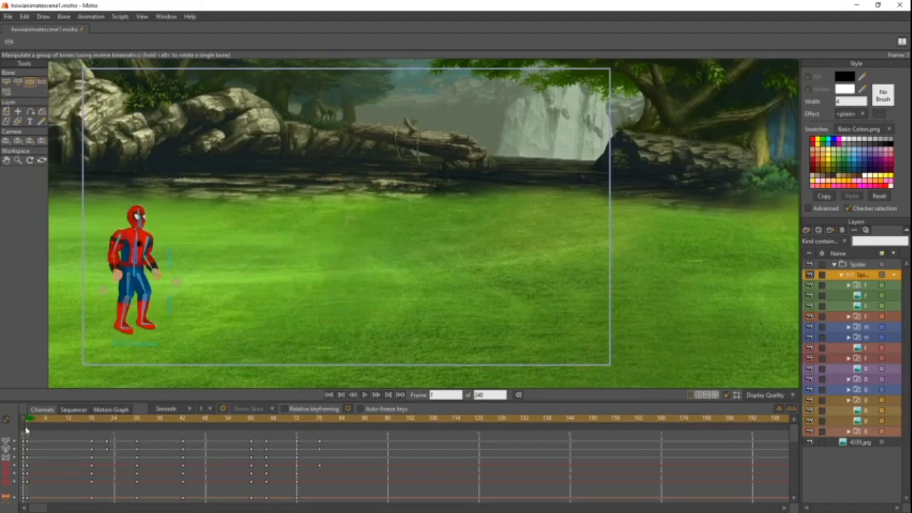
{"action": "left_click", "coordinate": [364, 395]}
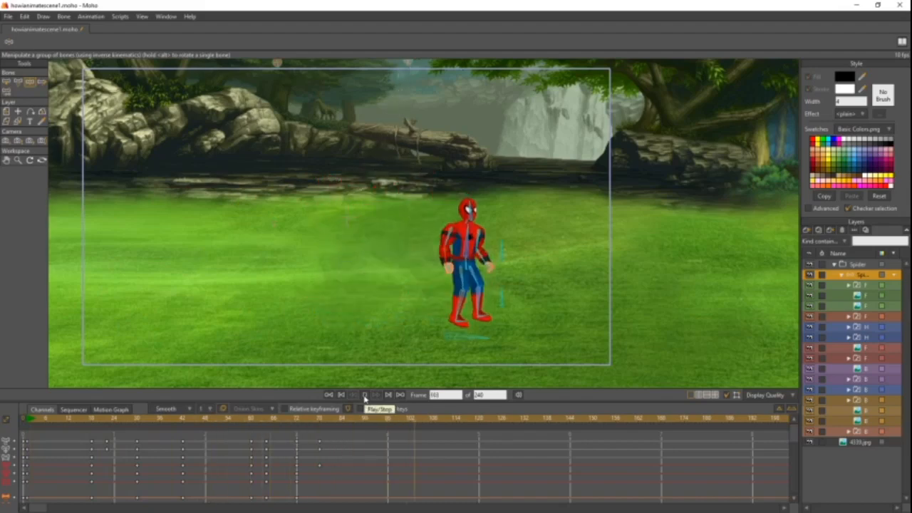
- Move the landing pose's keyframes to frame 87, go to that frame and select all of Spider-Man's bones
{"action": "left_click", "coordinate": [291, 420]}
{"action": "left_click_drag", "start_coordinate": [339, 434], "coordinate": [308, 492]}
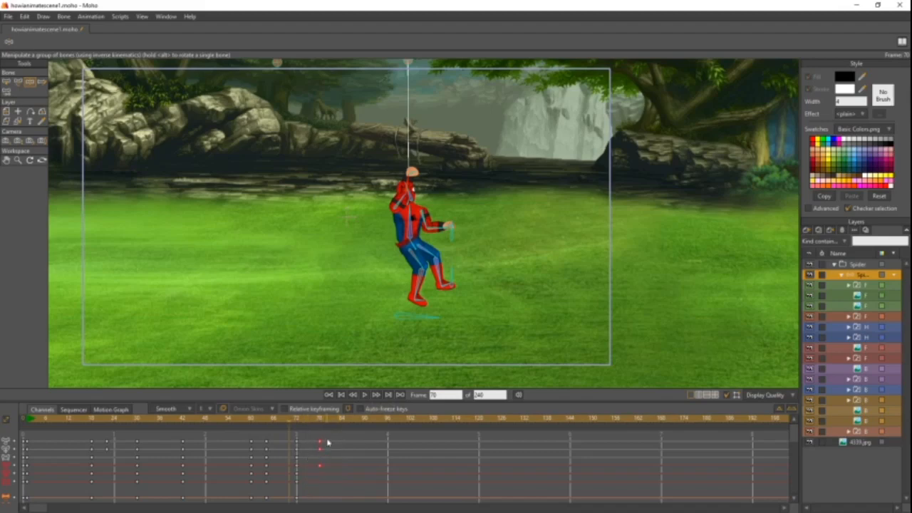
{"action": "left_click_drag", "start_coordinate": [319, 444], "coordinate": [354, 445]}
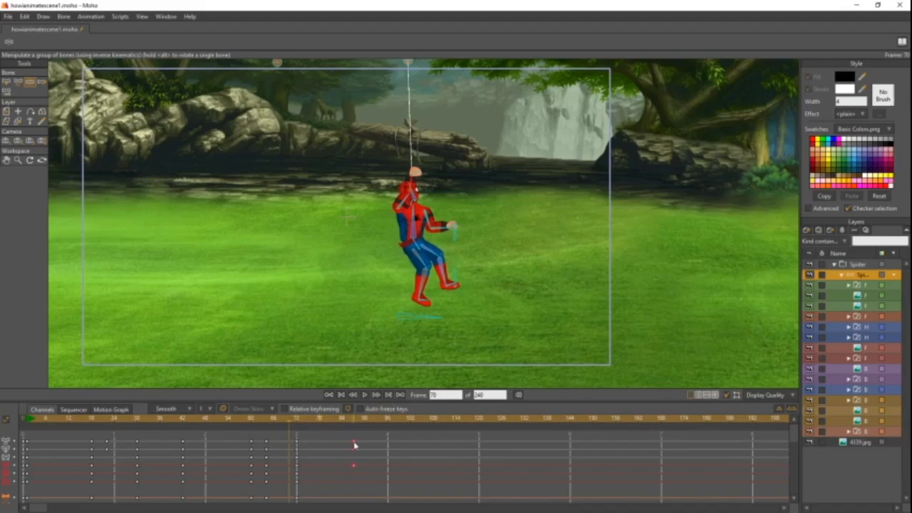
{"action": "left_click", "coordinate": [353, 423]}
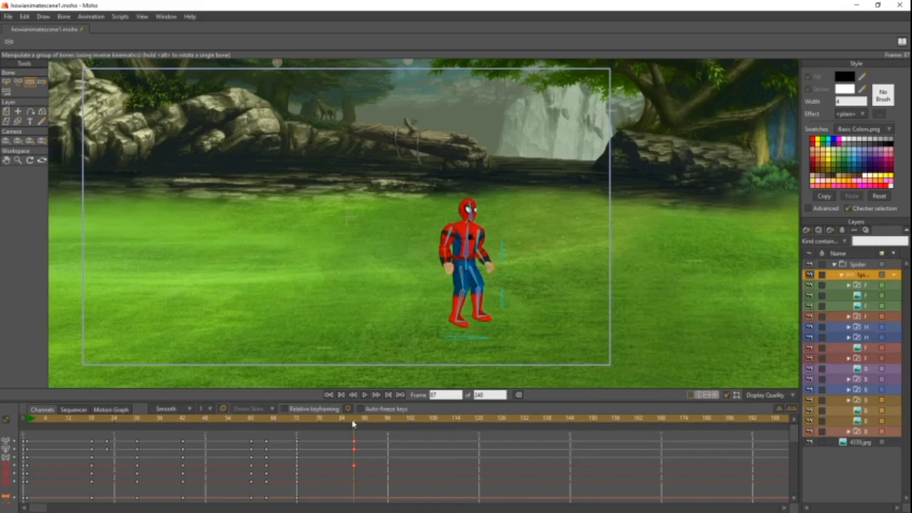
{"action": "key", "text": "ctrl+a"}
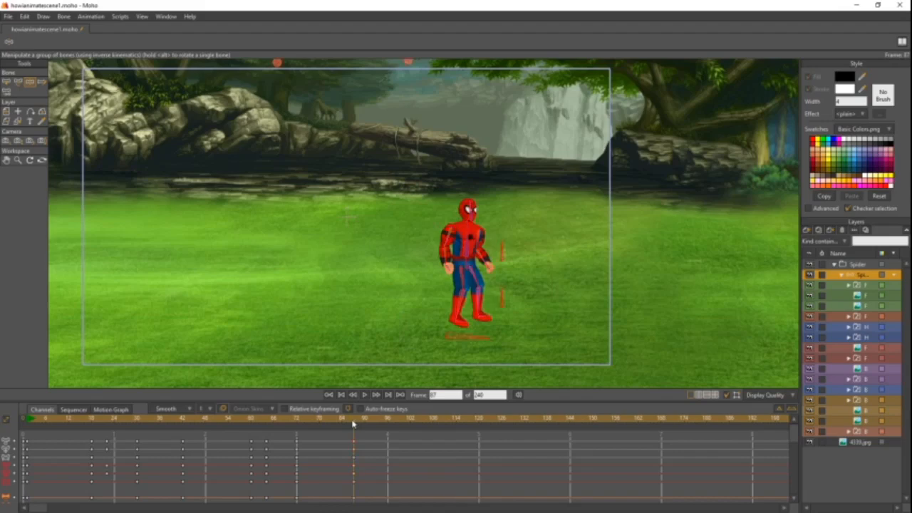
- Play the animation from frame 1 to check the slower landing
{"action": "left_click", "coordinate": [334, 423]}
{"action": "left_click_drag", "start_coordinate": [121, 432], "coordinate": [26, 431]}
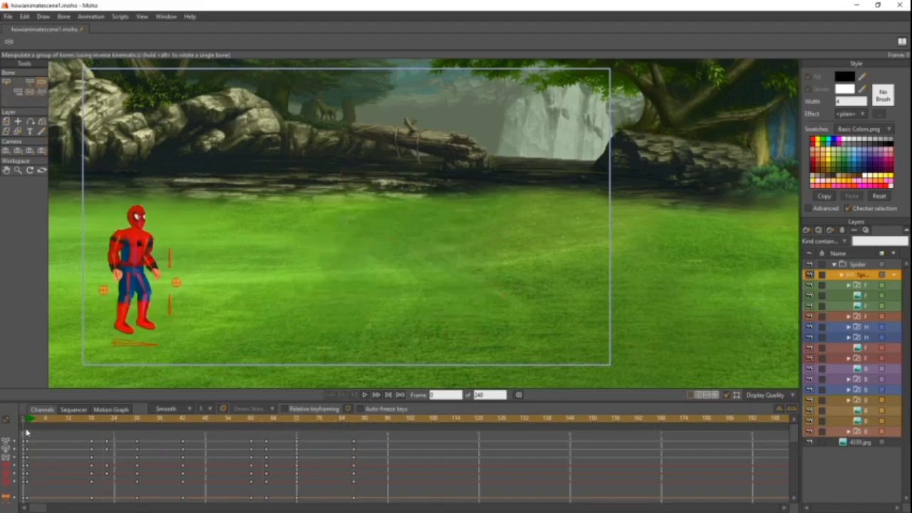
{"action": "left_click", "coordinate": [365, 395]}
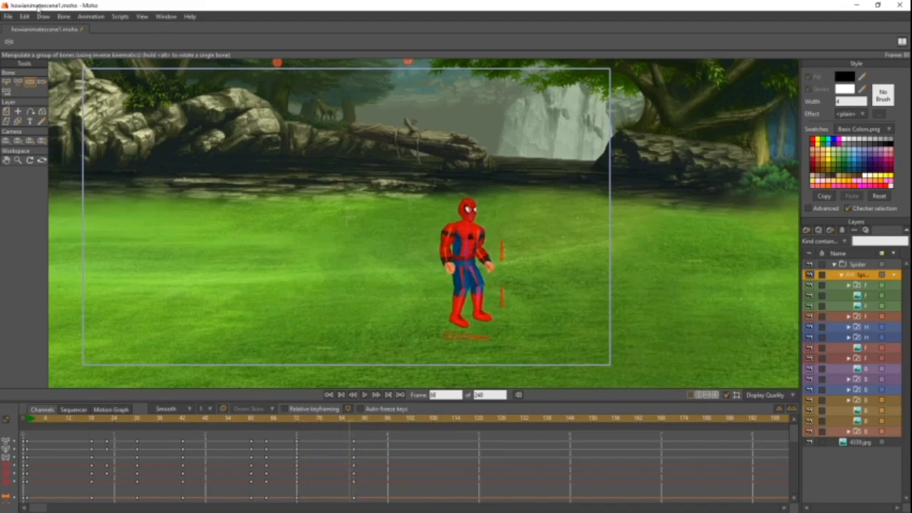
{"action": "left_click", "coordinate": [8, 17]}
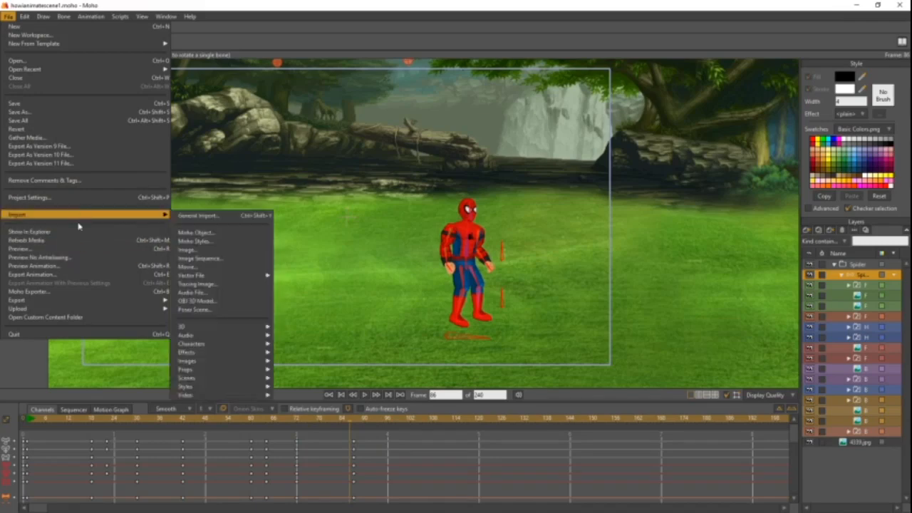
{"action": "left_click", "coordinate": [70, 278]}
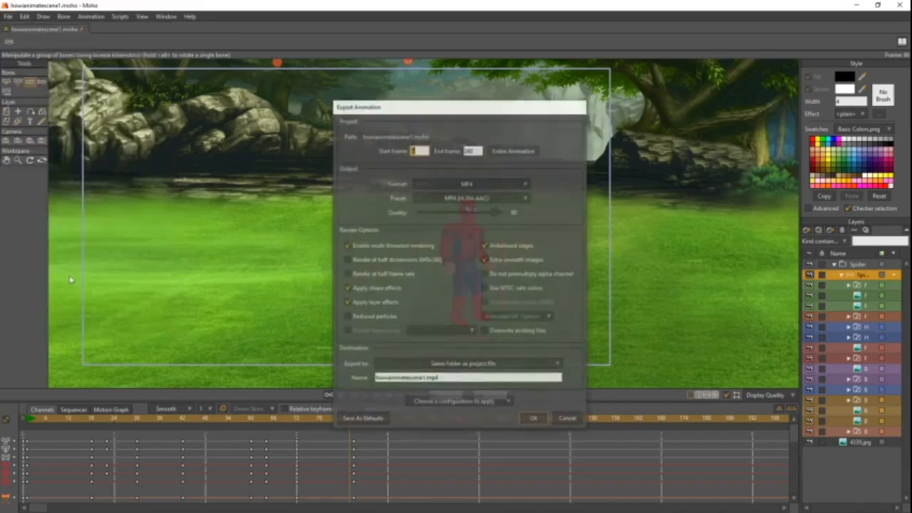
{"action": "left_click_drag", "start_coordinate": [432, 112], "coordinate": [239, 43]}
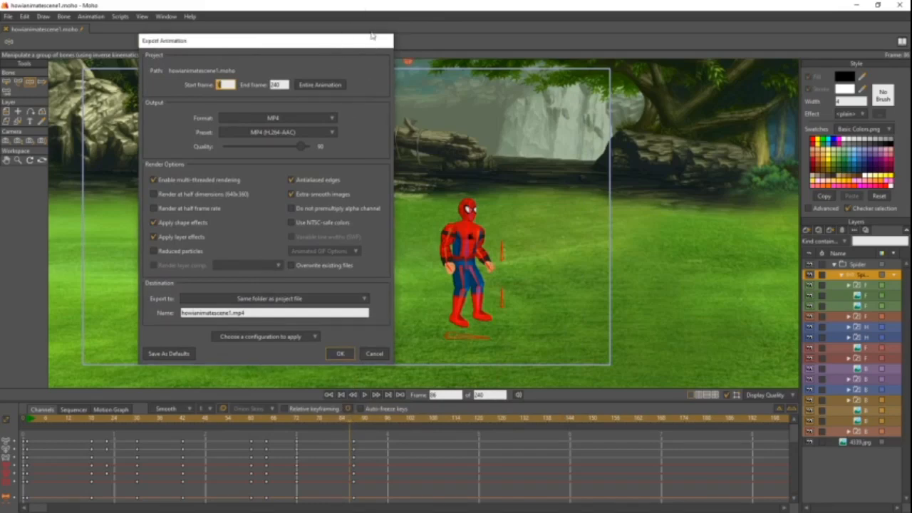
{"action": "left_click", "coordinate": [374, 354]}
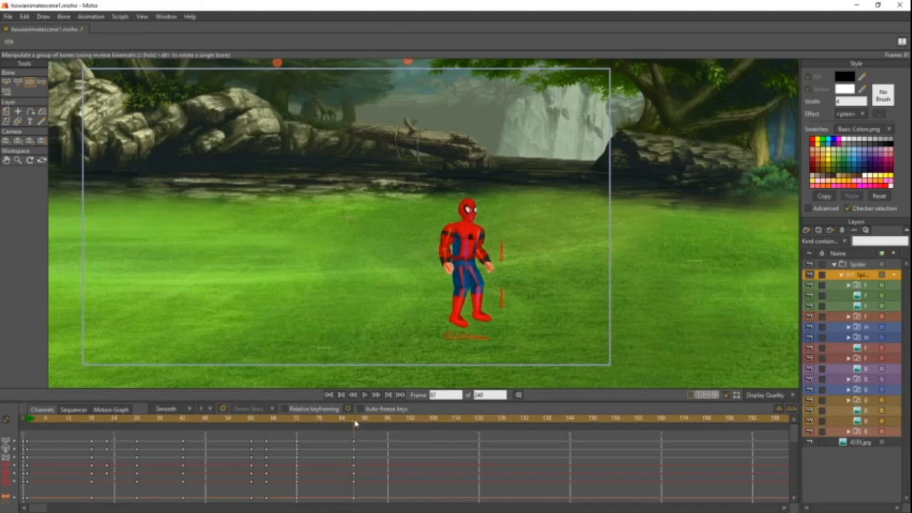
{"action": "left_click", "coordinate": [6, 16]}
{"action": "mouse_move", "coordinate": [35, 43]}
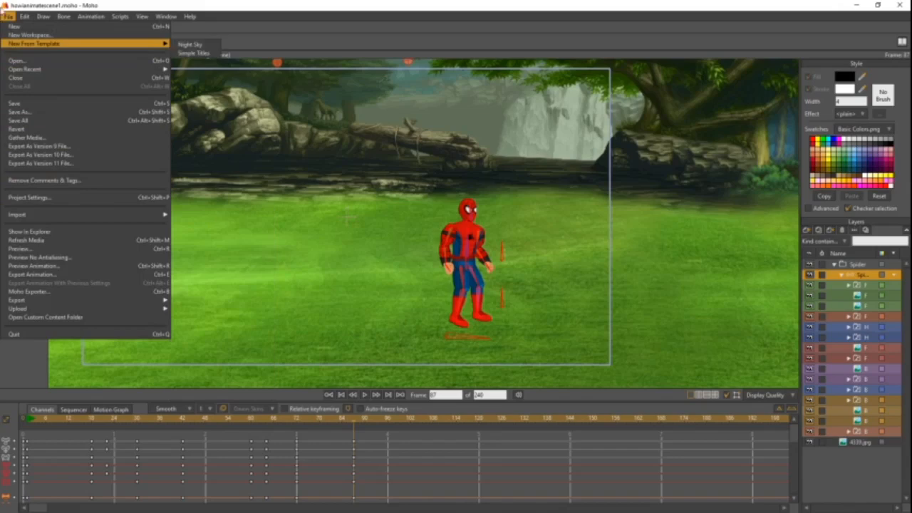
{"action": "left_click", "coordinate": [8, 16]}
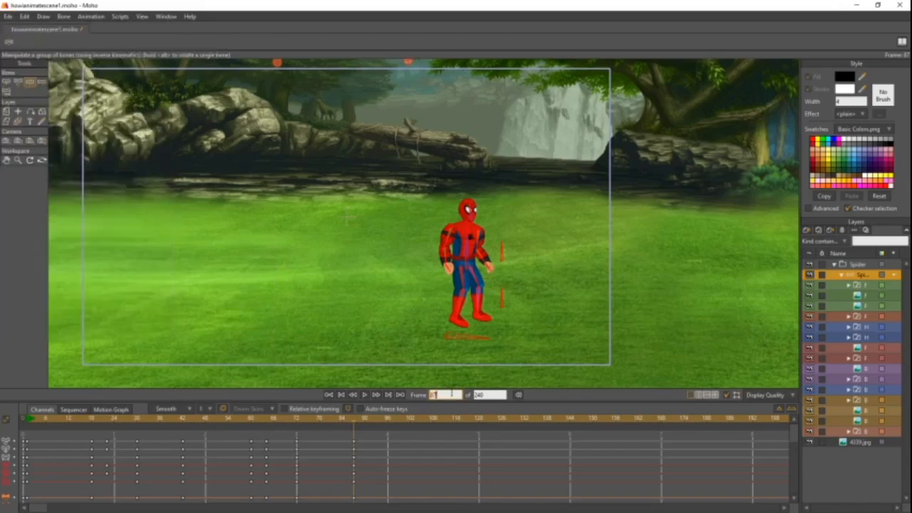
- Export frames 1 to 100 as the MP4 video howianimatescene1.mp4 in the same folder as the project file
{"action": "left_click", "coordinate": [8, 16]}
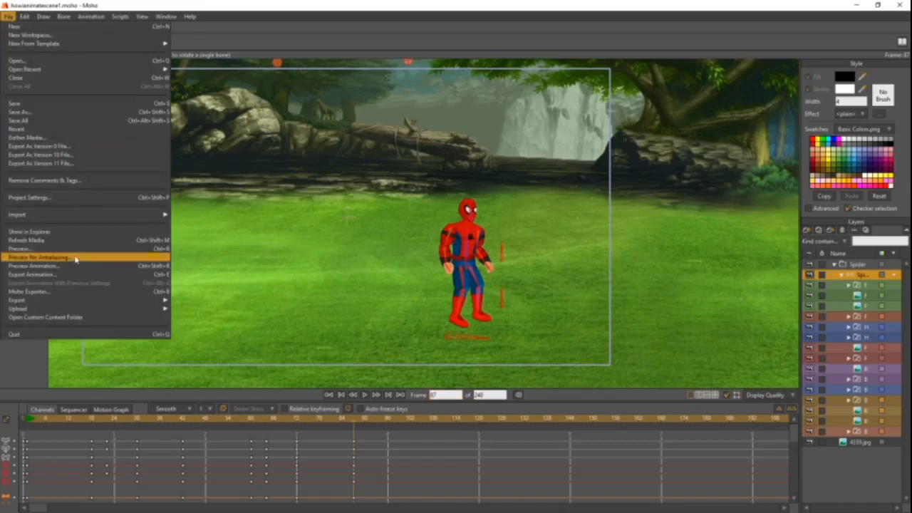
{"action": "left_click", "coordinate": [81, 277]}
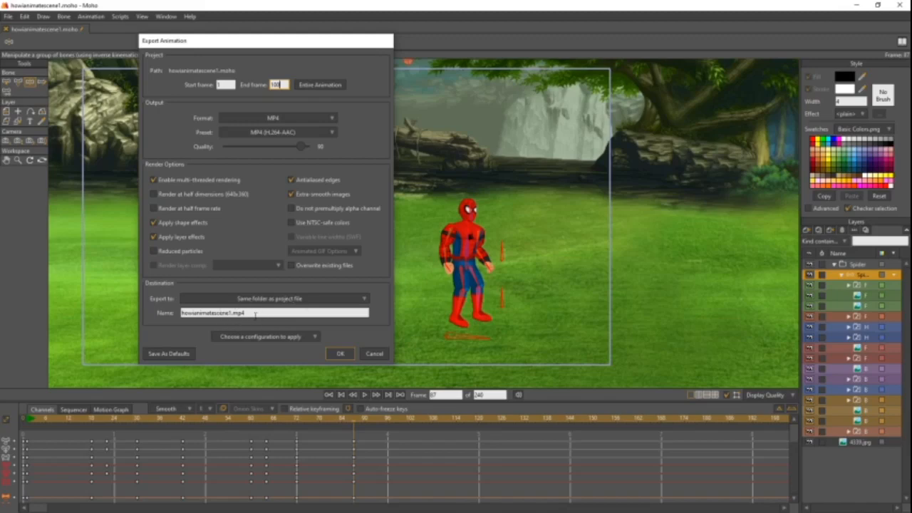
{"action": "left_click", "coordinate": [341, 354]}
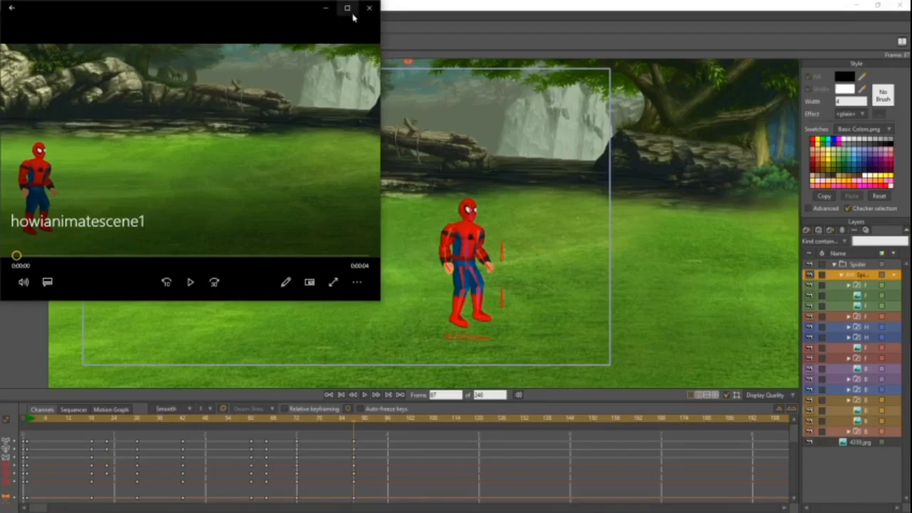
- Play the exported howianimatescene1 video in the maximized video player with Repeat turned on
{"action": "left_click", "coordinate": [347, 8]}
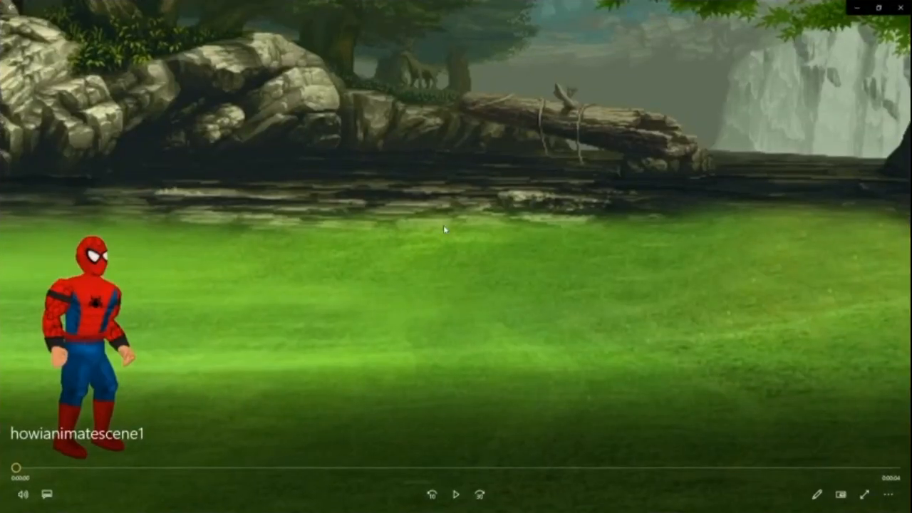
{"action": "left_click", "coordinate": [455, 500]}
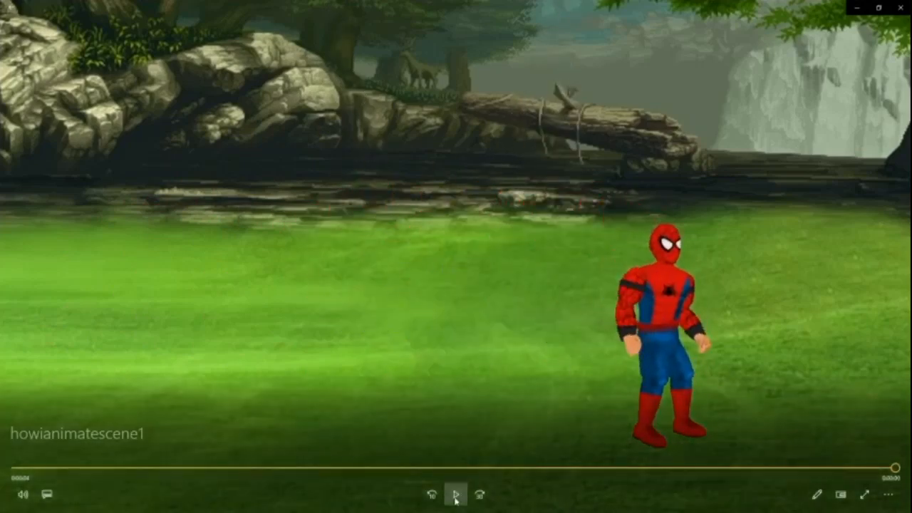
{"action": "left_click", "coordinate": [888, 496]}
{"action": "left_click", "coordinate": [847, 442]}
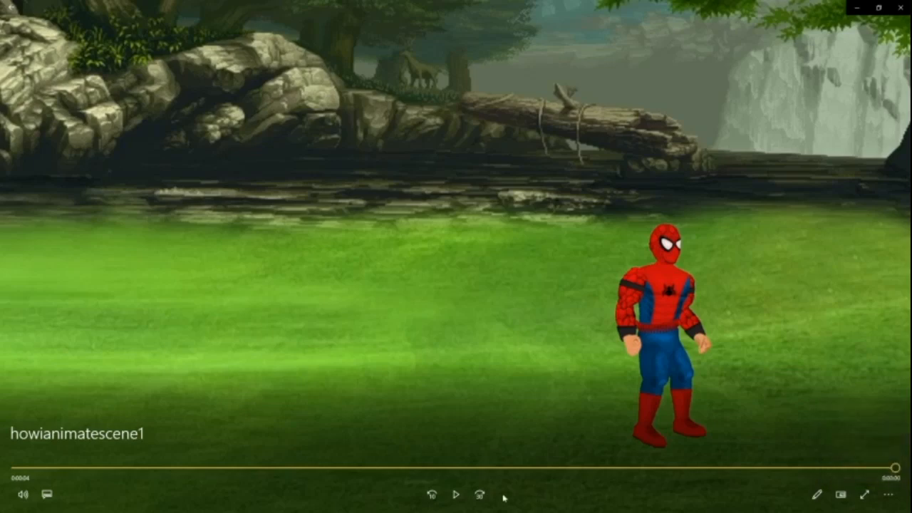
{"action": "left_click", "coordinate": [457, 493]}
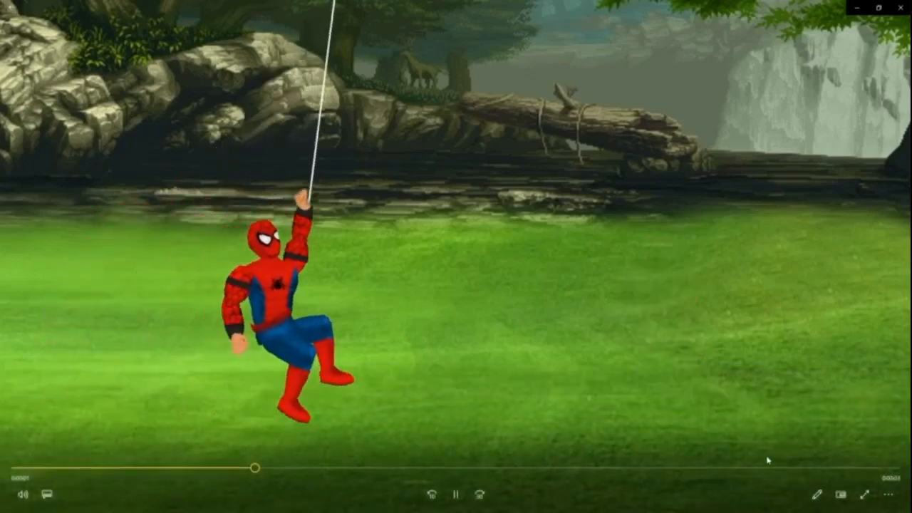
{"action": "left_click", "coordinate": [888, 495]}
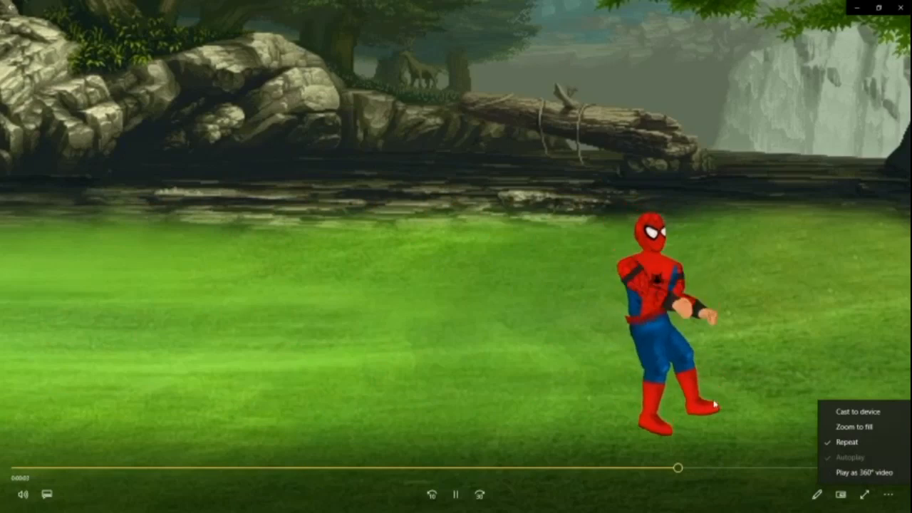
{"action": "left_click", "coordinate": [714, 405]}
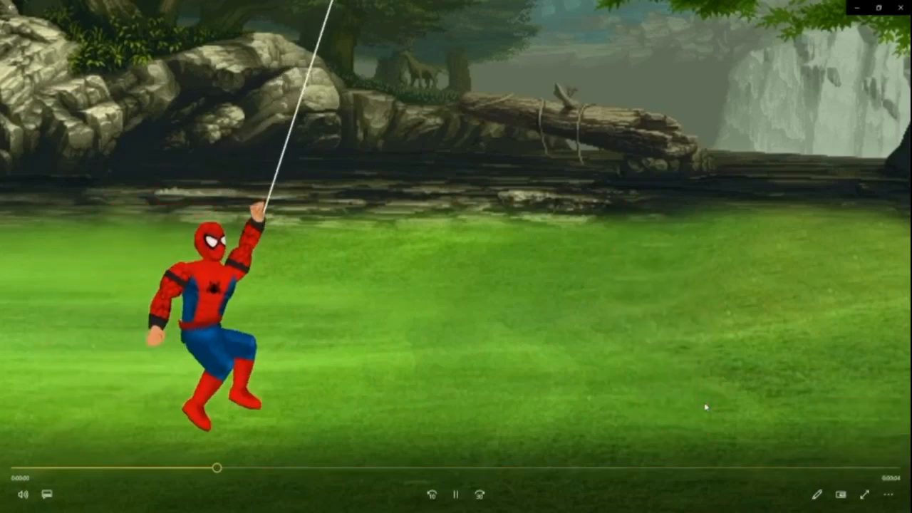